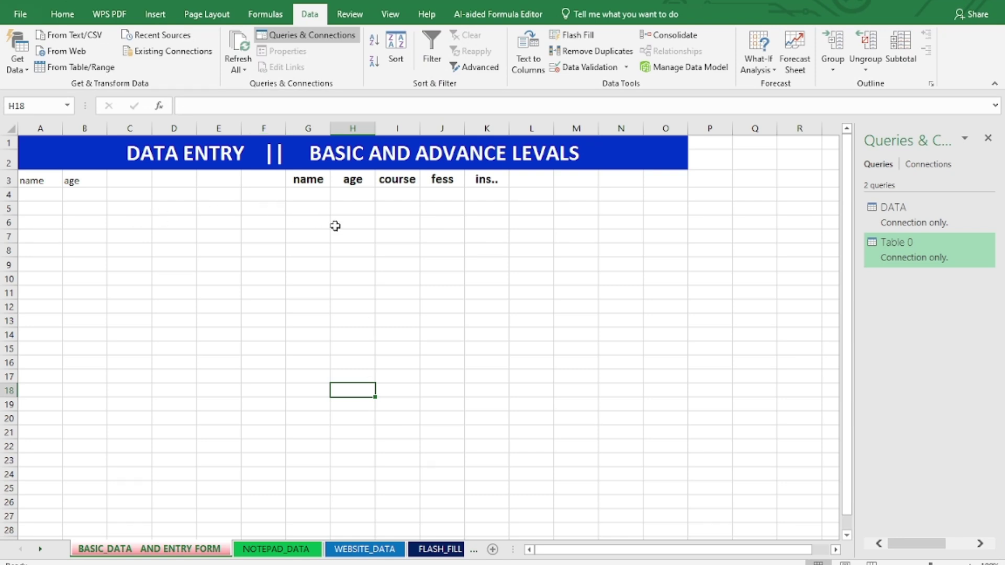
Enter the column headers "name" in cell A5 and "age" in cell B5.
left_click(485, 281)
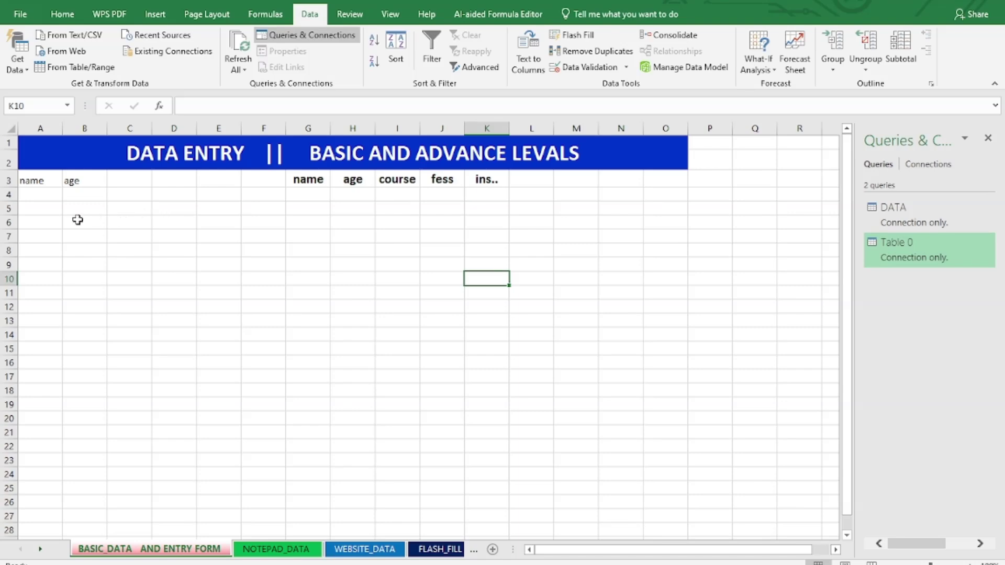
left_click(46, 208)
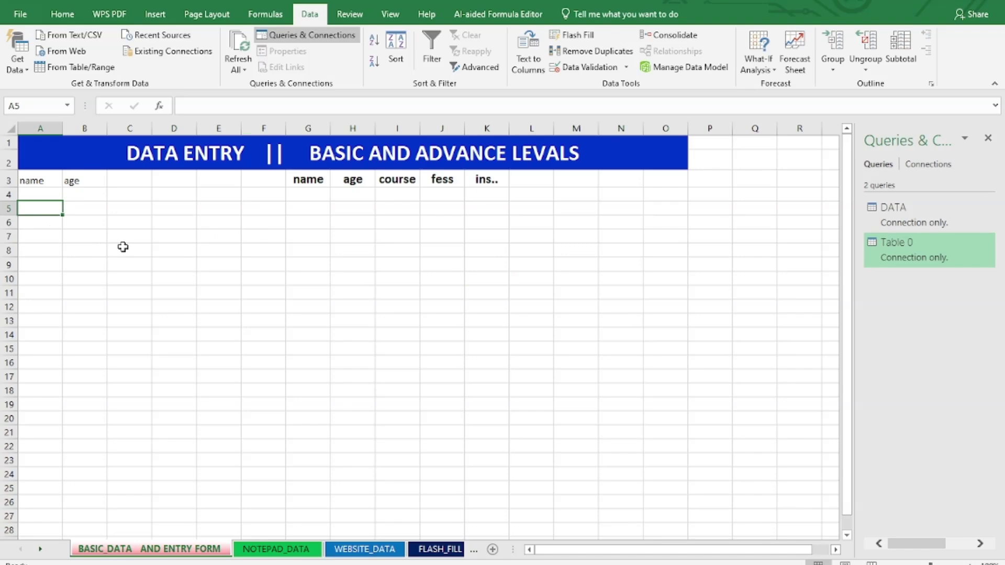
type("name")
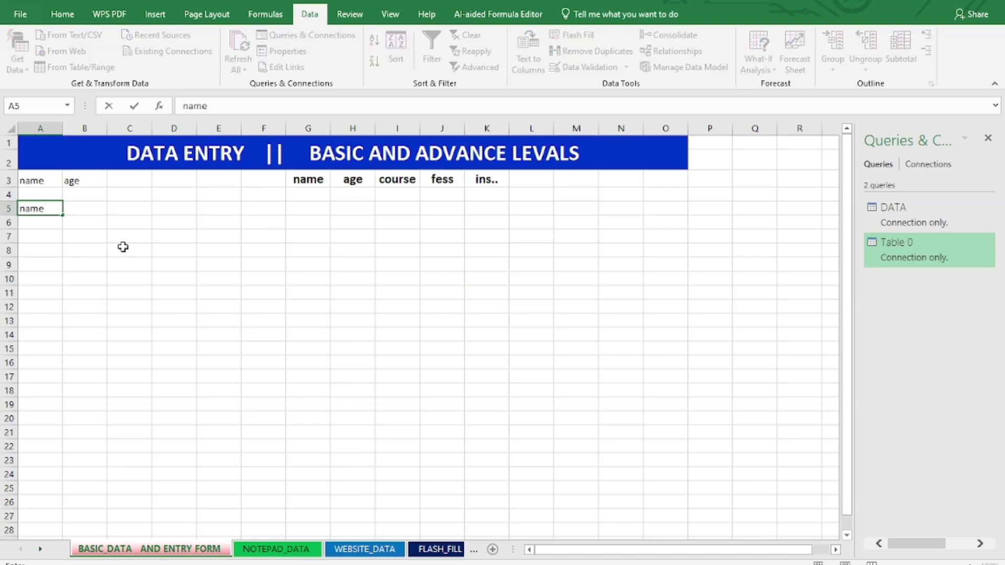
key("Tab")
type("a")
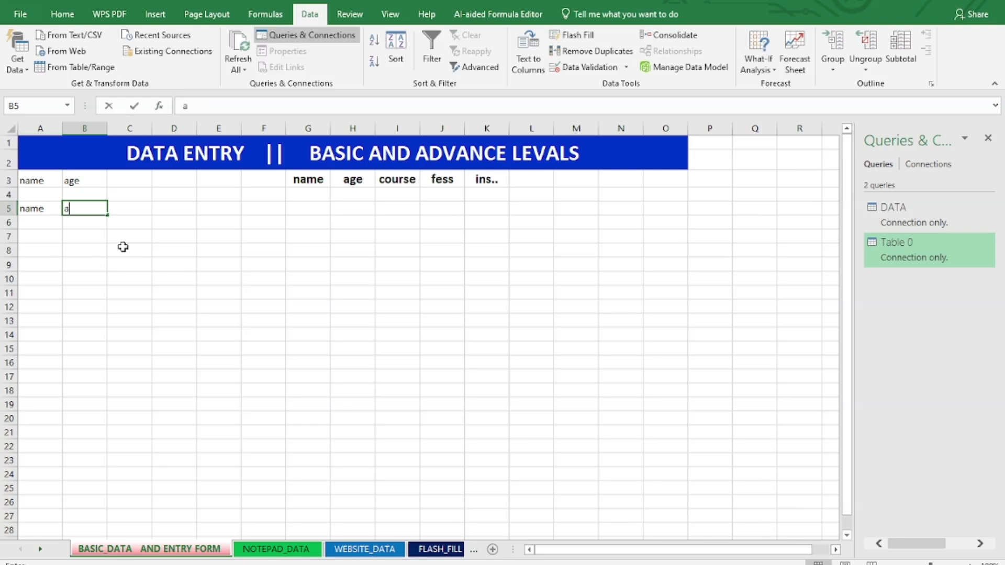
type("ge")
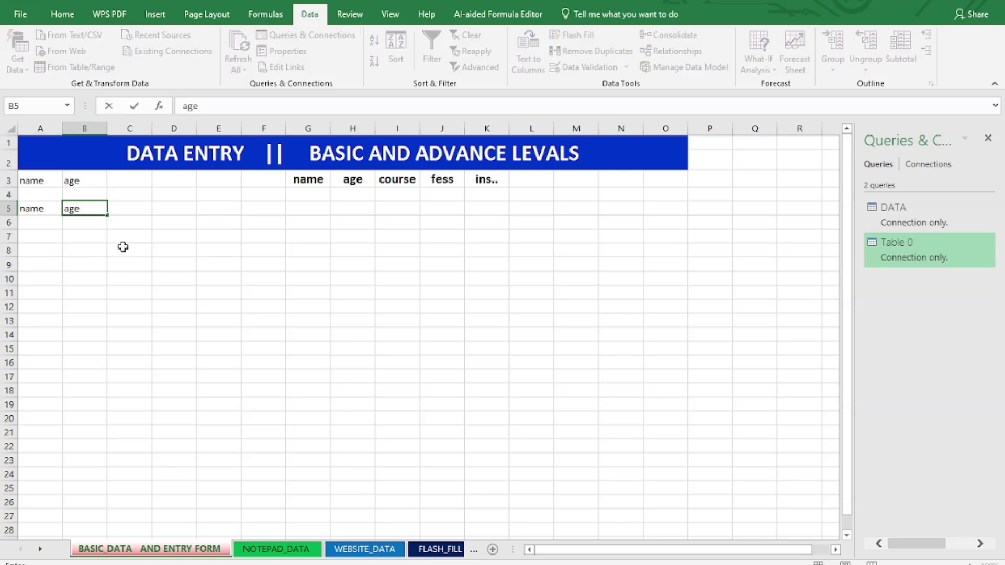
key("Tab")
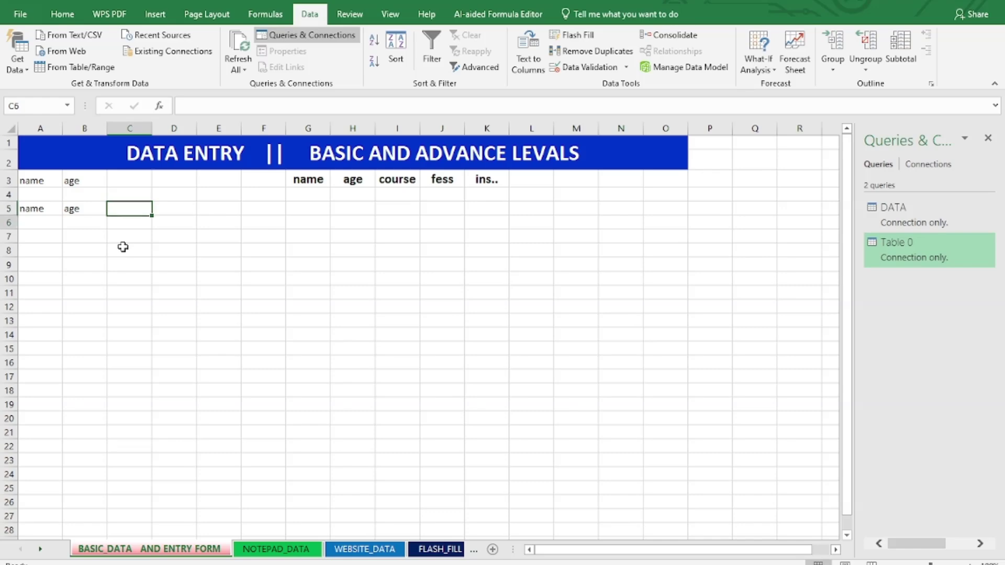
Fill row 6 beneath the new headers with a person's first name in A6 and the age 12 in B6.
key("Down")
key("Left")
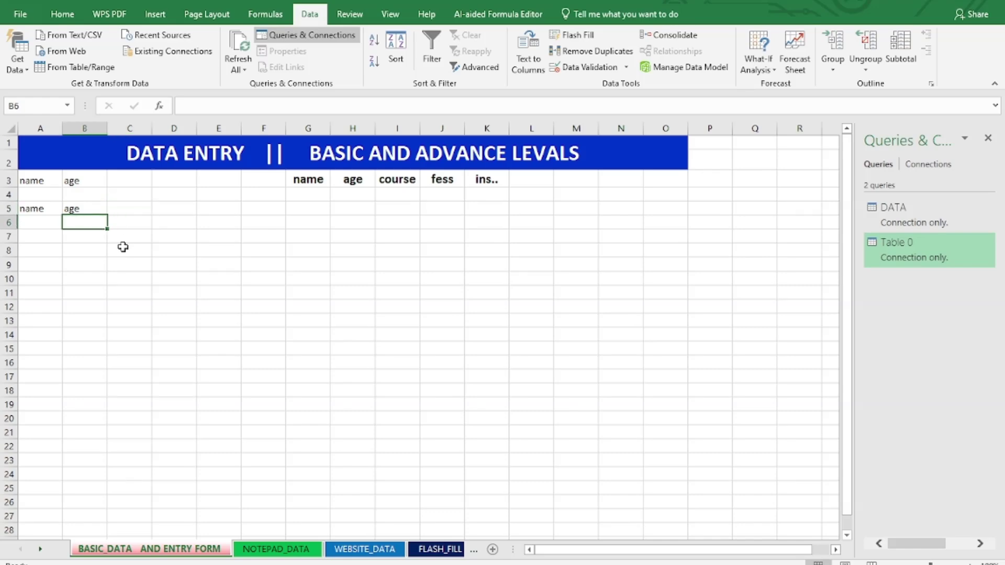
key("Left")
type("ram")
key("Tab")
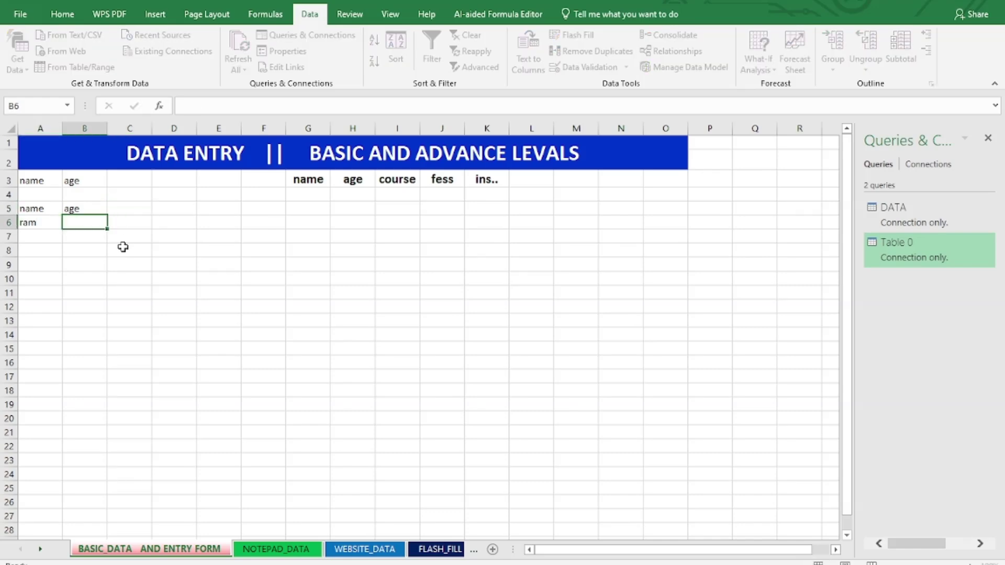
type("12")
left_click(149, 260)
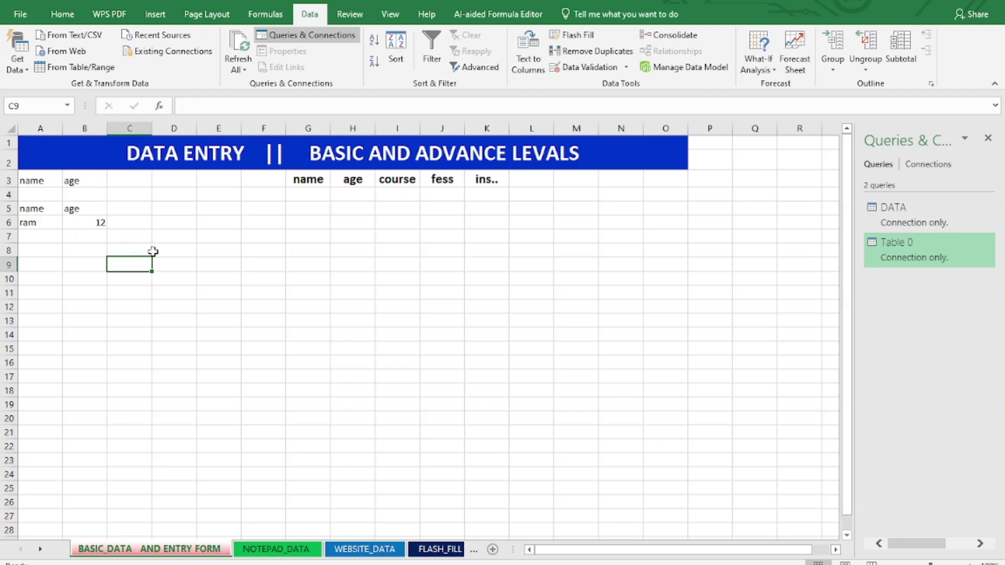
left_click(157, 348)
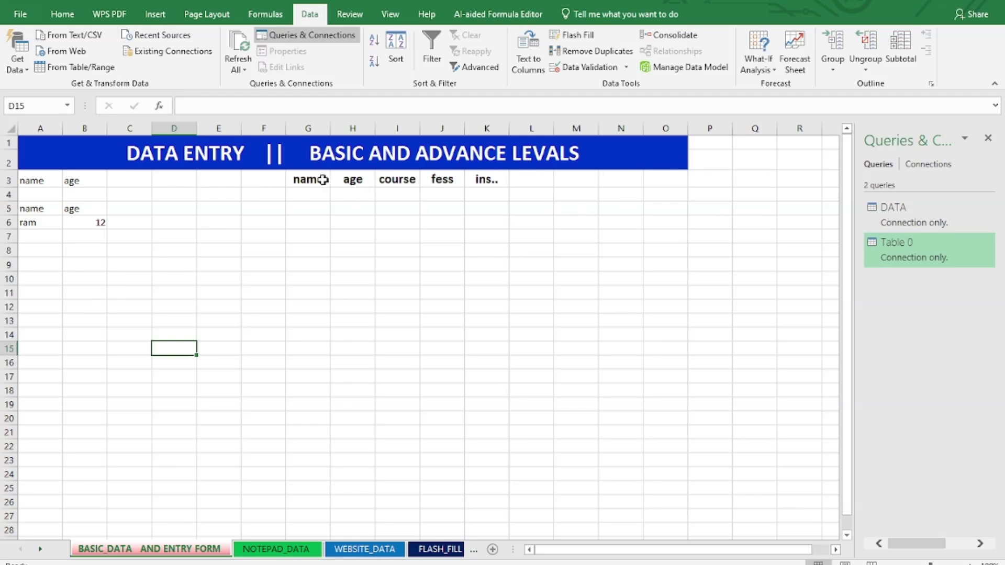
Open the data entry form for the headers in G3:K3, using the first row of the selection as labels.
left_click_drag(299, 179, 479, 180)
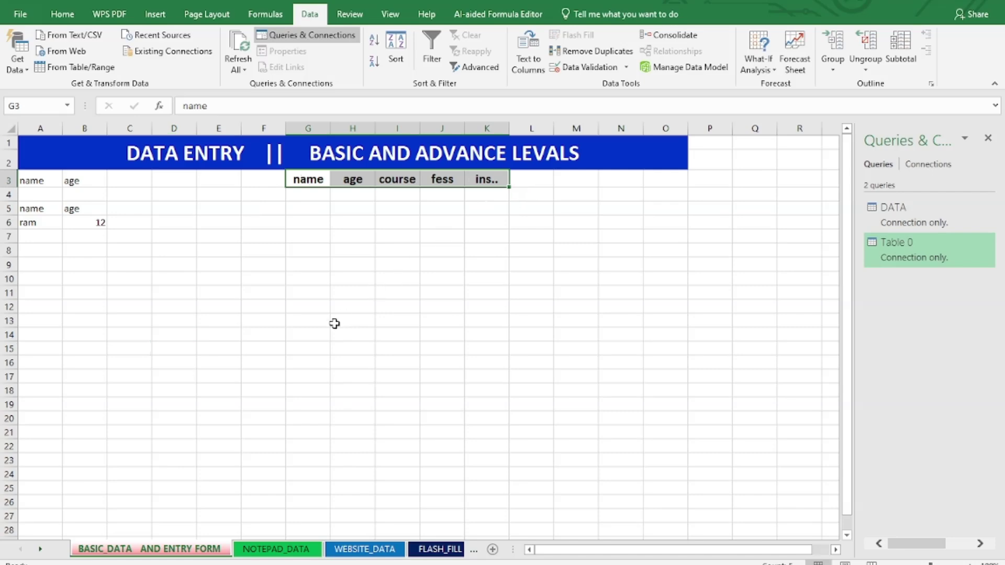
key("alt")
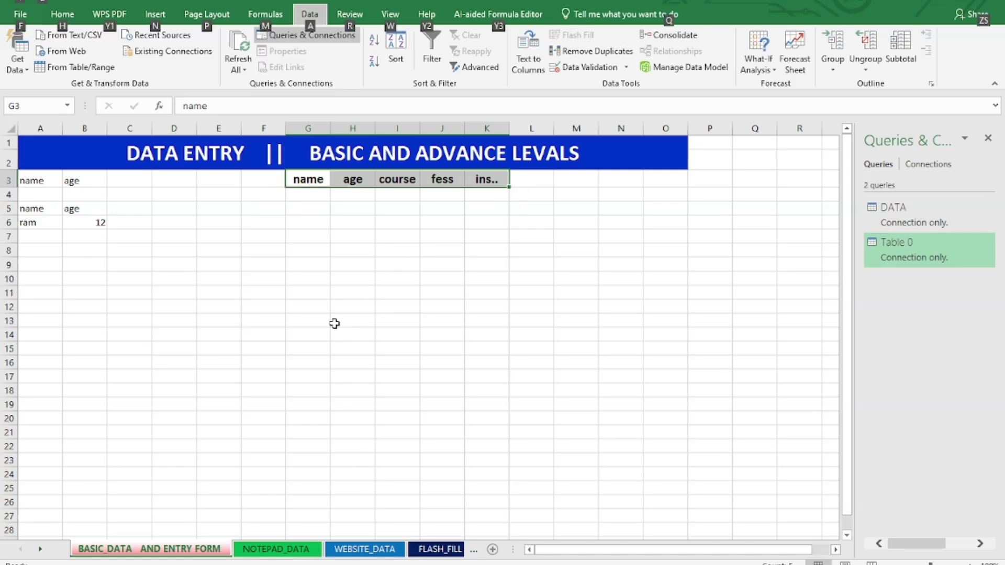
key("d")
key("o")
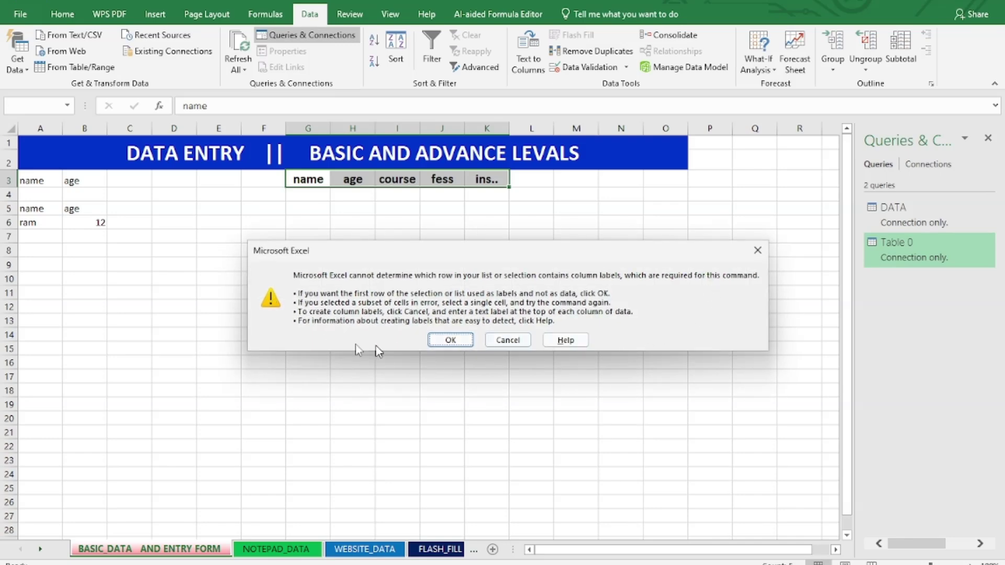
left_click(450, 341)
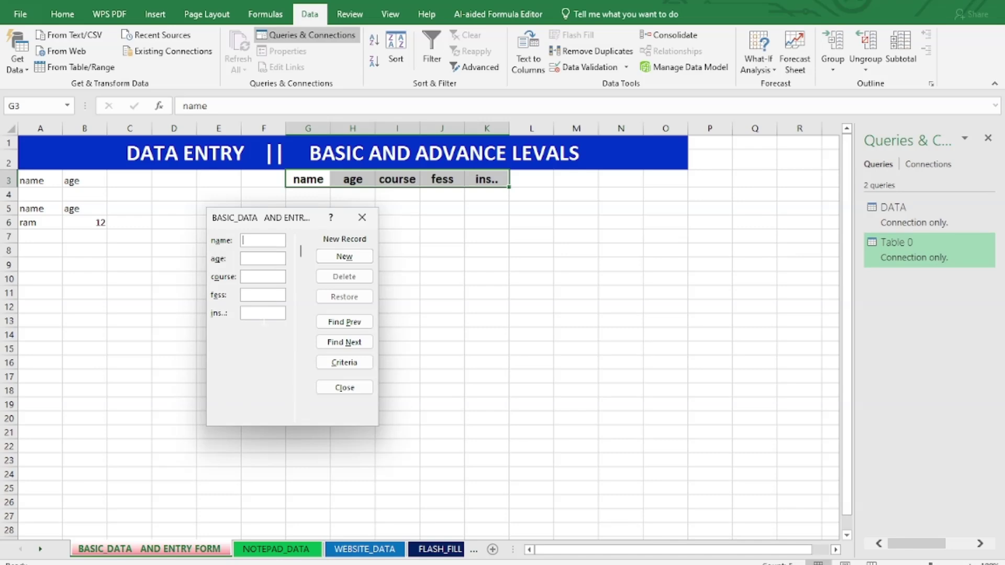
Add a form record with a person's first name, age 25, course ADV EXCEL, fess 4500 and ins.. 2500.
left_click(273, 243)
type("RAM")
type("25A")
key("BackSpace")
type("ADV EXCEL")
left_click(263, 295)
type("4500")
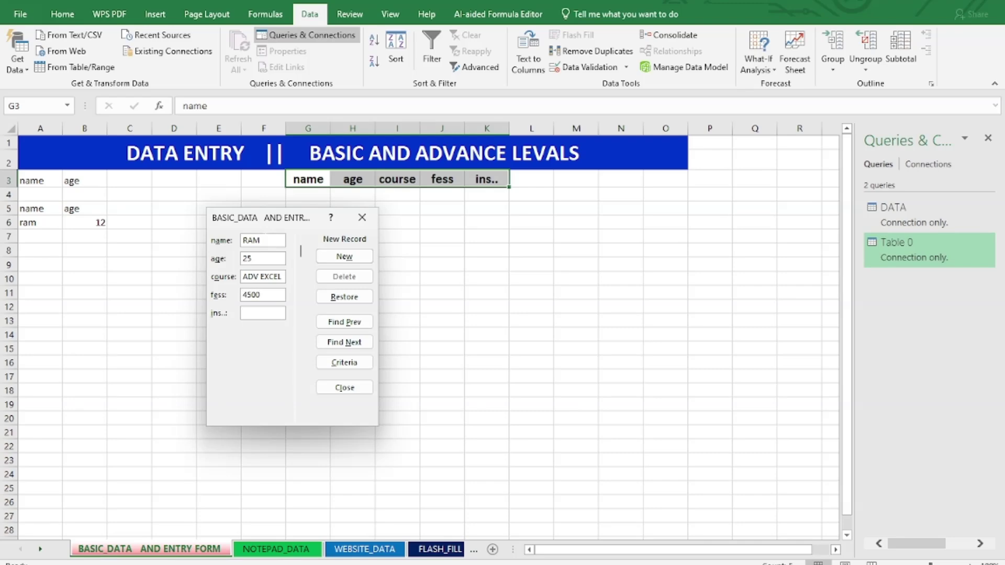
type("2500")
left_click(333, 257)
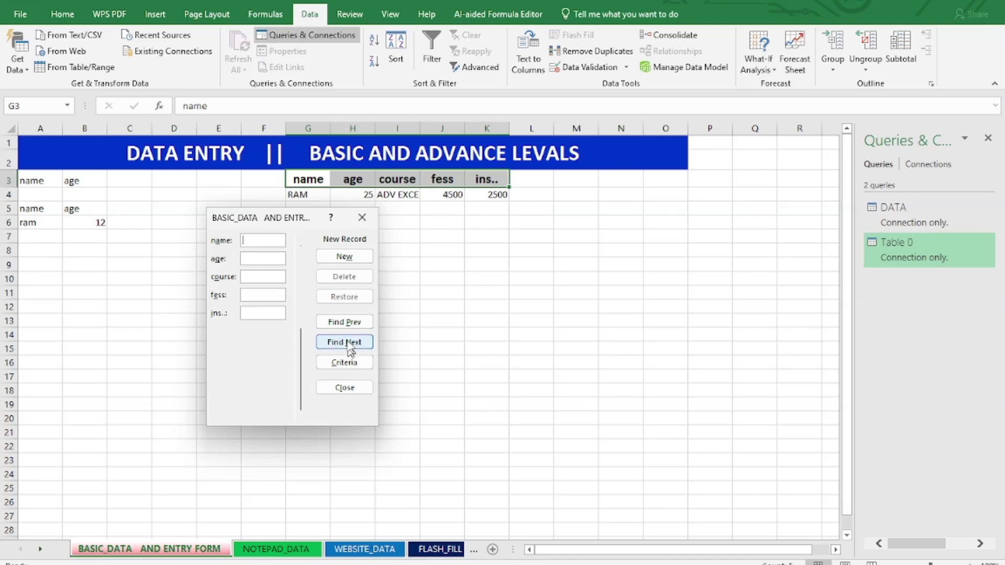
Go back to the previous record in the form, append the person's surname to the name, and save the change.
left_click(340, 324)
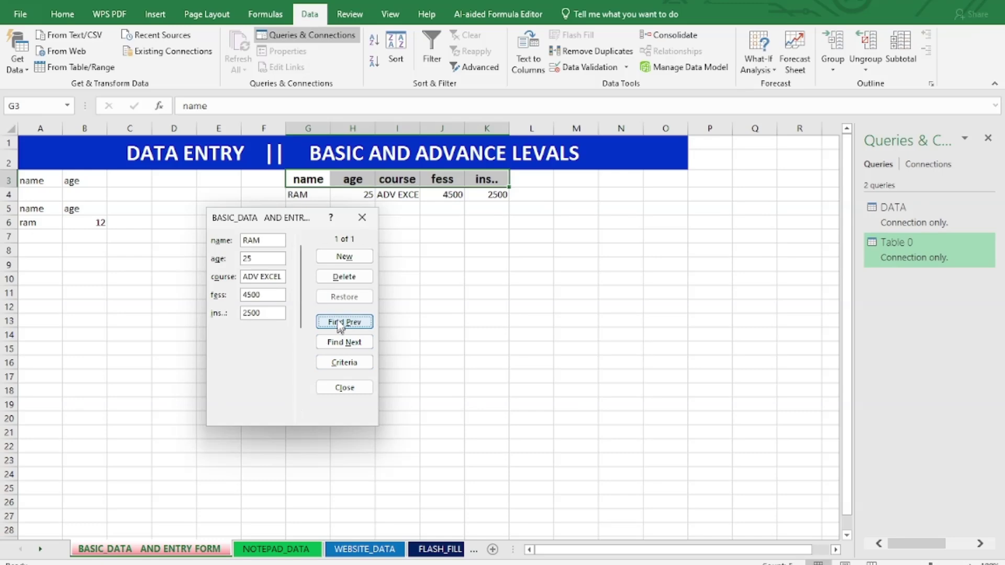
left_click(275, 256)
type("_SIN GH")
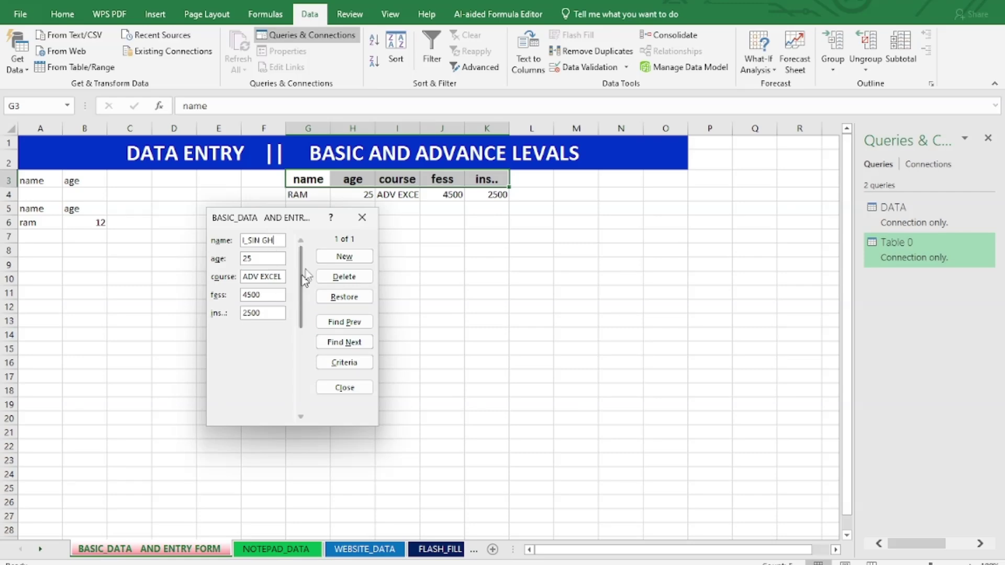
left_click(342, 257)
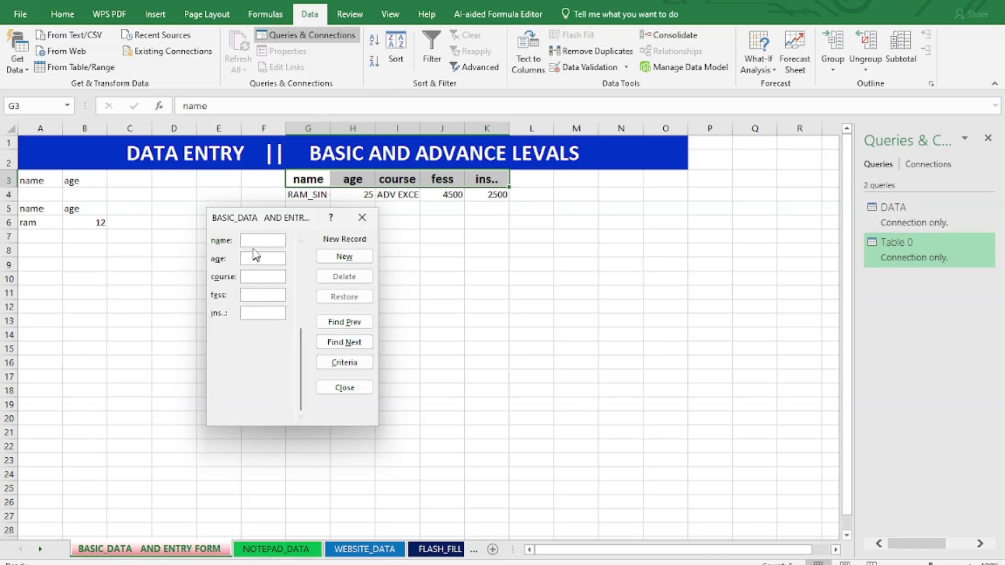
Add a second record with a person's first name, age 25, course SQL, fess 10000 and ins.. 4500, and close the form.
type("NITIN")
type("25")
type("SQL")
type("4500")
key("BackSpace")
key("BackSpace")
key("BackSpace")
key("BackSpace")
type("100004500")
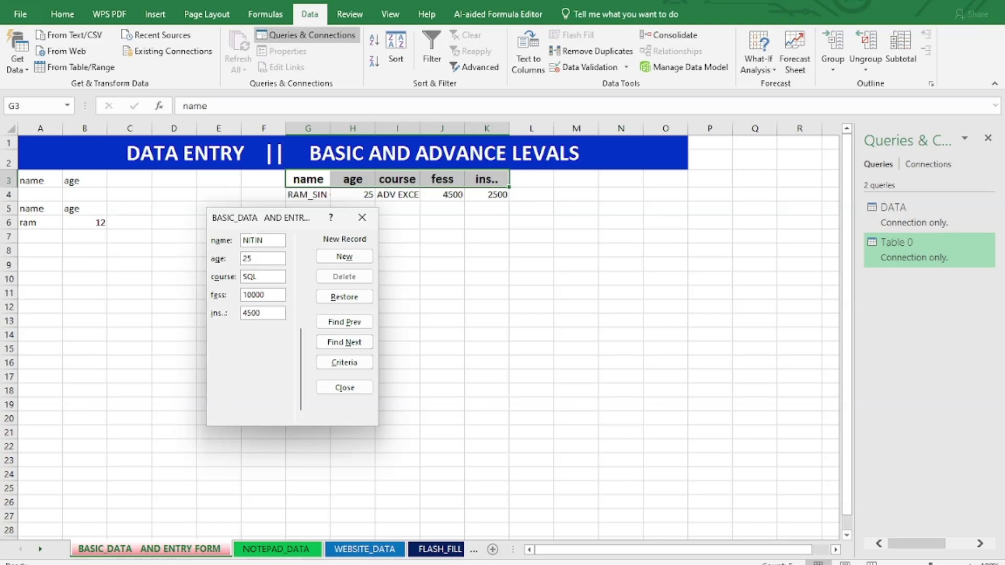
left_click(344, 257)
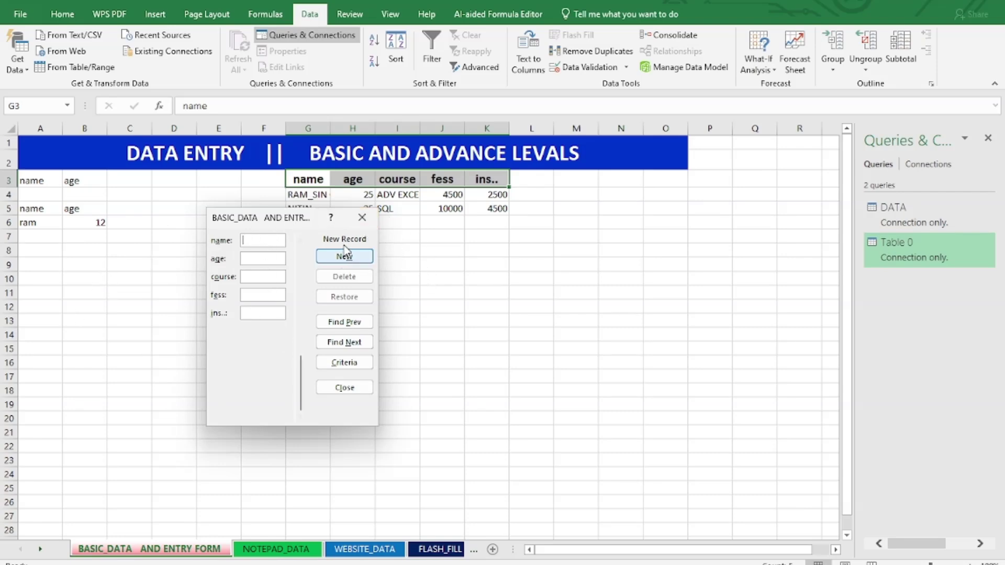
left_click(362, 220)
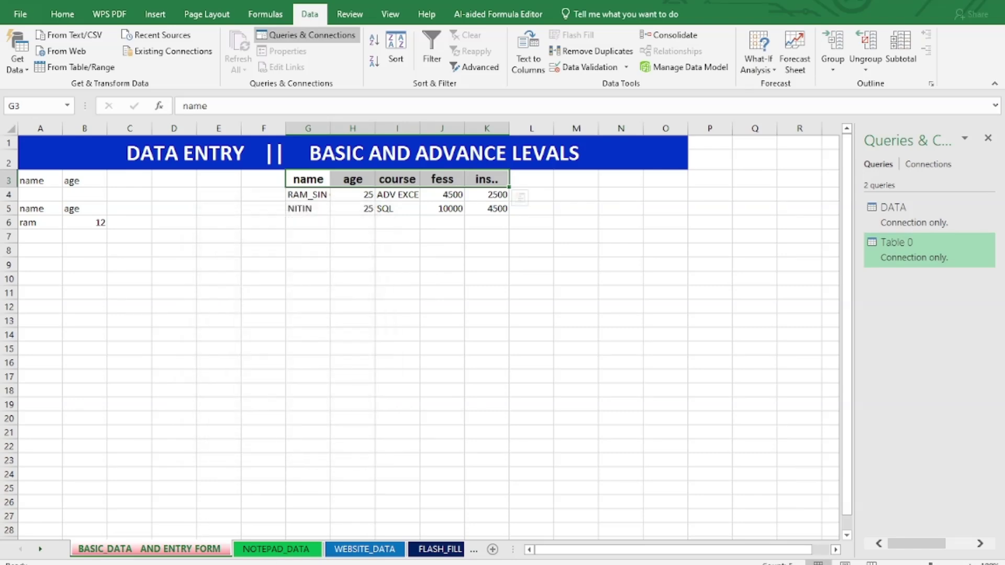
Switch to the NOTEPAD_DATA worksheet.
left_click(257, 550)
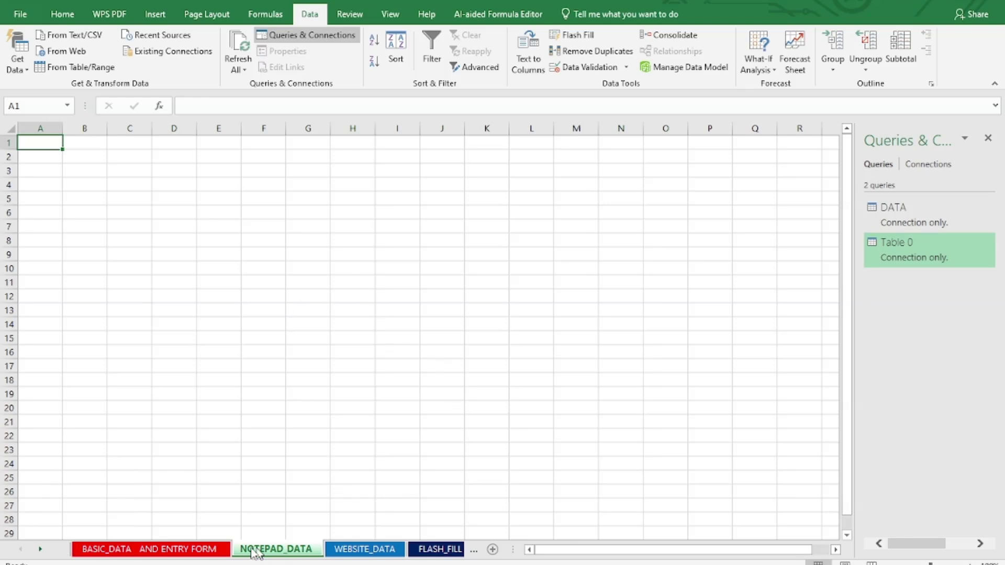
left_click(204, 266)
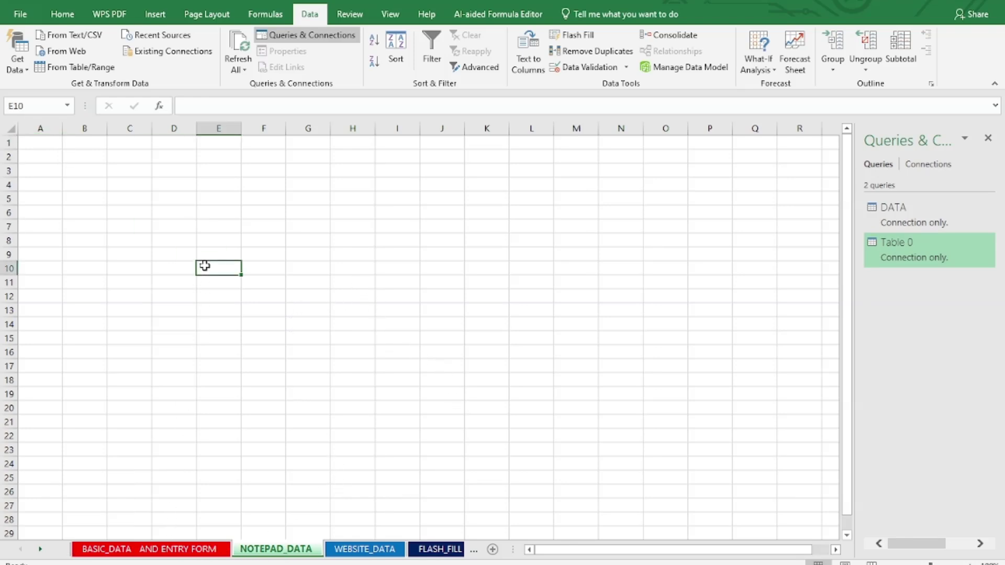
left_click(341, 185)
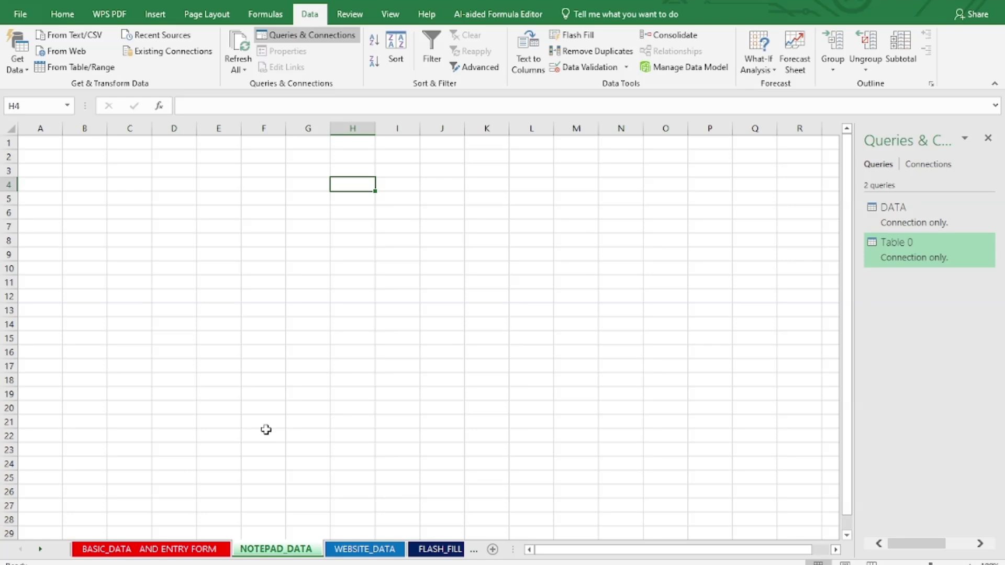
left_click(314, 296)
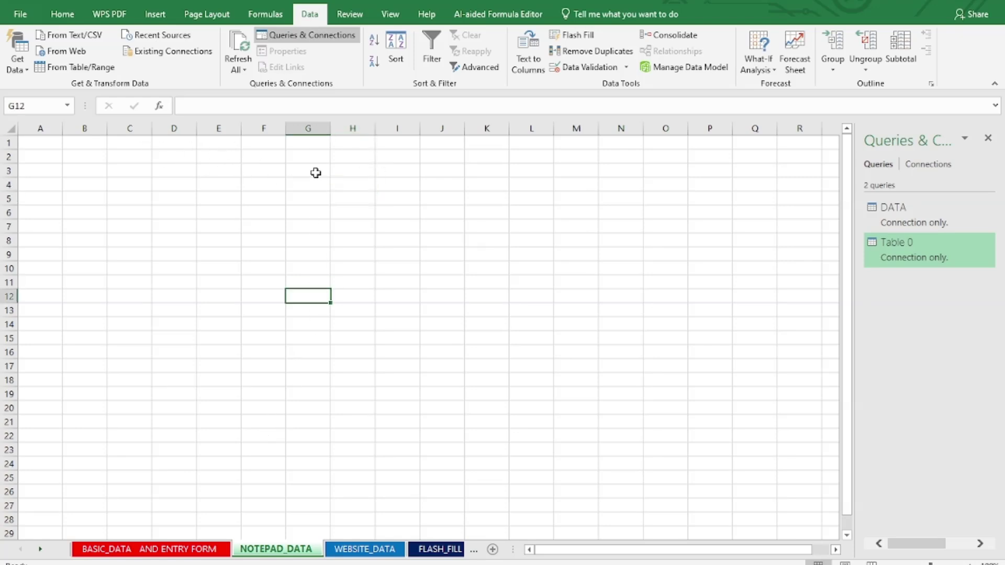
left_click_drag(316, 170, 525, 271)
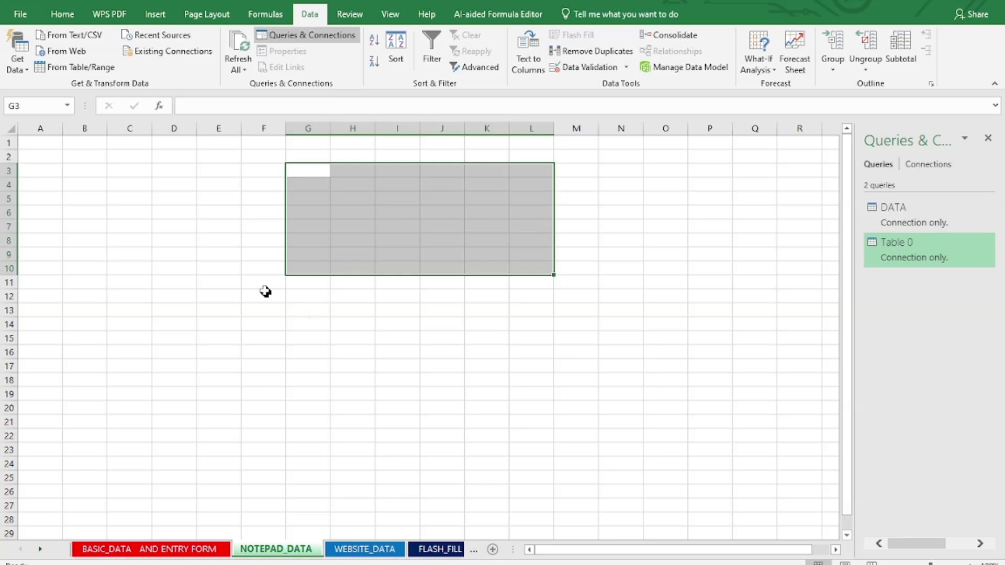
left_click(182, 256)
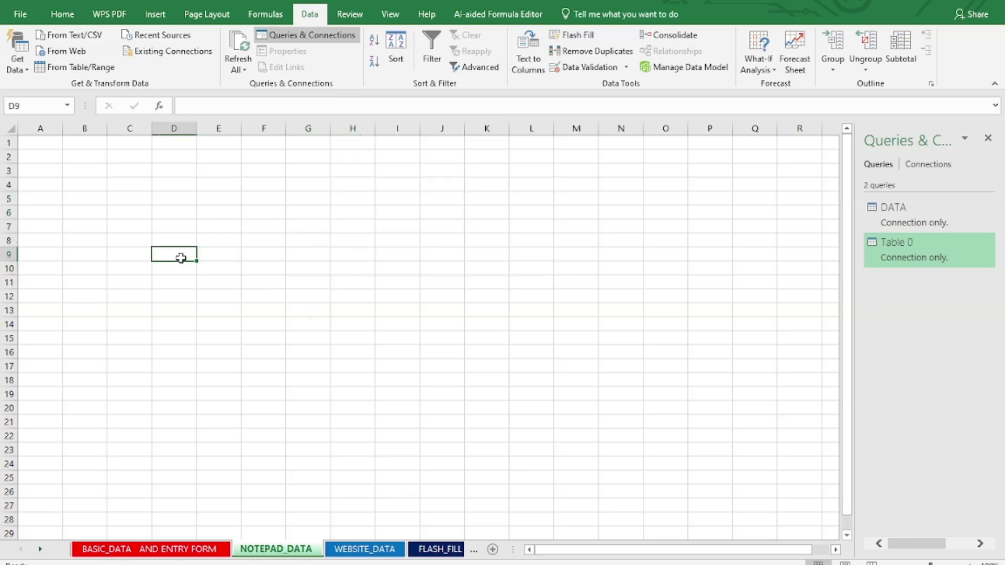
left_click(377, 339)
left_click_drag(50, 152, 50, 147)
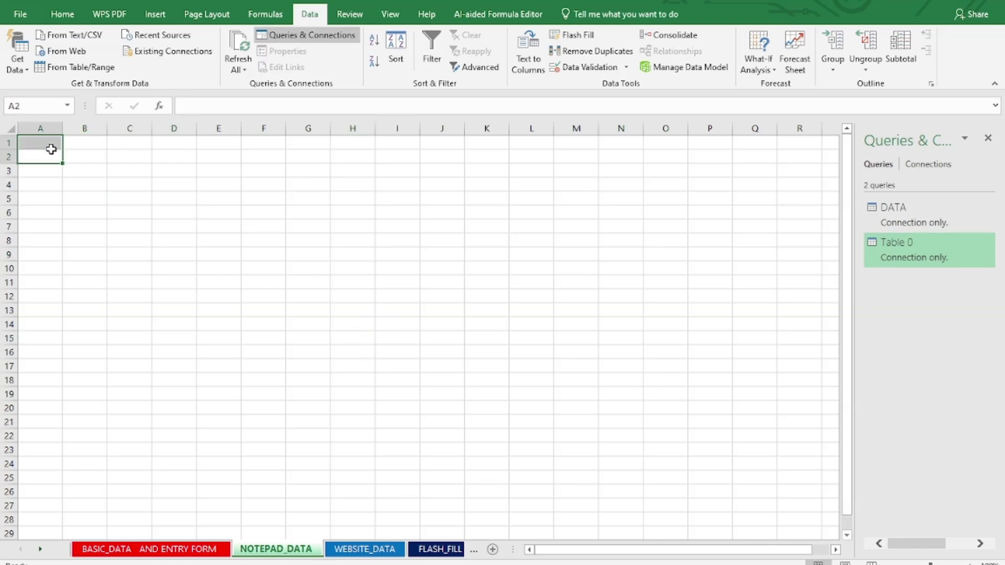
left_click(50, 141)
left_click(226, 251)
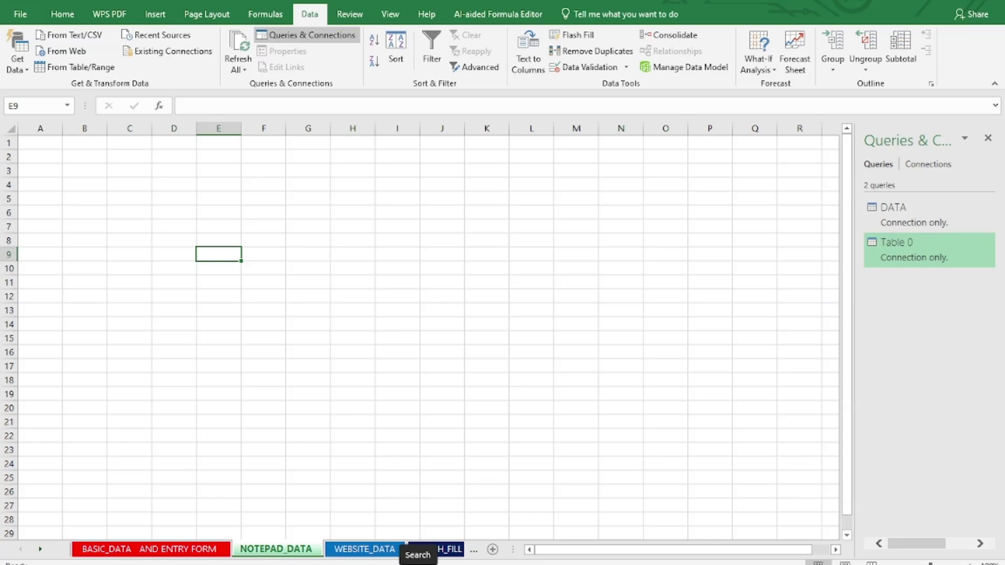
Check the desktop for the DATA text file and return to the workbook.
key("super+d")
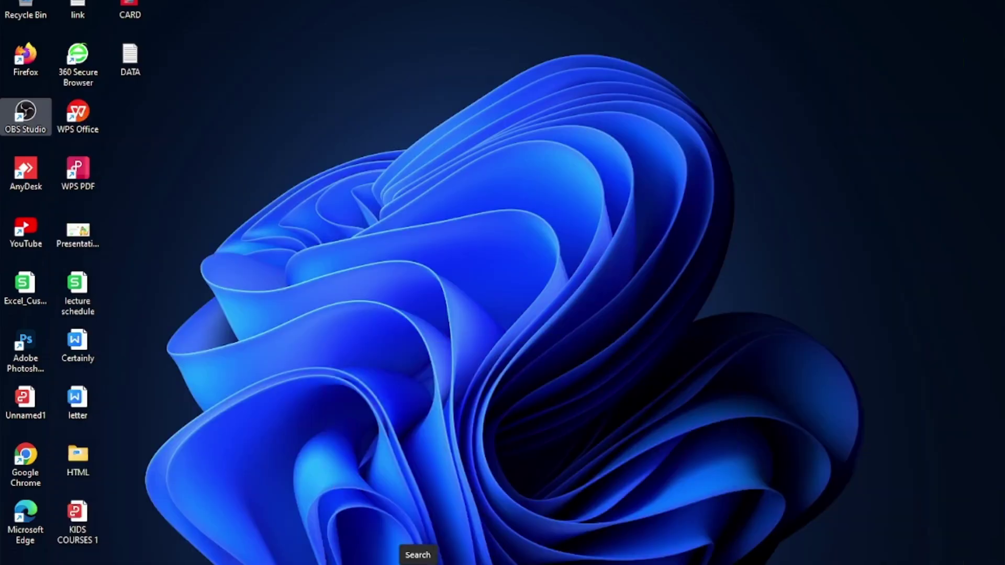
mouse_move(132, 55)
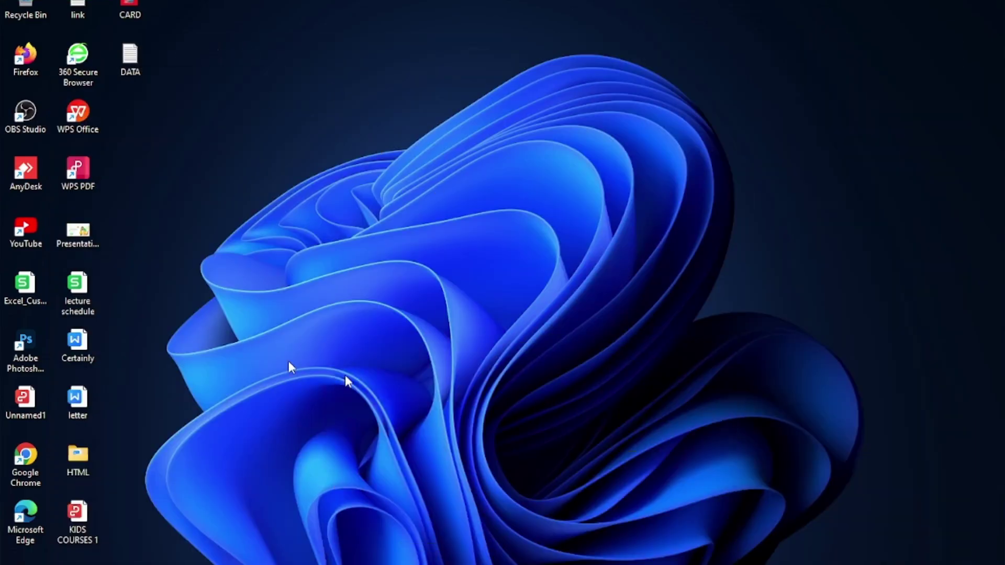
key("super+d")
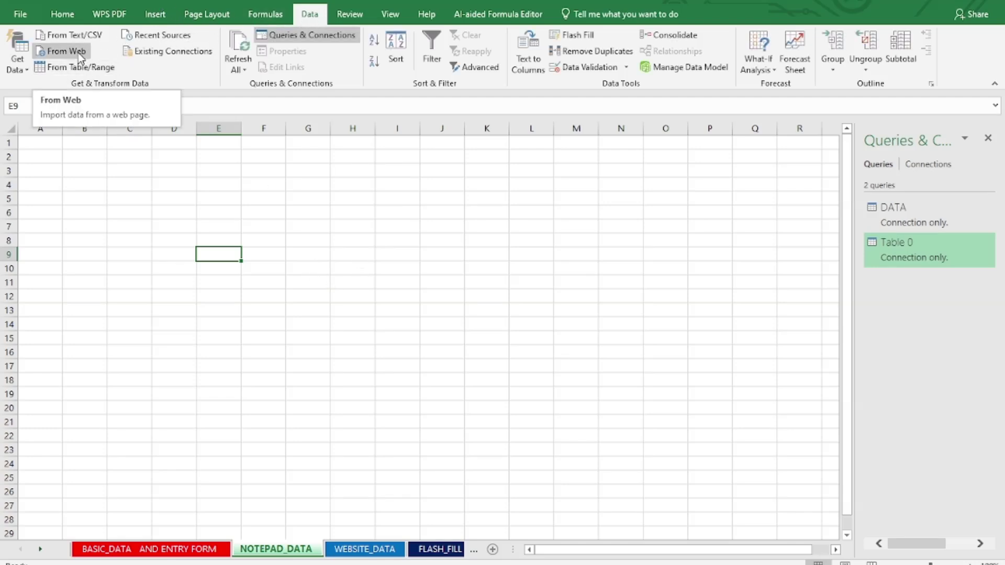
Import the DATA text file from the desktop and load its table into the workbook.
left_click(26, 75)
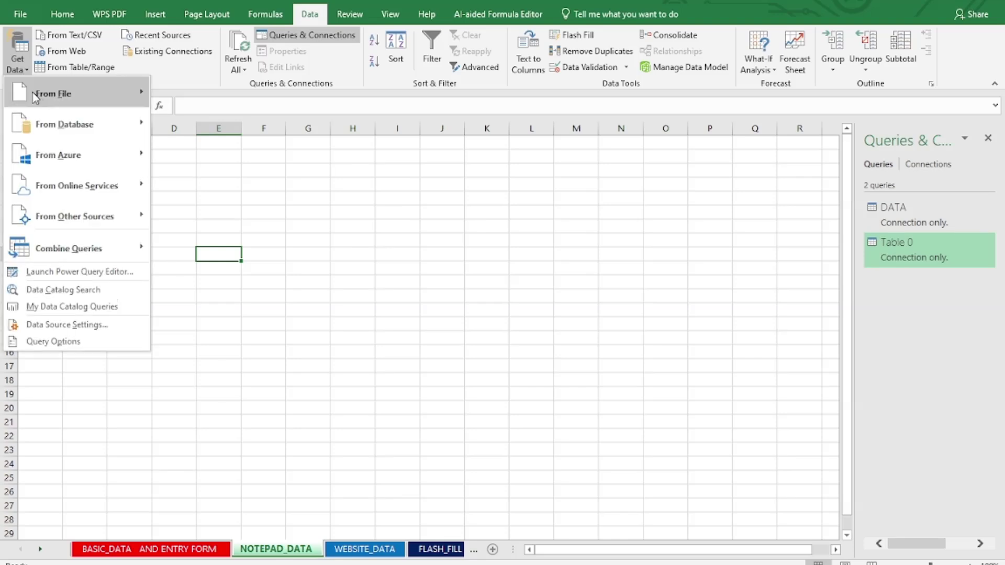
mouse_move(52, 93)
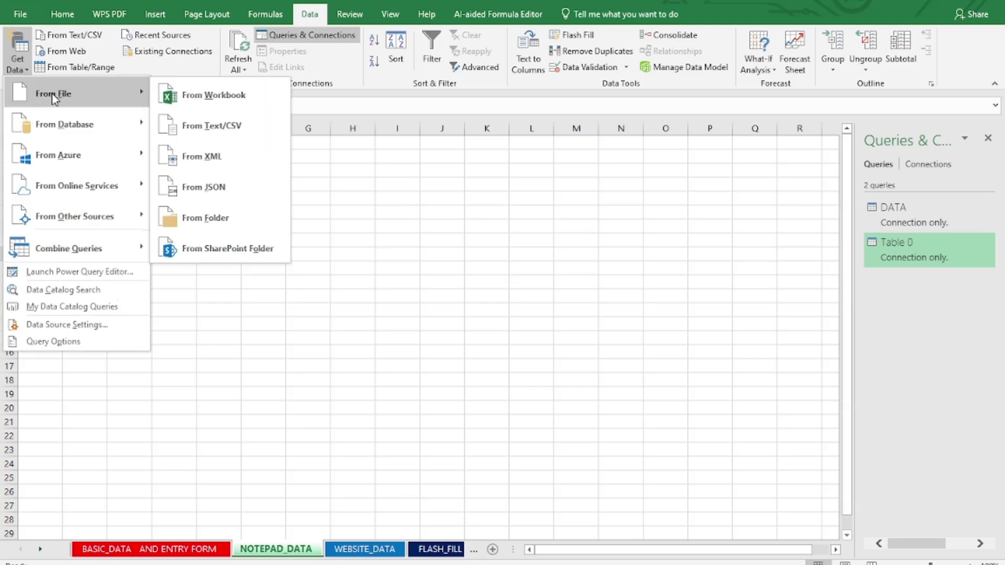
left_click(214, 129)
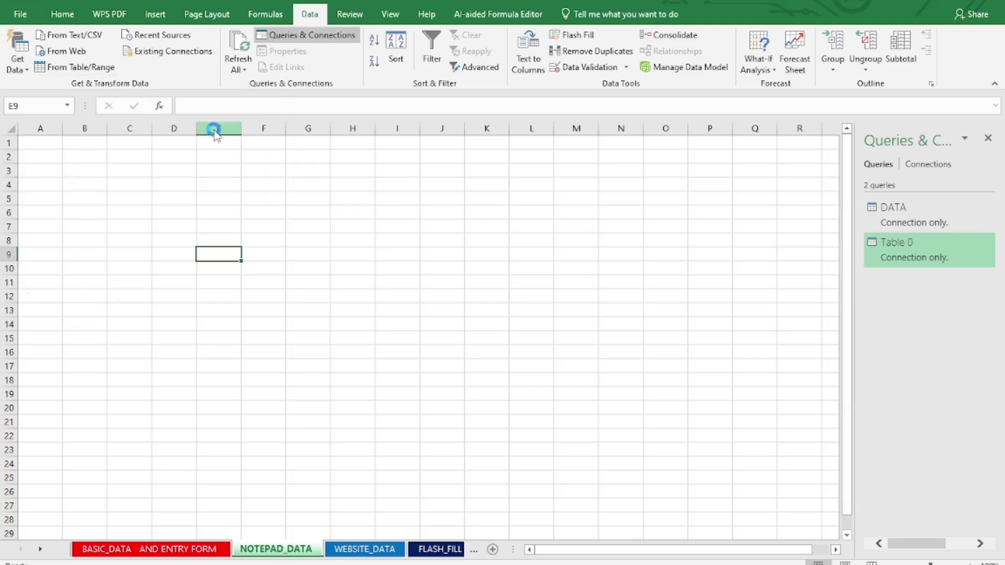
left_click(139, 112)
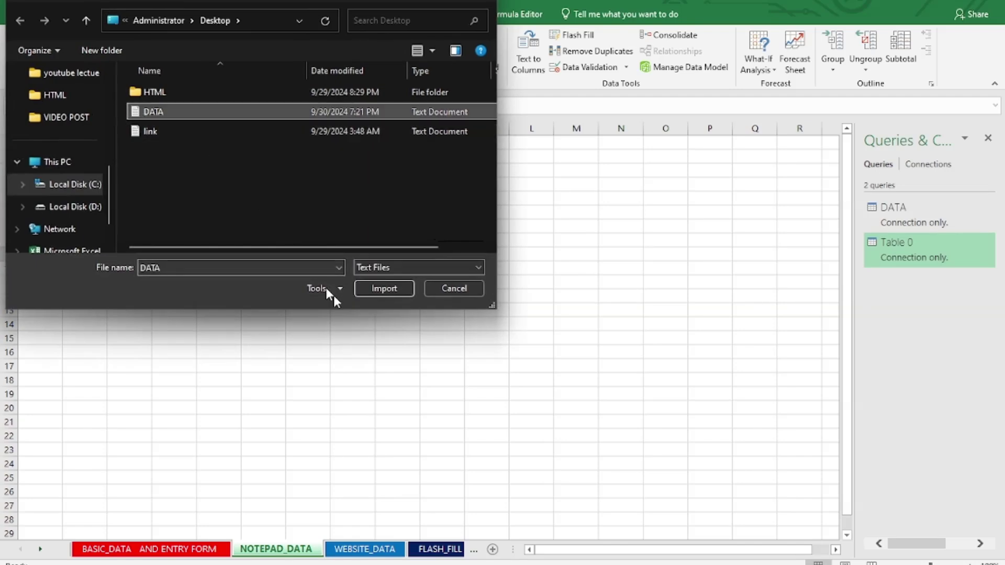
left_click(375, 290)
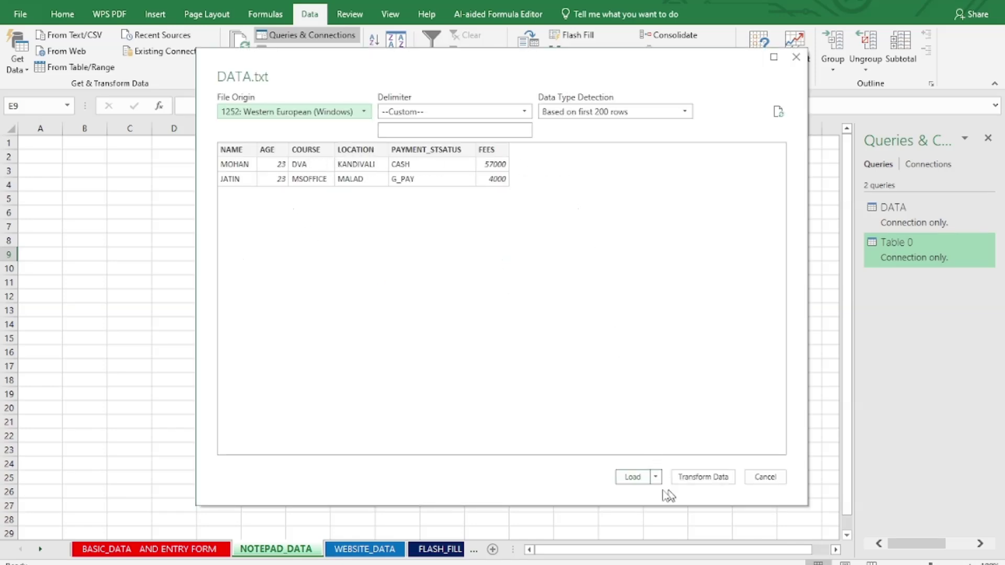
left_click(634, 477)
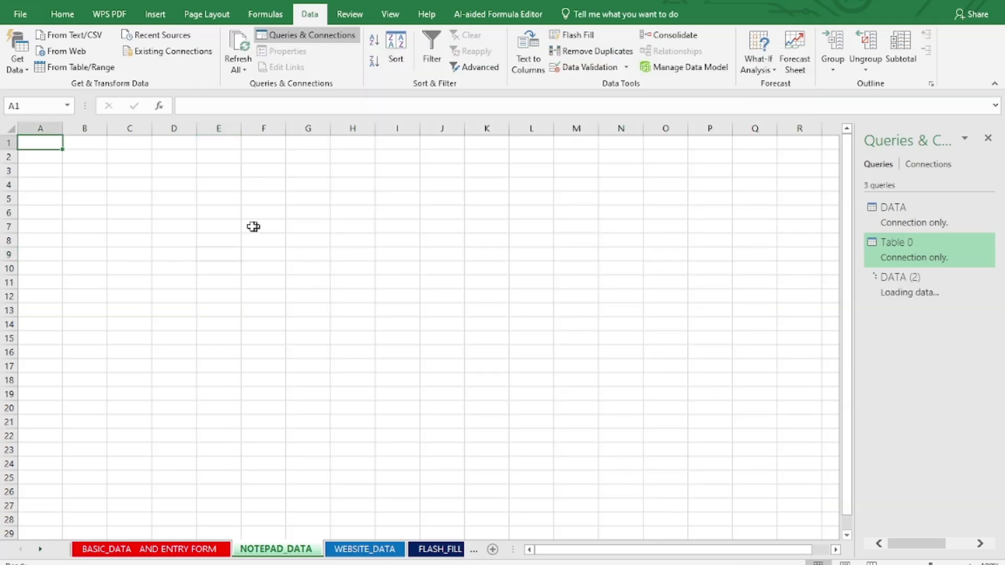
Widen the NAME and FEES columns of the imported table.
left_click(77, 199)
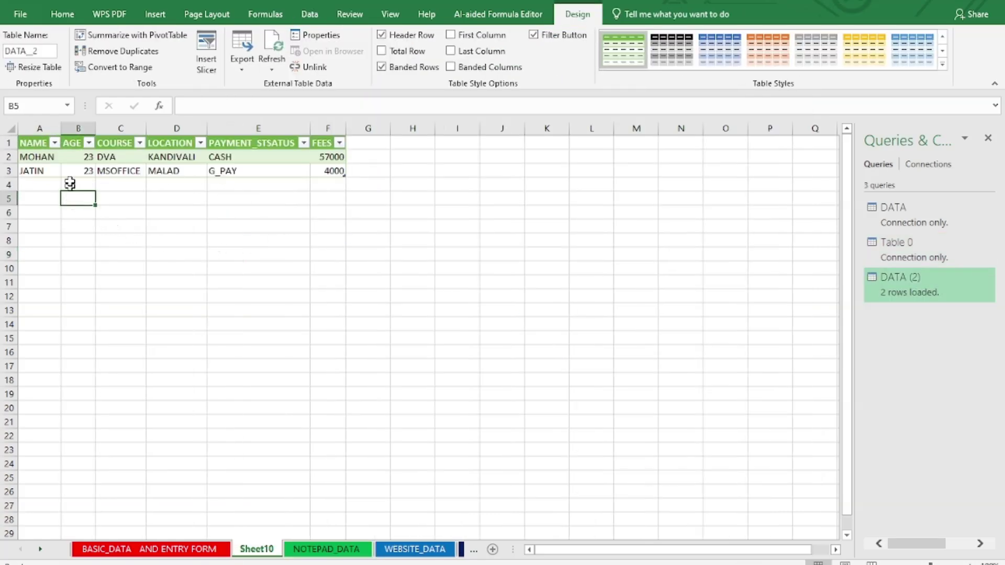
left_click_drag(61, 129, 79, 130)
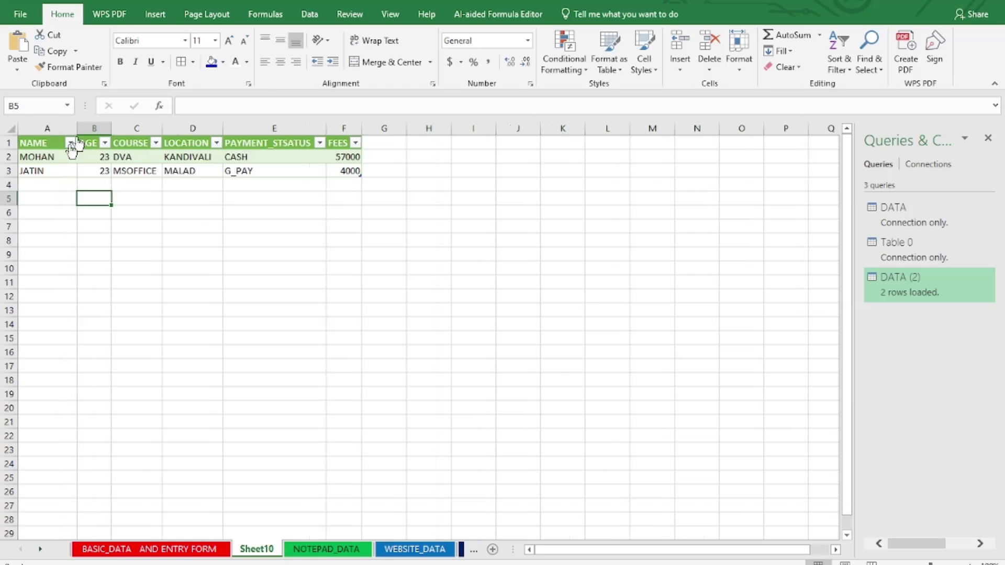
left_click(322, 243)
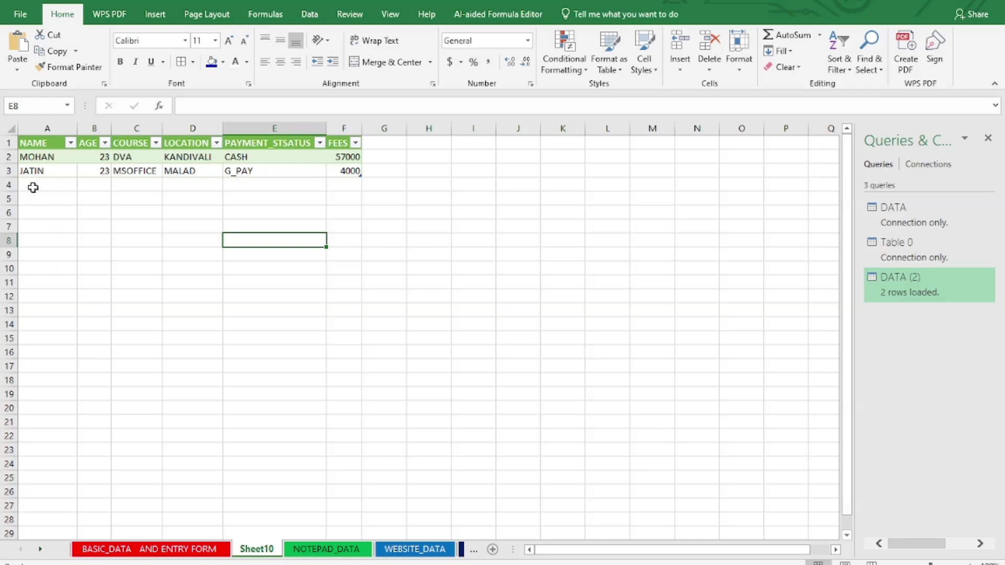
left_click(392, 265)
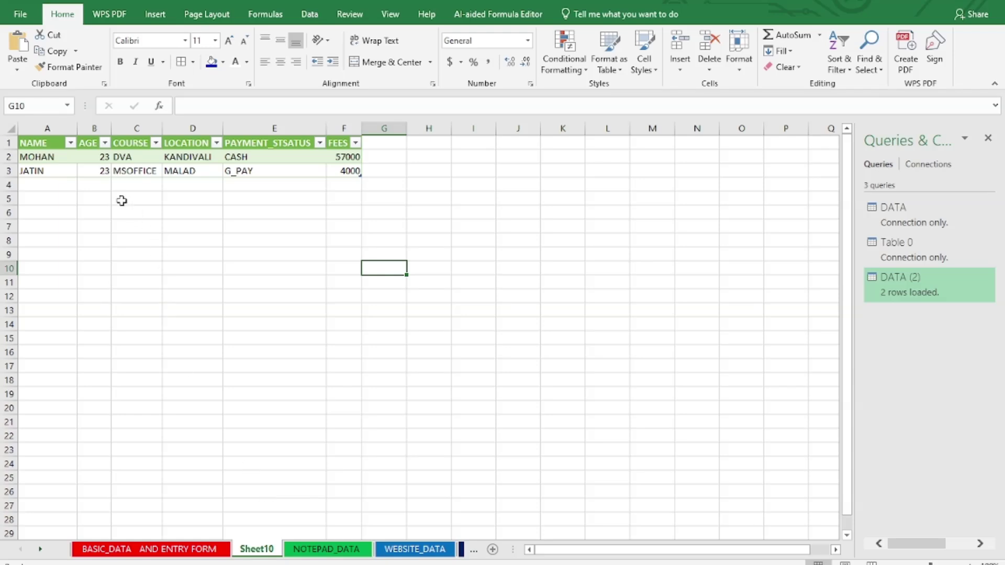
left_click(354, 240)
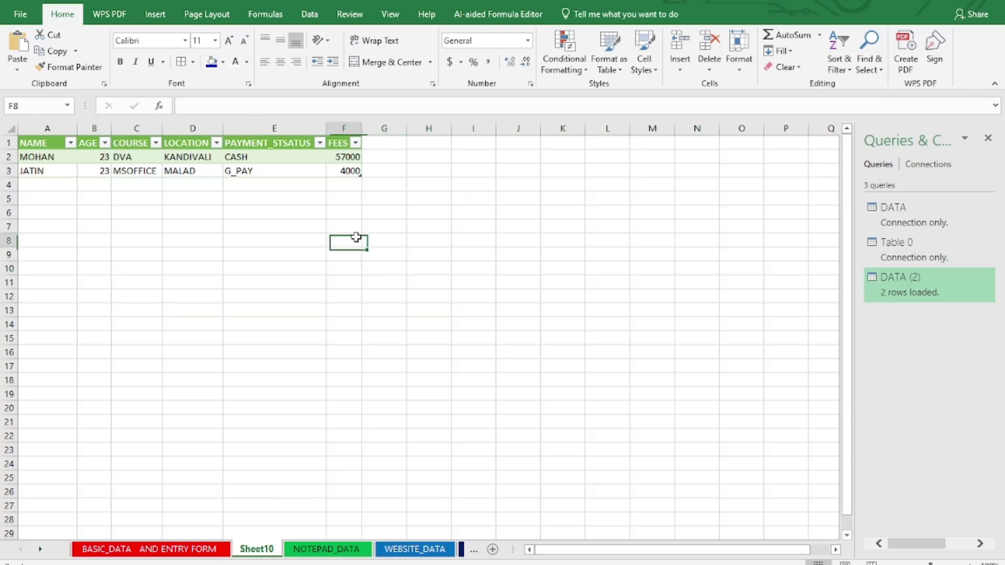
left_click_drag(361, 128, 376, 128)
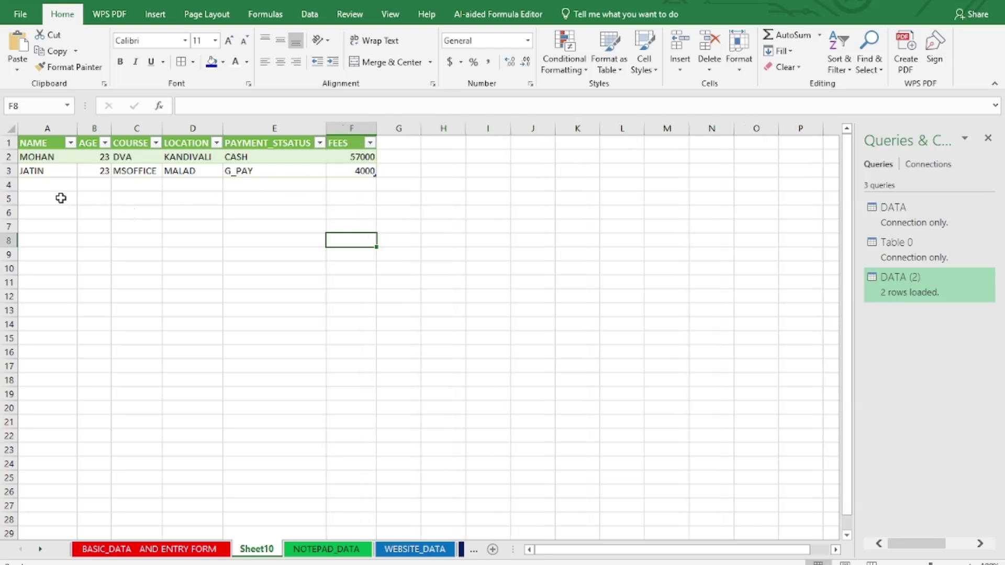
Switch to the WEBSITE_DATA worksheet and select cell A1.
left_click(416, 551)
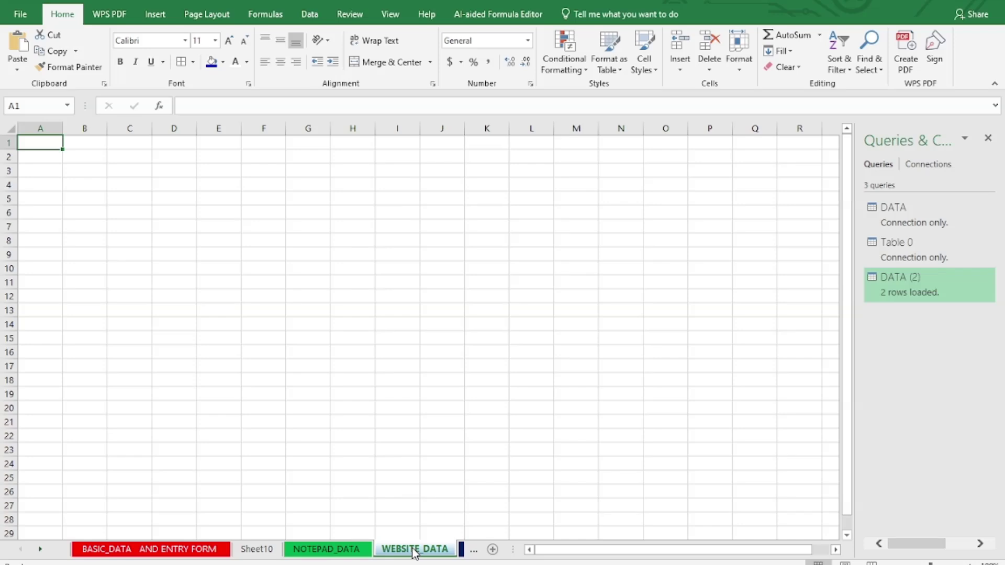
left_click(218, 309)
left_click(43, 149)
Search Google in Chrome for "india president list" and open Wikipedia's List of presidents of India article.
left_click(413, 564)
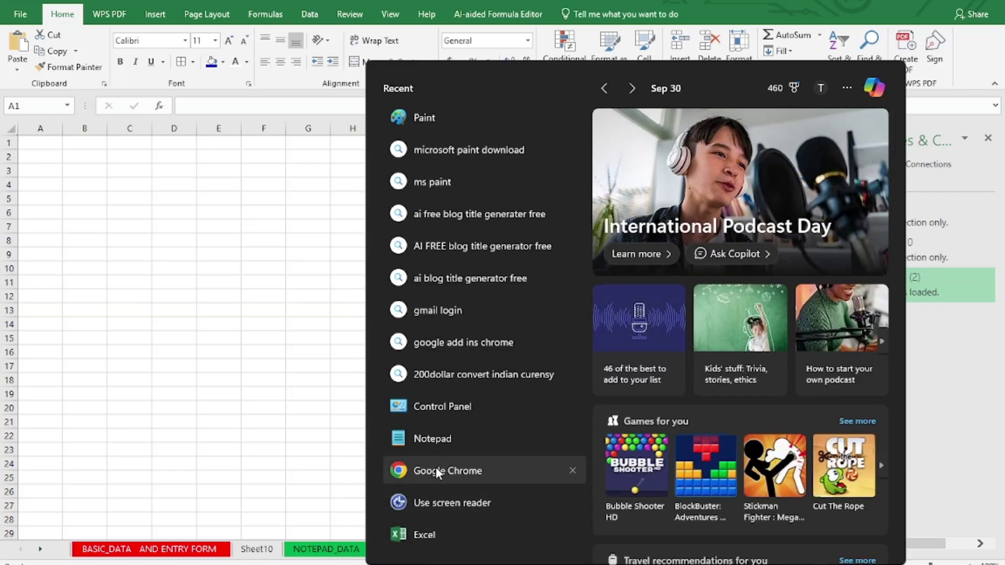
left_click(435, 471)
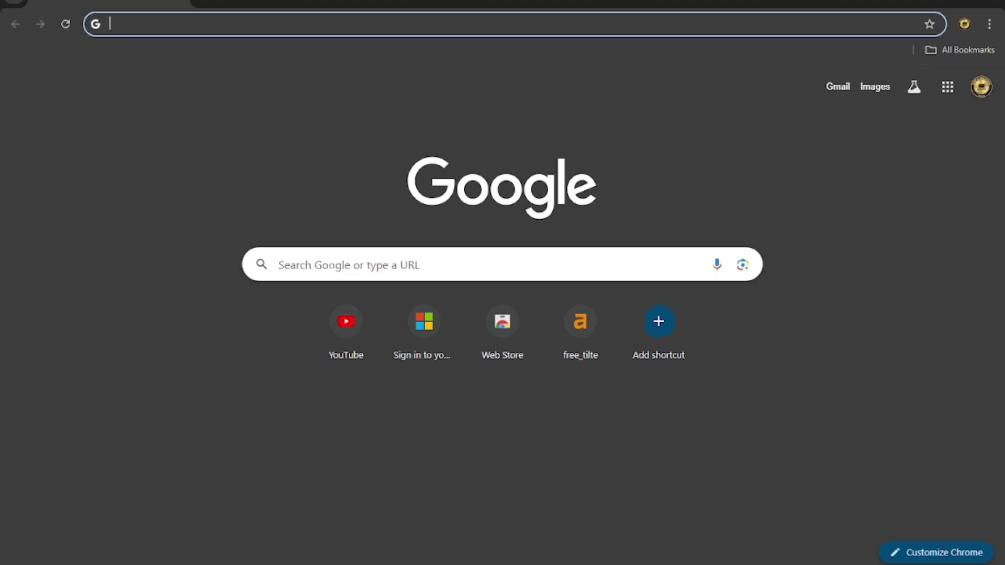
left_click(279, 264)
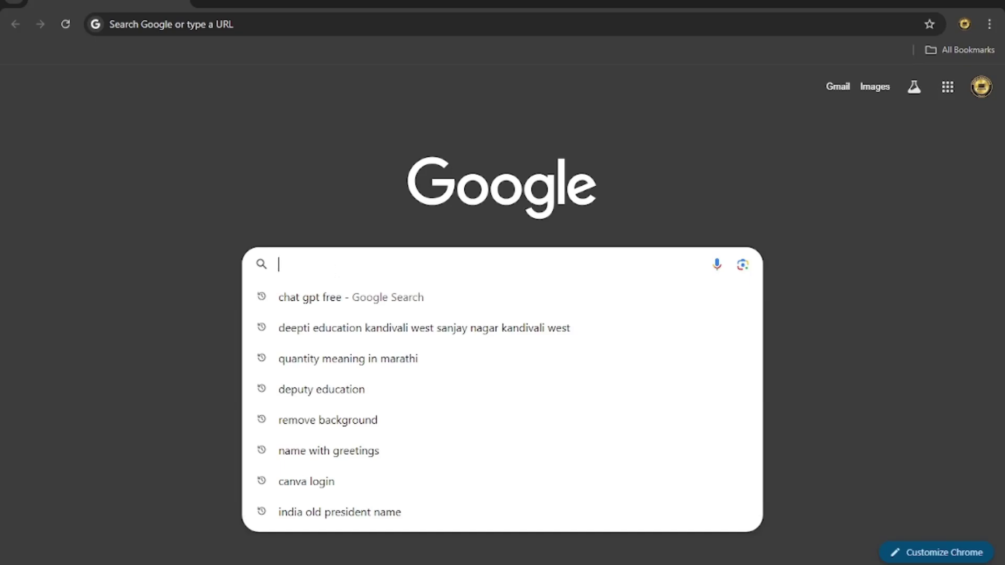
type("INDIA ")
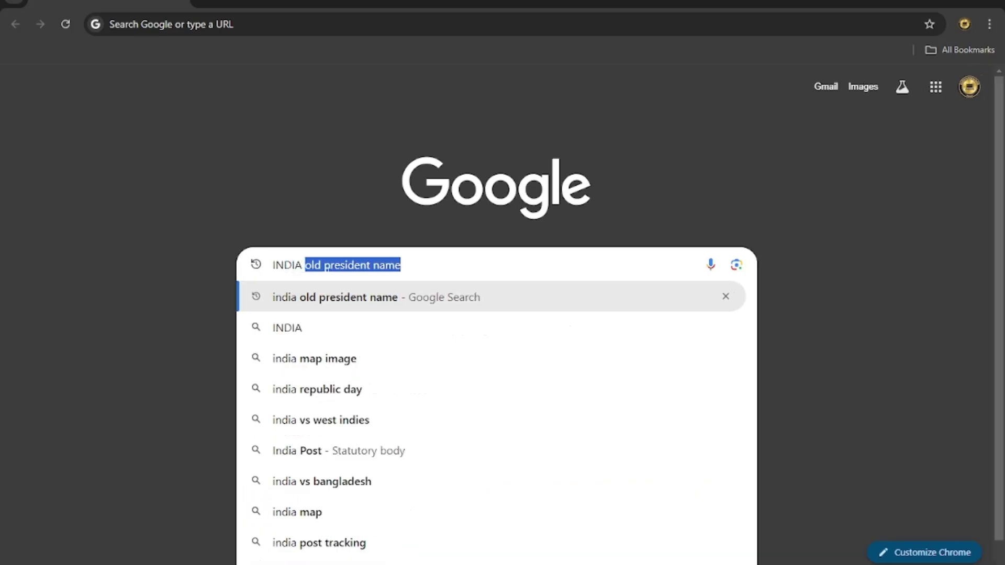
type("PRED")
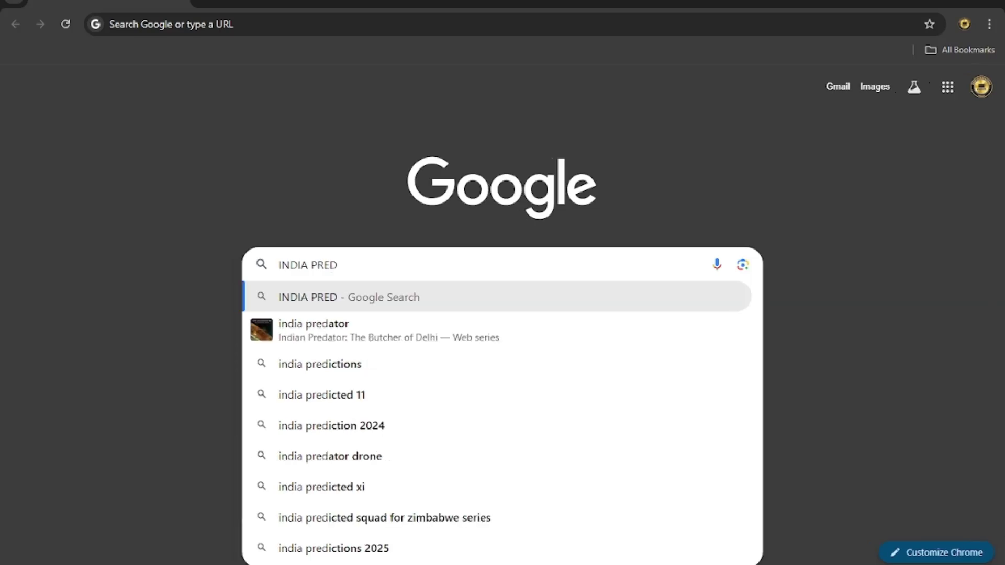
key("BackSpace")
type("SI")
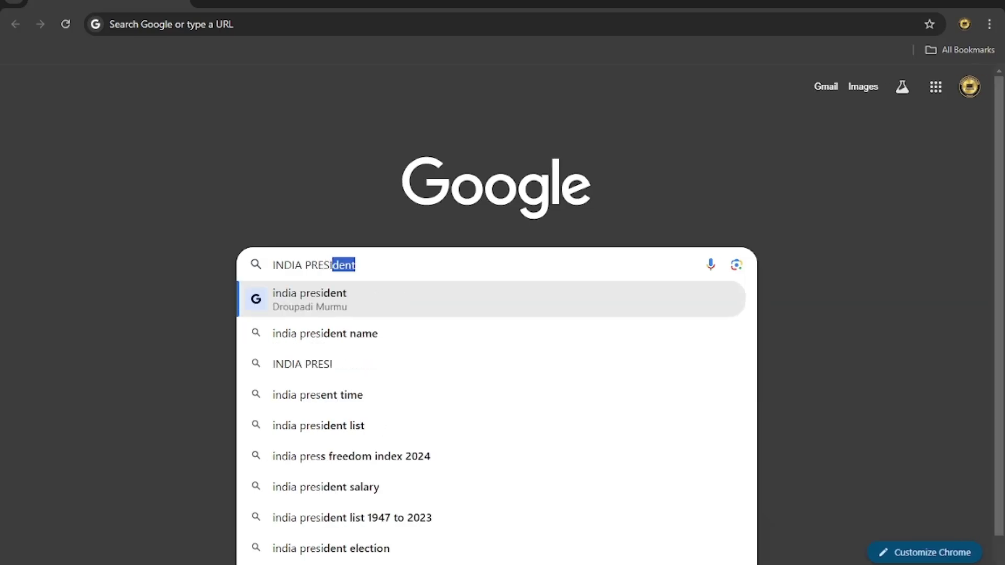
left_click(337, 365)
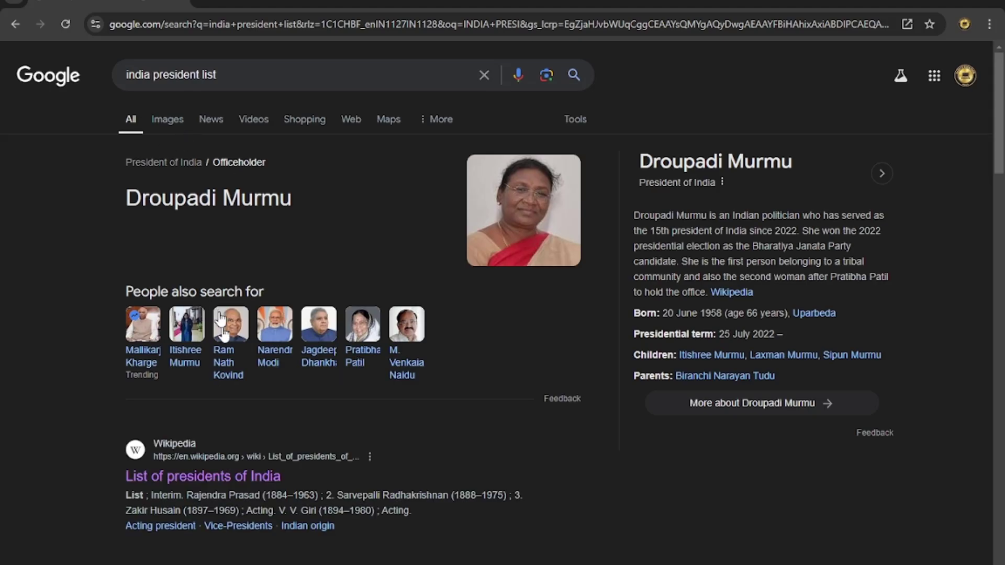
scroll(258, 487, "down", 4)
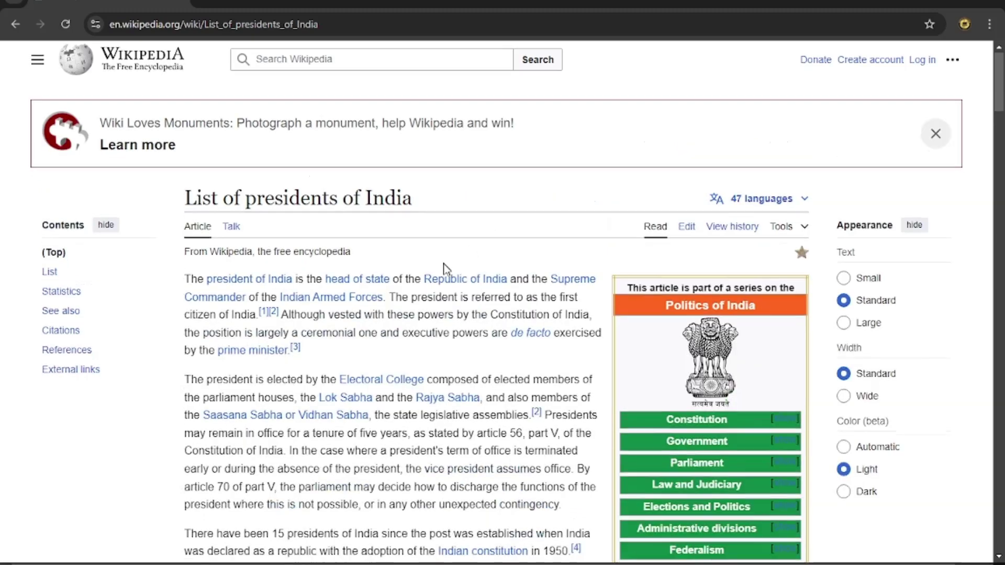
Examine the table of presidents in the Wikipedia article and return to the start of the page.
scroll(444, 269, "down", 12)
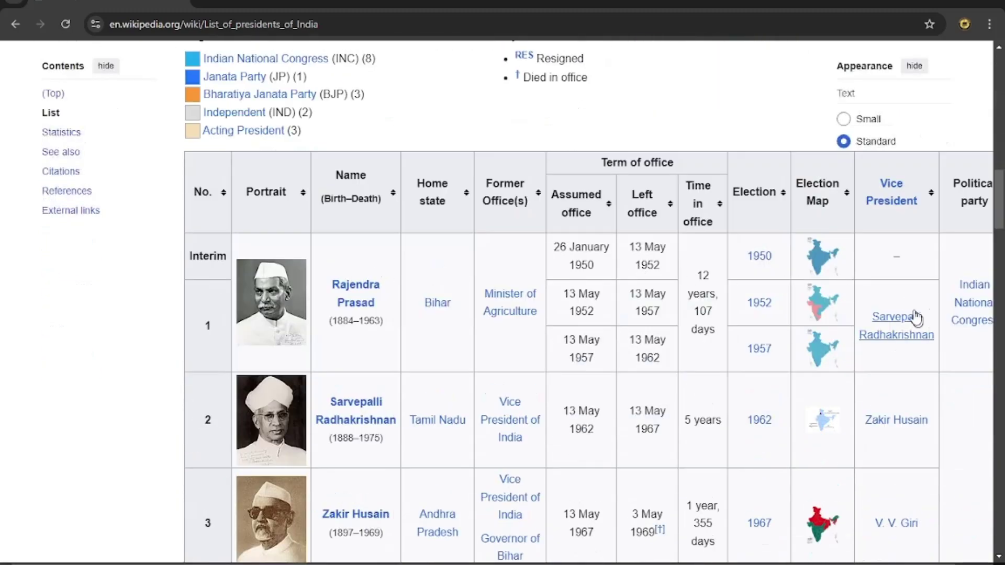
scroll(354, 319, "down", 4)
scroll(354, 319, "down", 8)
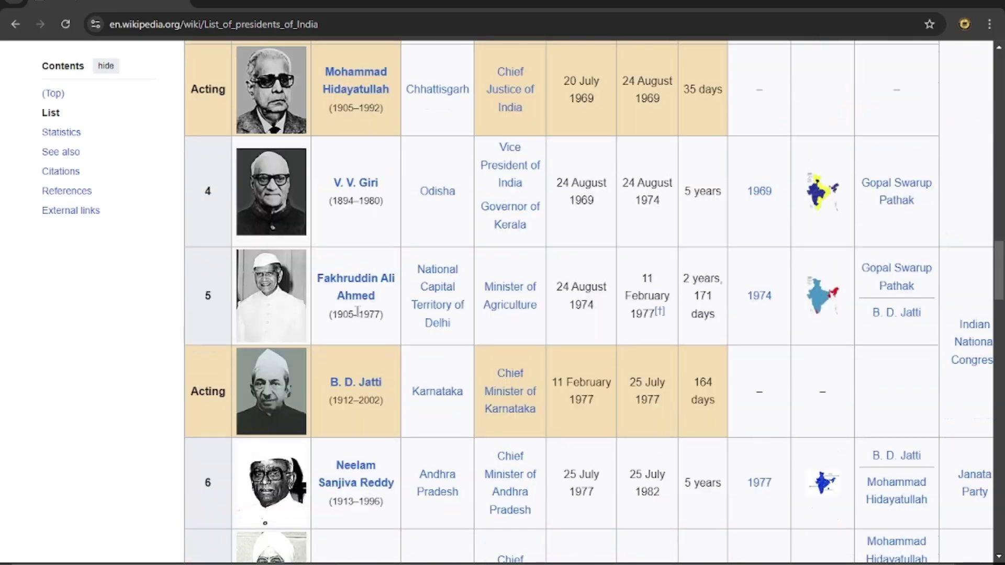
scroll(370, 294, "up", 20)
scroll(376, 294, "up", 3)
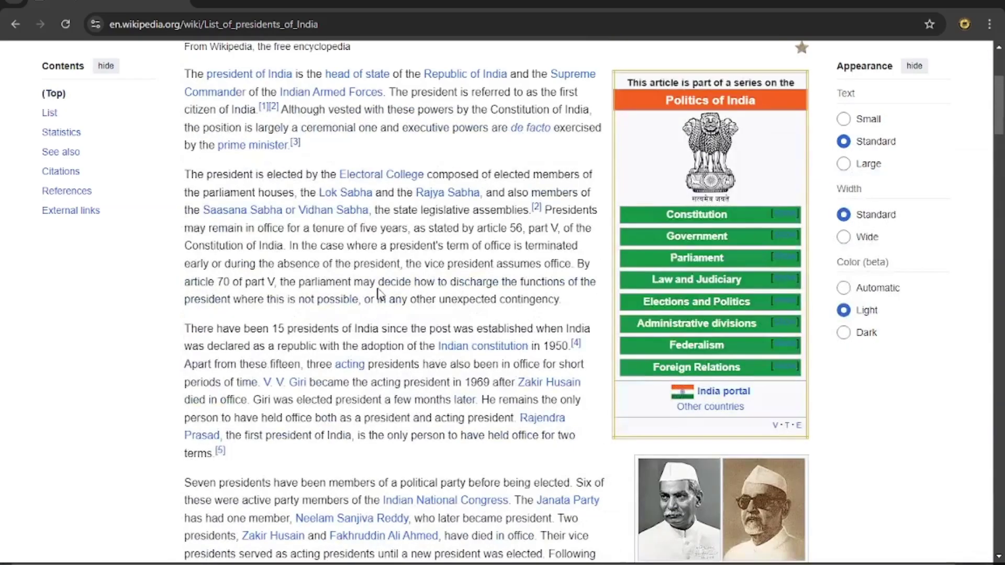
scroll(377, 287, "down", 20)
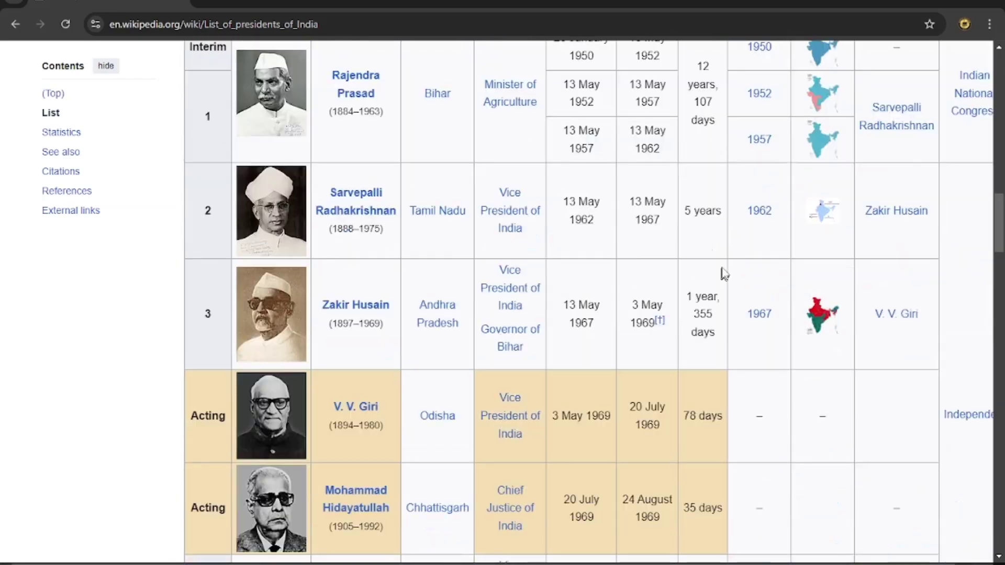
scroll(723, 271, "down", 20)
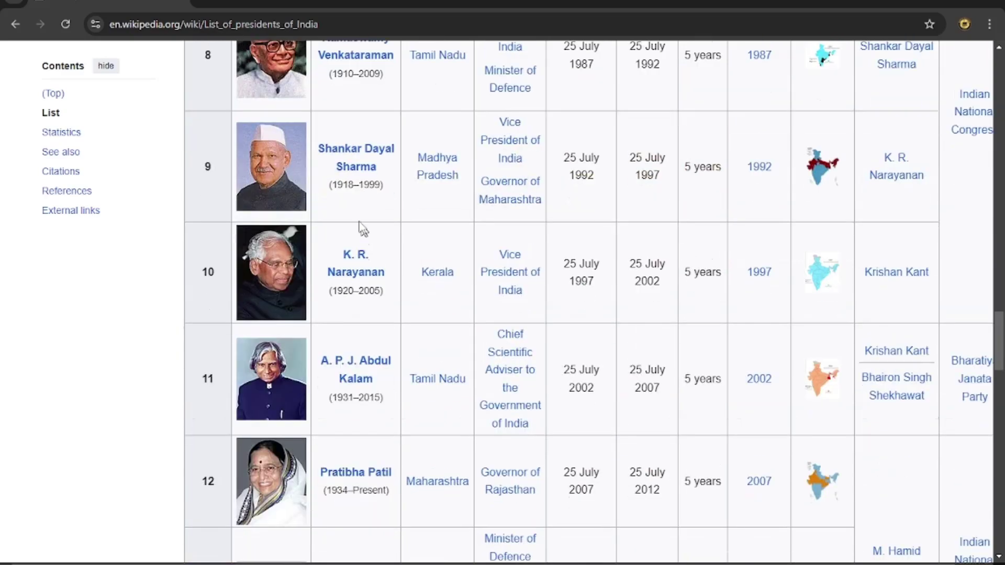
scroll(615, 351, "down", 8)
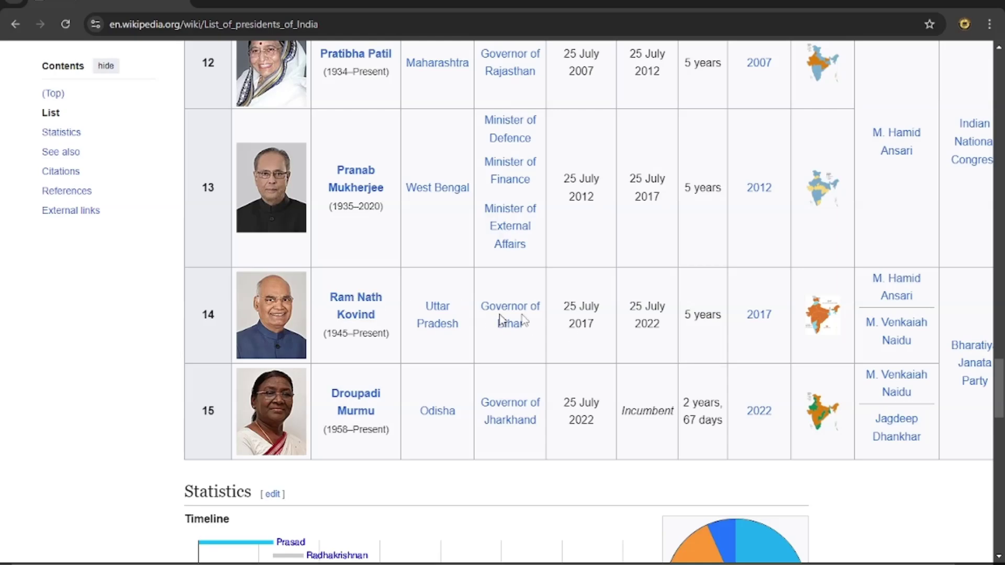
scroll(782, 319, "up", 20)
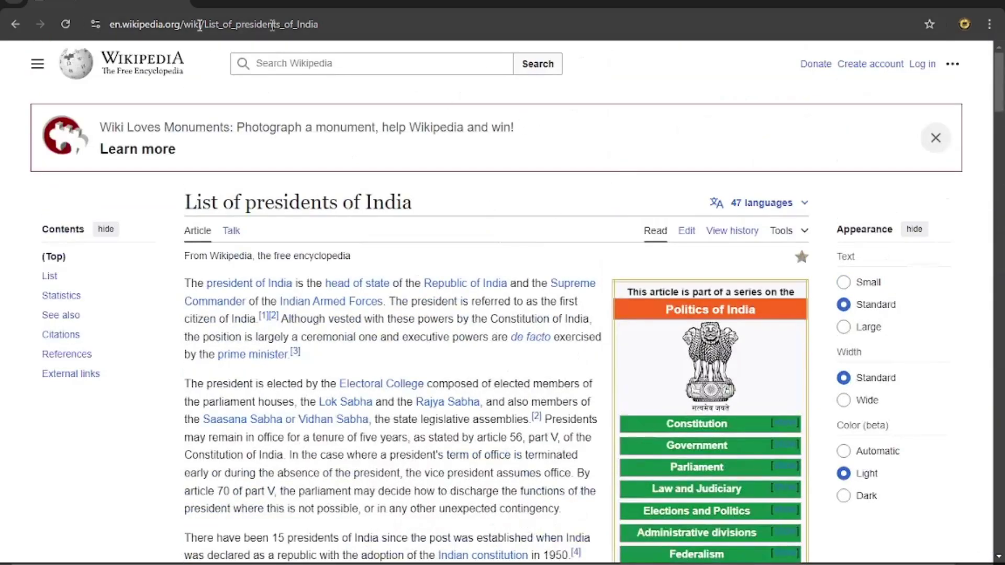
Copy the Wikipedia article's URL and switch back to the Excel workbook.
left_click(342, 25)
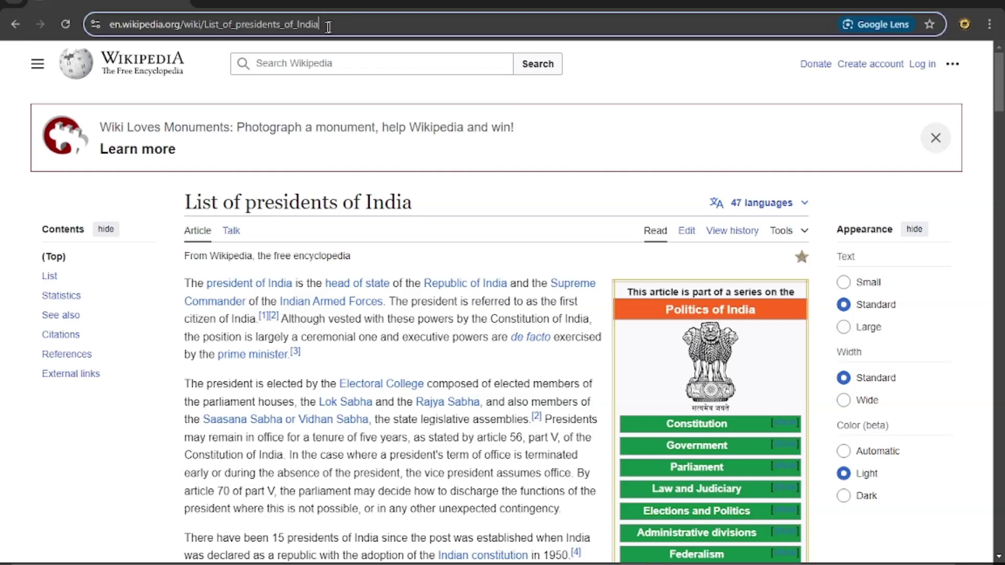
key("ctrl+a")
key("ctrl+c")
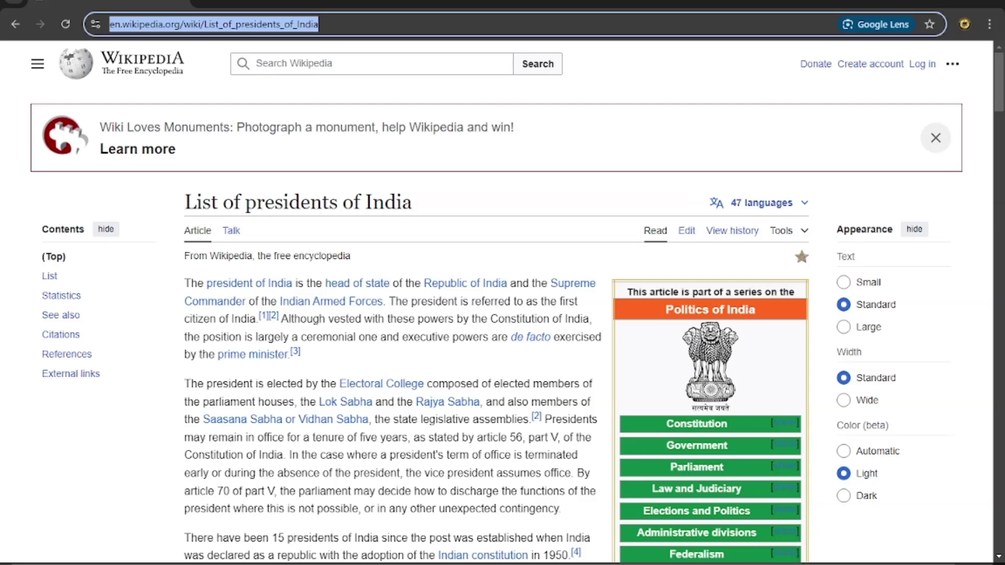
key("alt+Tab")
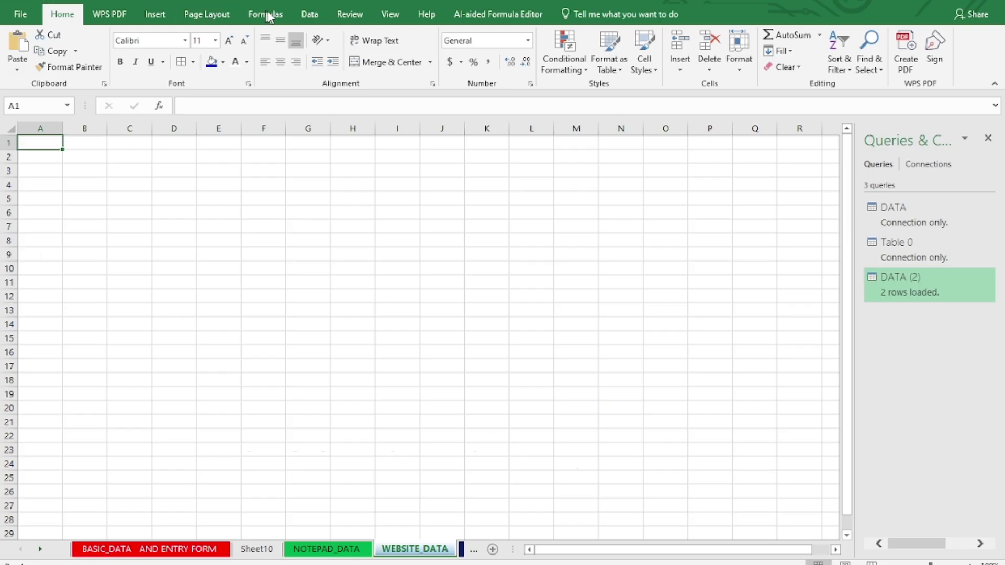
left_click(319, 16)
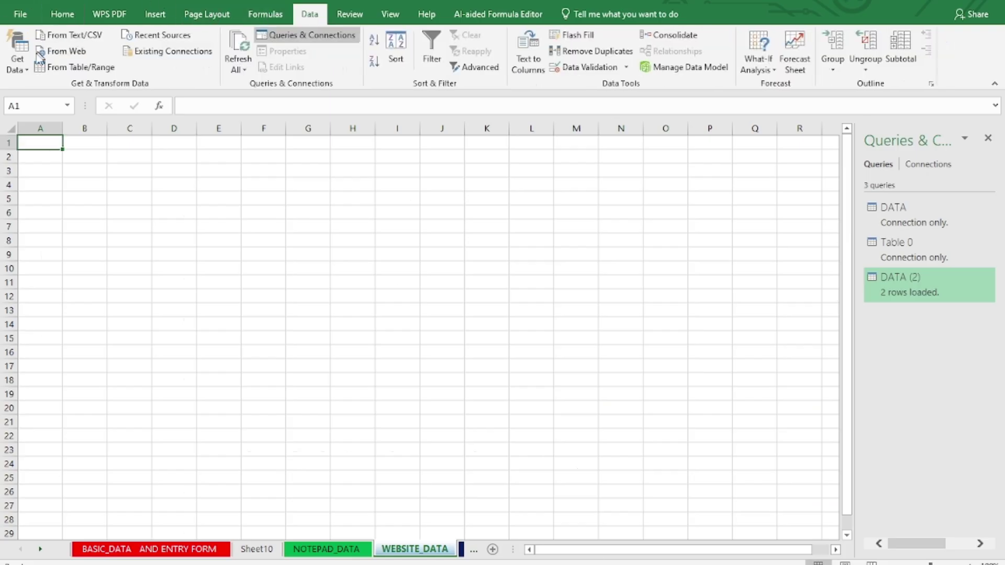
left_click(80, 53)
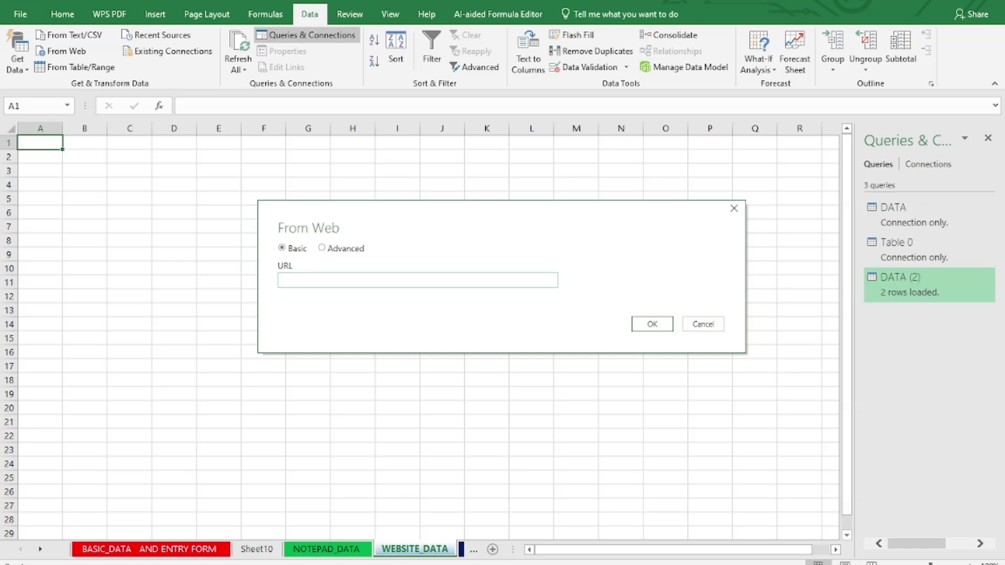
key("ctrl+v")
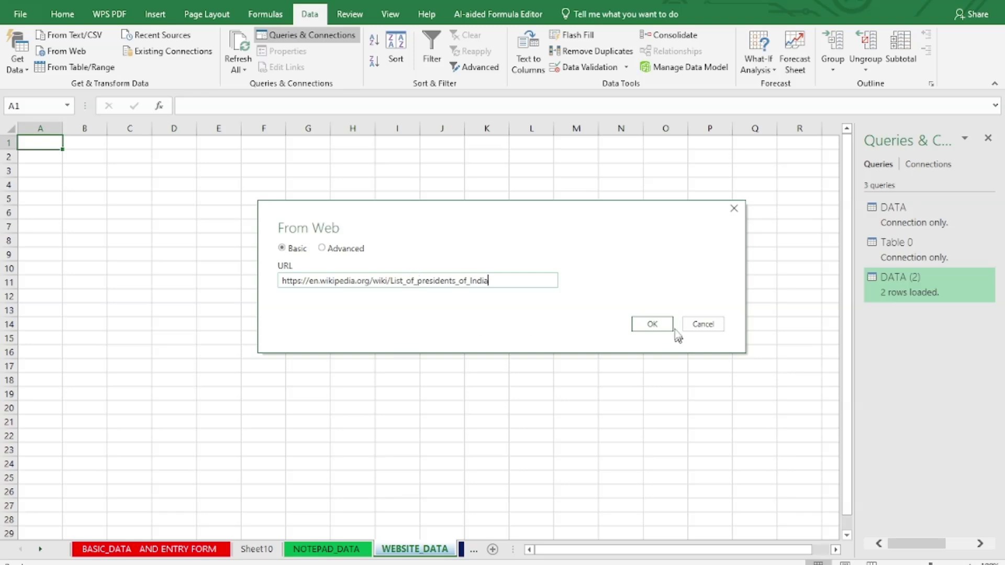
left_click(653, 325)
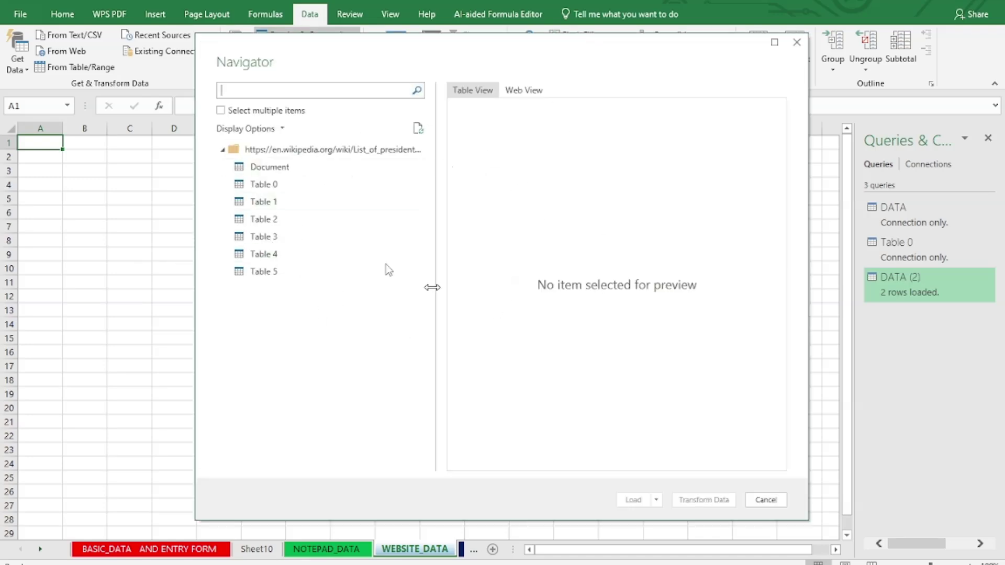
Preview Tables 0 to 5 from the Wikipedia page and open Table 0 in the Power Query Editor.
left_click(271, 185)
scroll(614, 209, "down", 1)
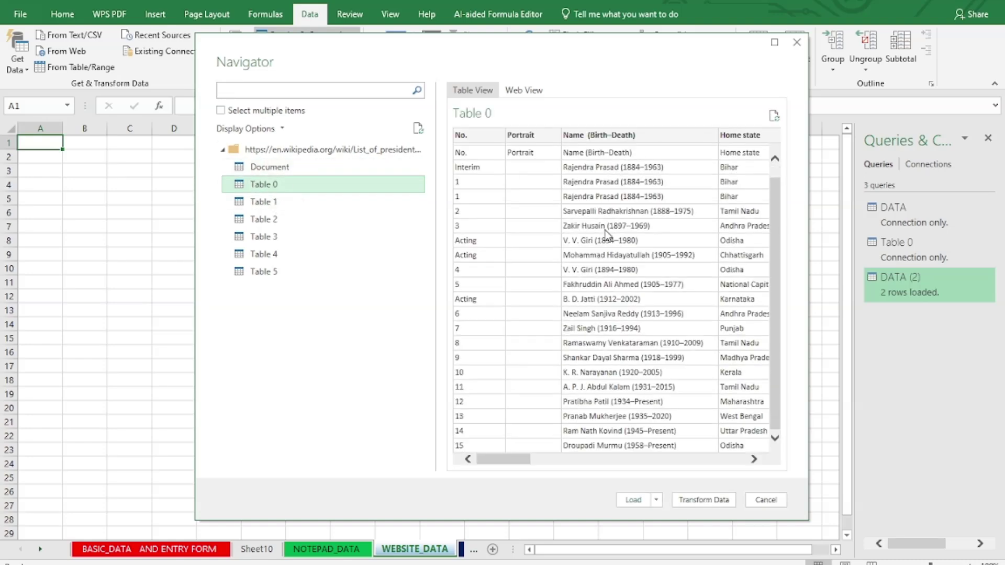
scroll(614, 209, "up", 1)
left_click(264, 203)
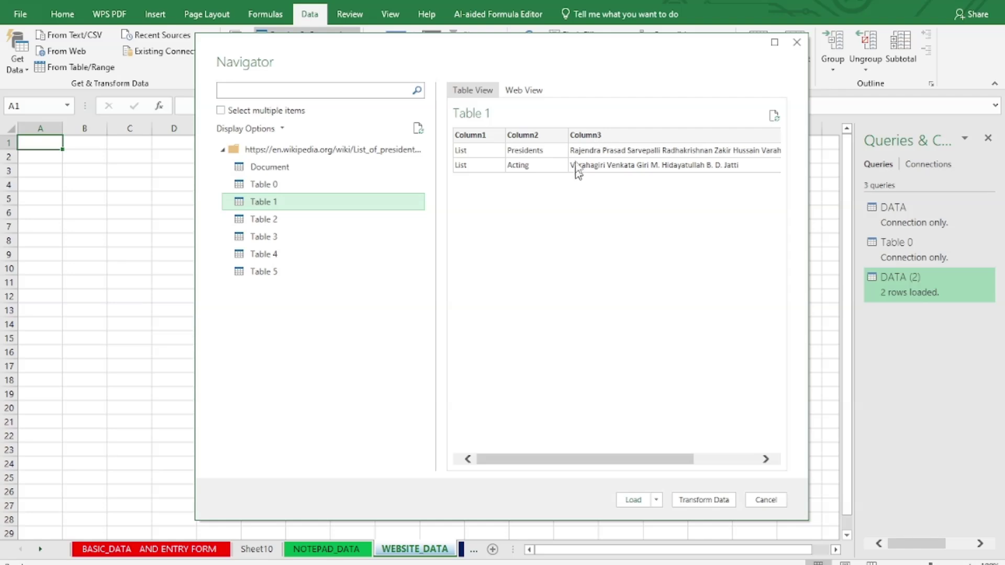
left_click(250, 223)
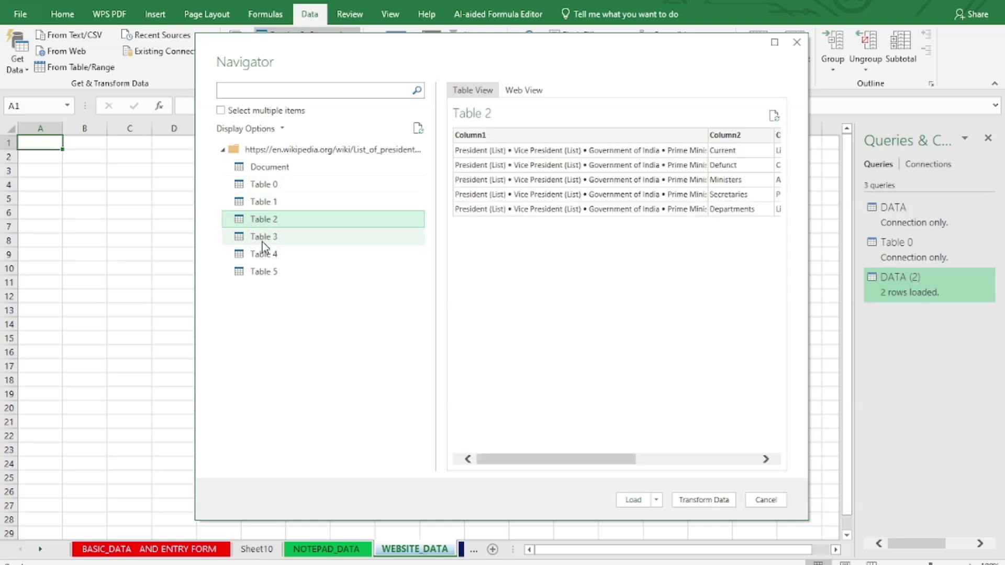
left_click(261, 238)
left_click(253, 258)
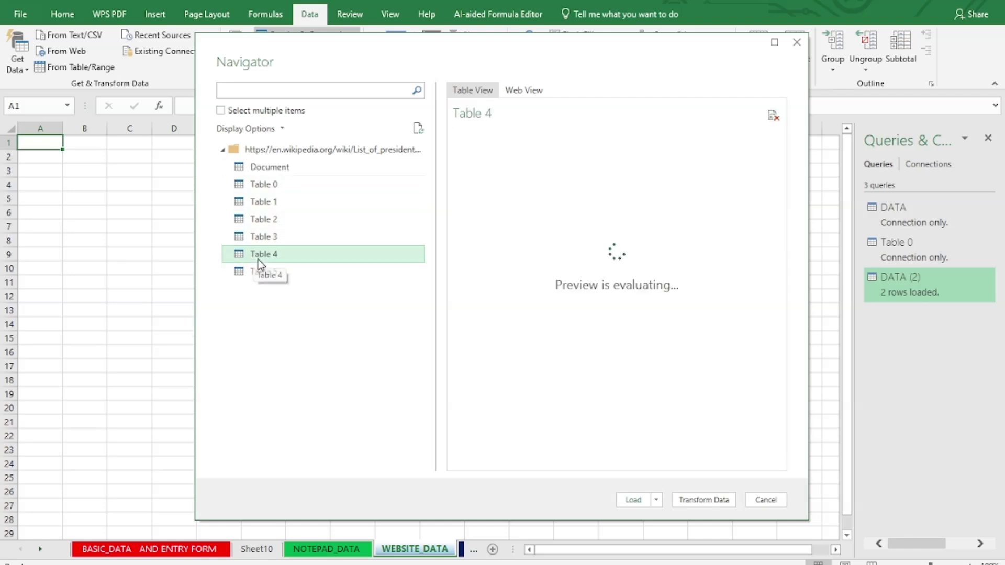
left_click(261, 272)
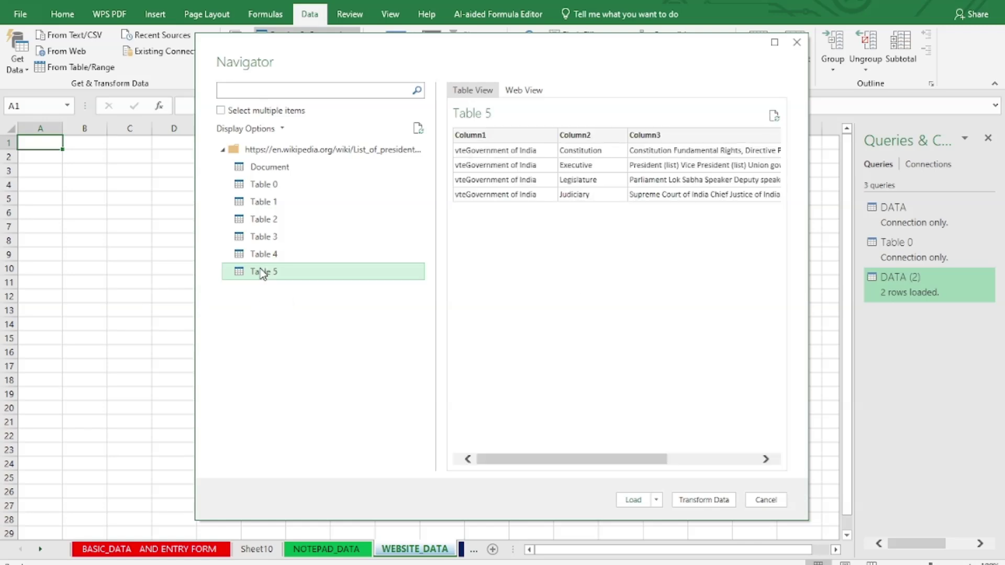
left_click(263, 189)
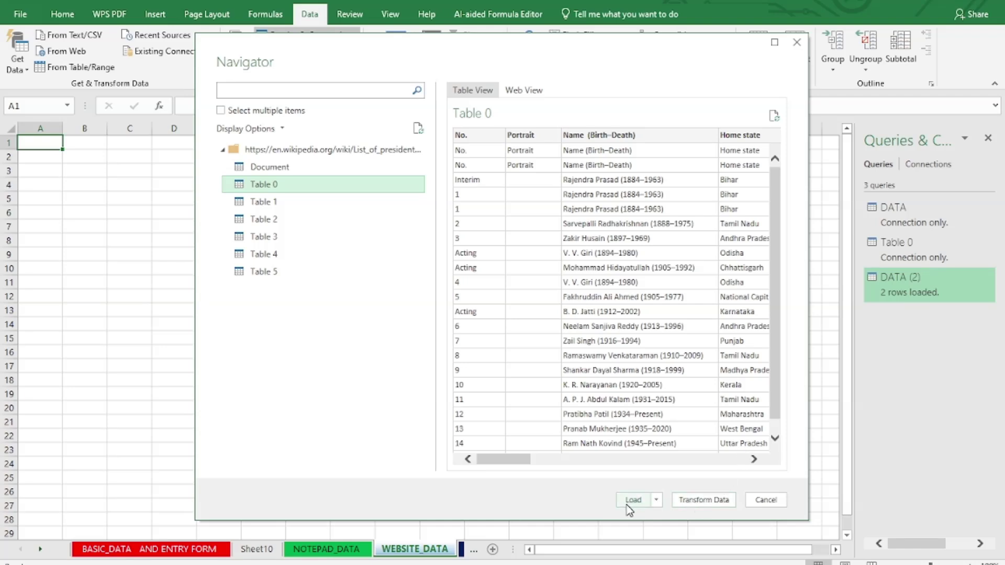
left_click(700, 505)
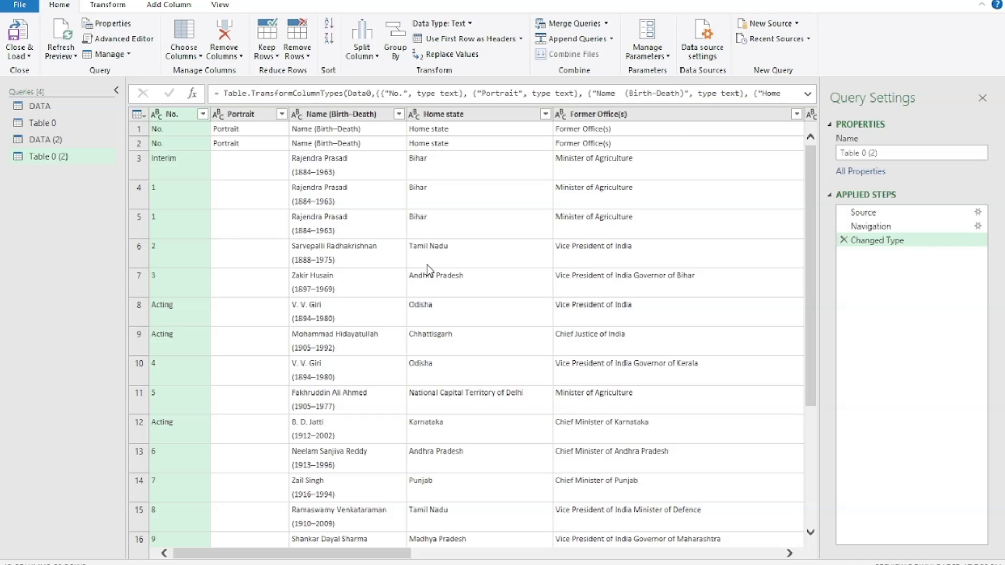
Select all columns of the Table 0 (2) query and convert their text to uppercase.
left_click(181, 130)
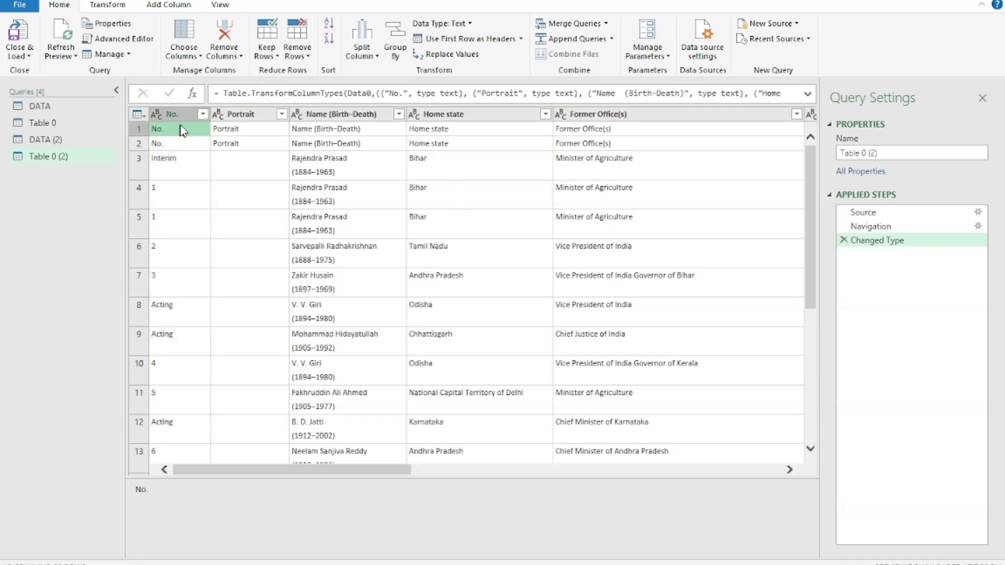
key("ctrl+a")
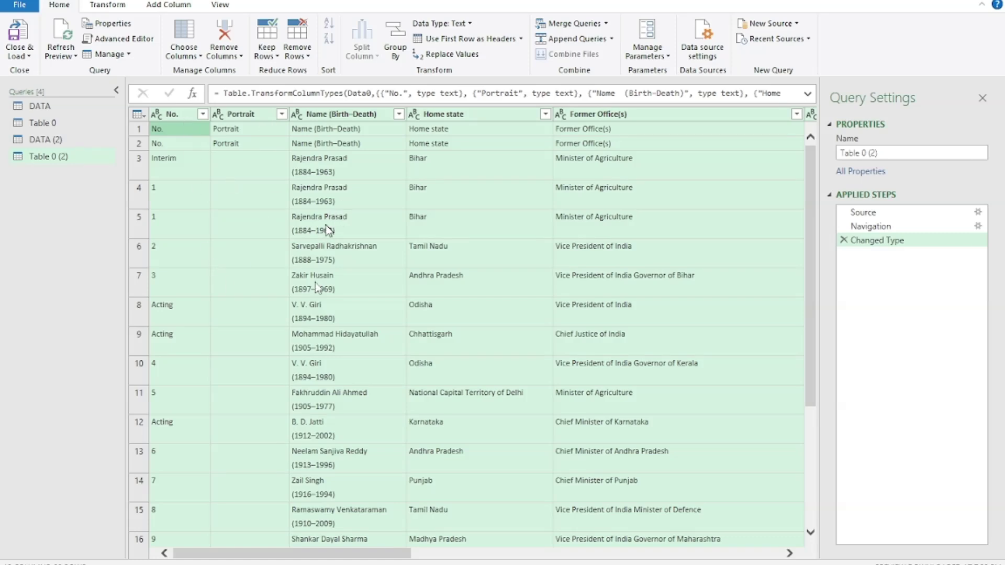
left_click(124, 6)
left_click(463, 48)
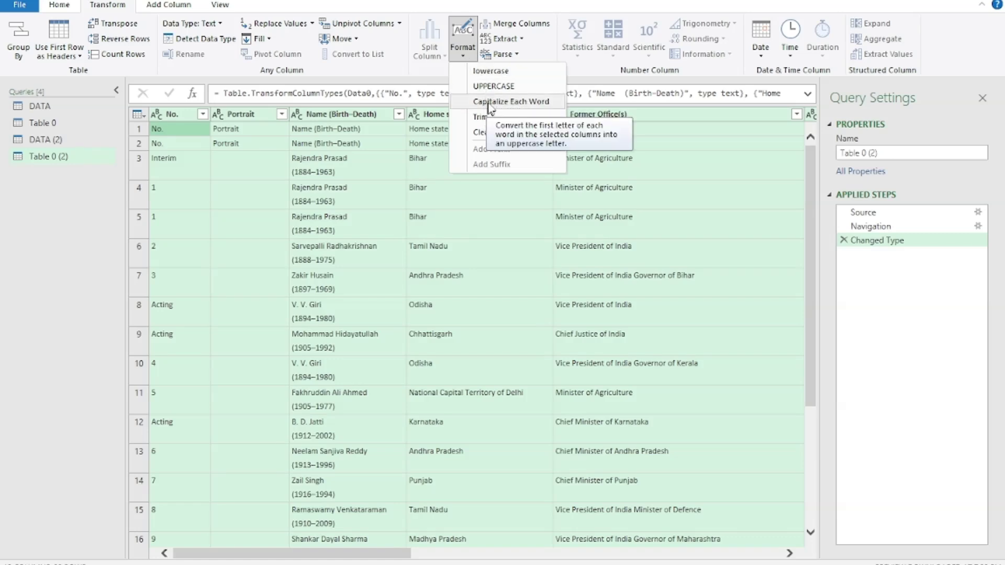
left_click(496, 87)
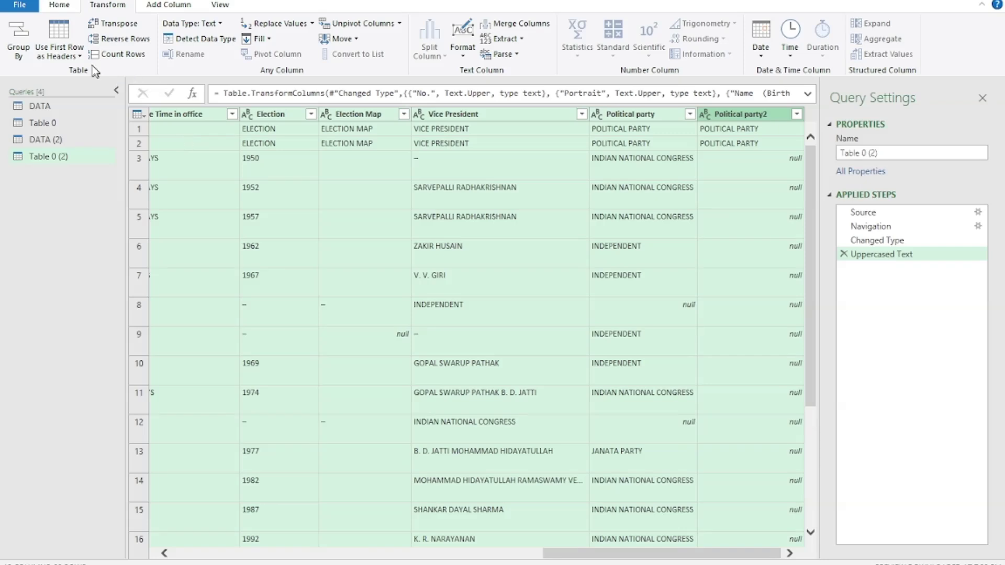
Remove the top 2 rows, which repeat the headers, from the Table 0 (2) query.
left_click(62, 7)
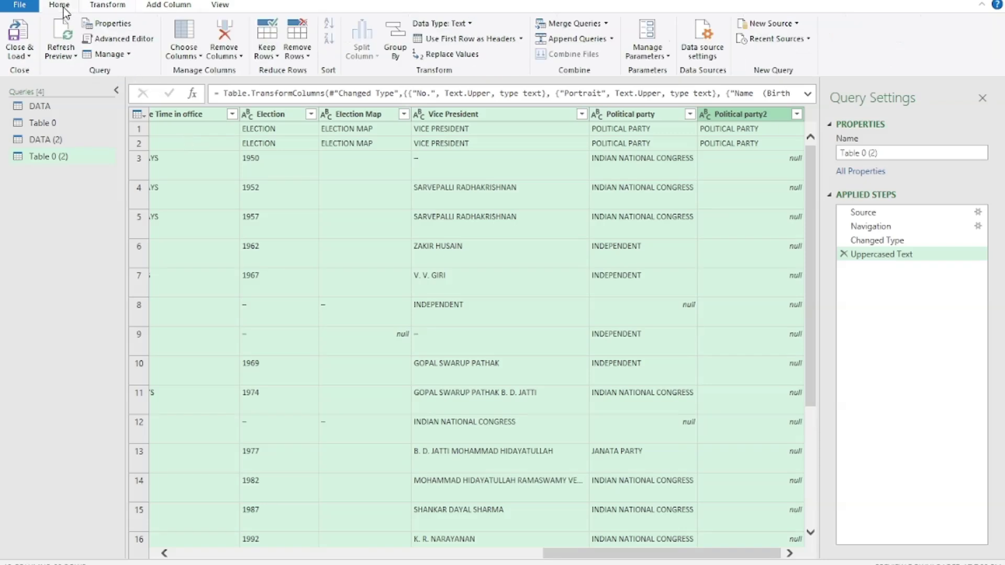
left_click(297, 52)
left_click(316, 73)
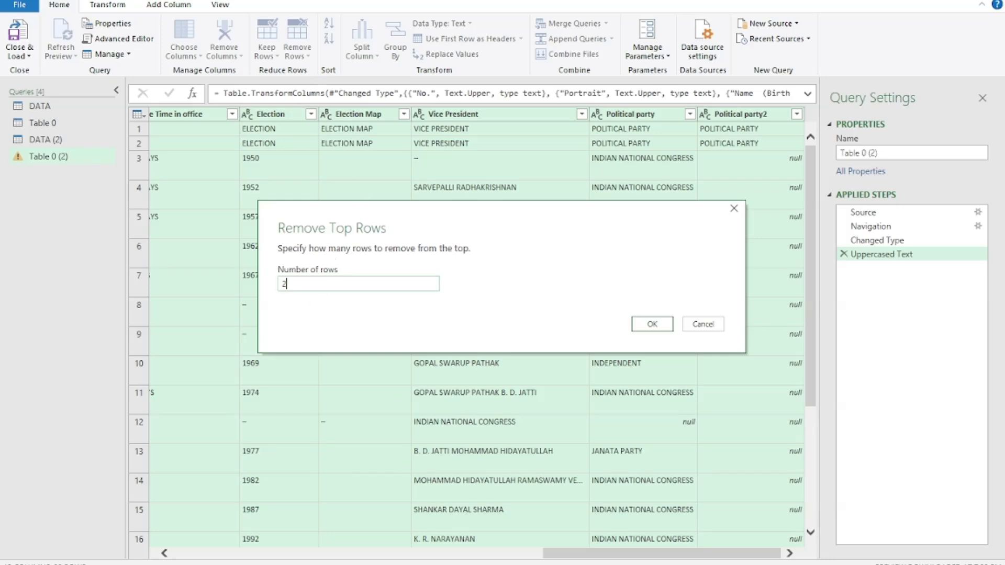
type("2")
left_click(652, 324)
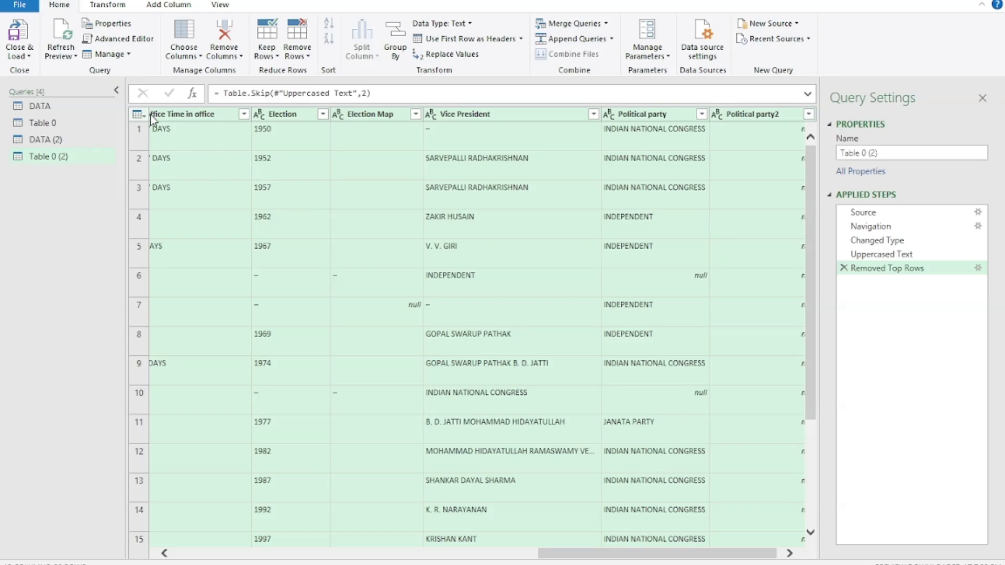
Close the Power Query Editor and keep the changes, loading the presidents table into a new worksheet.
scroll(367, 367, "down", 2)
scroll(372, 375, "up", 2)
left_click(993, 0)
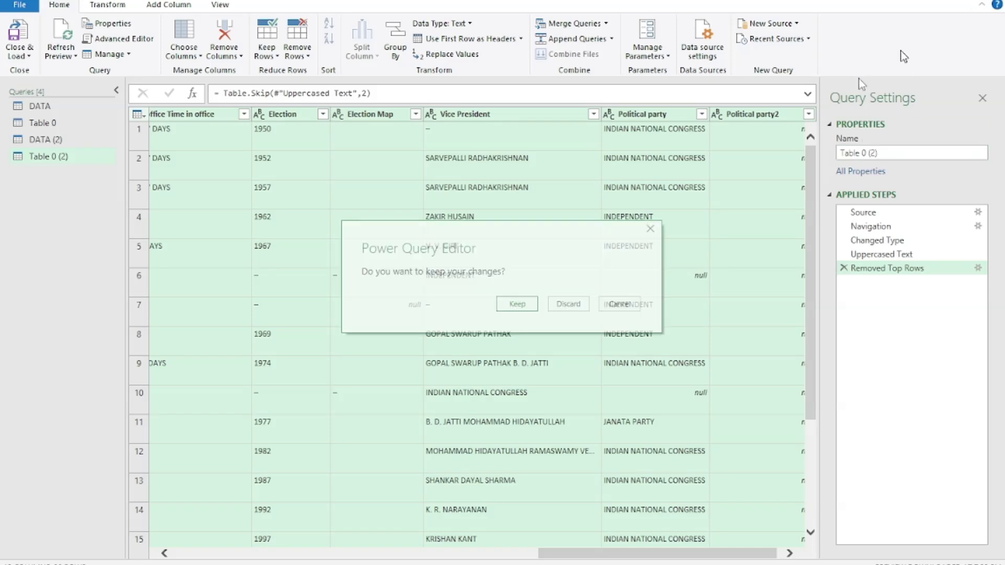
left_click(517, 305)
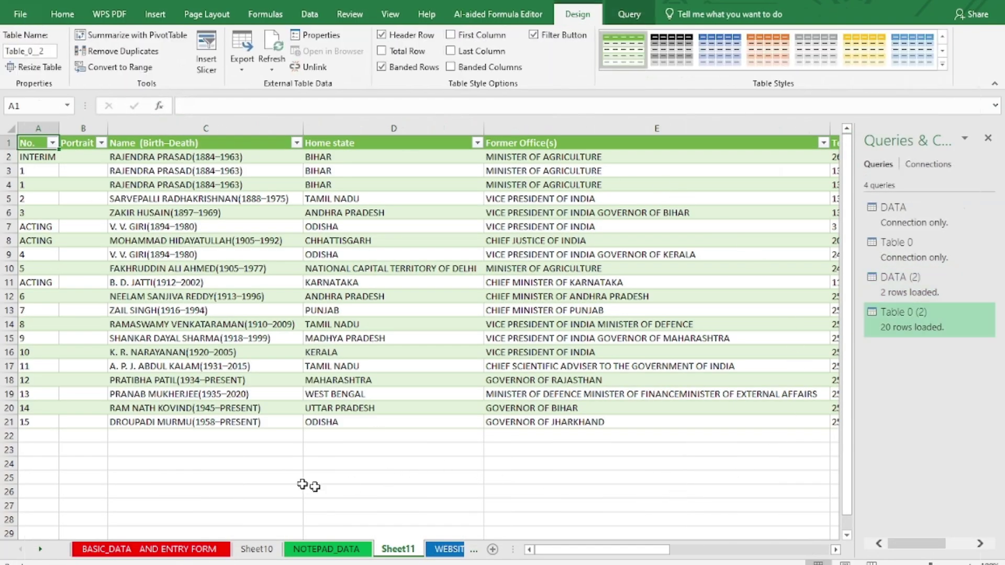
Examine the imported table of presidents on the new worksheet.
scroll(154, 304, "down", 1)
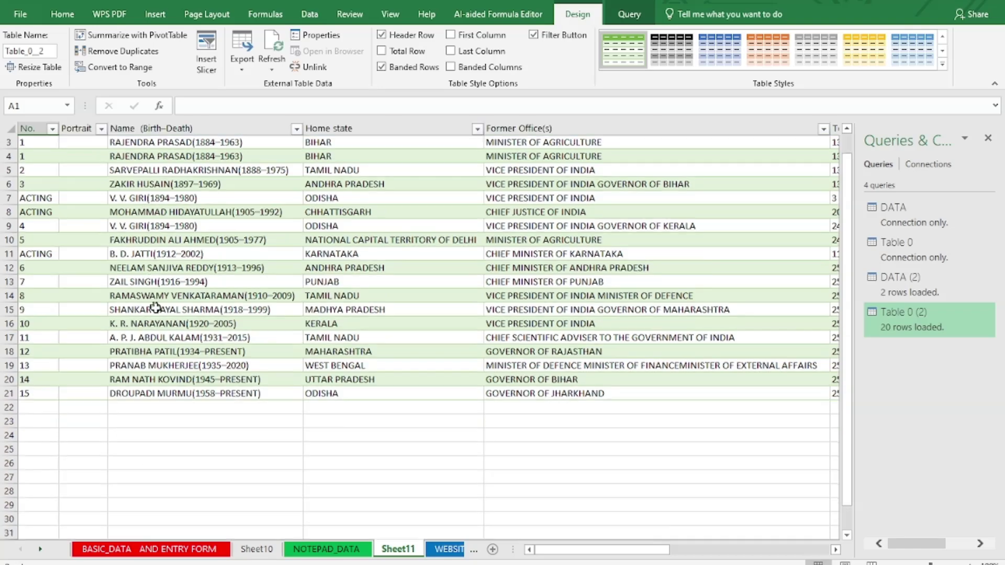
scroll(157, 294, "up", 1)
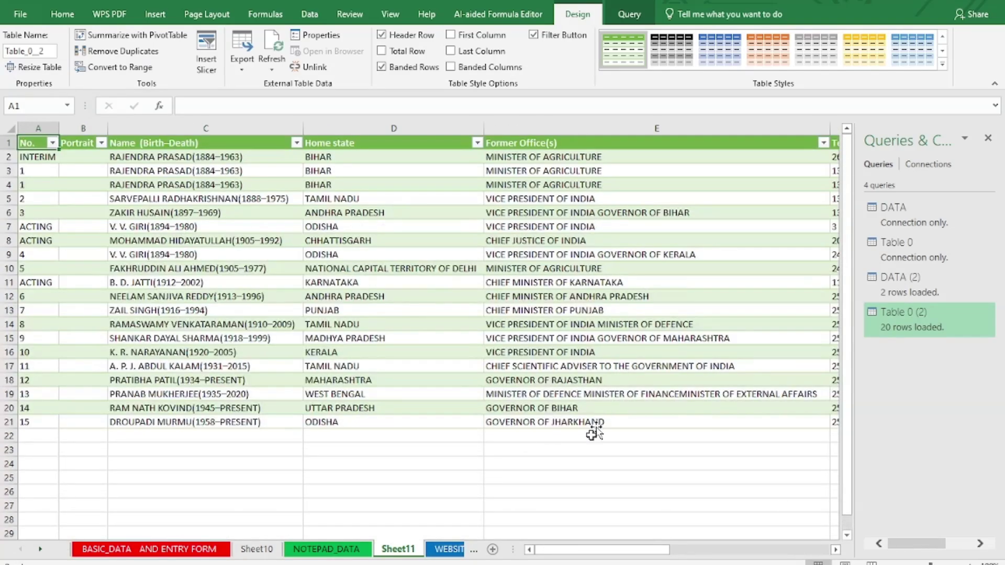
left_click(533, 449)
left_click(272, 448)
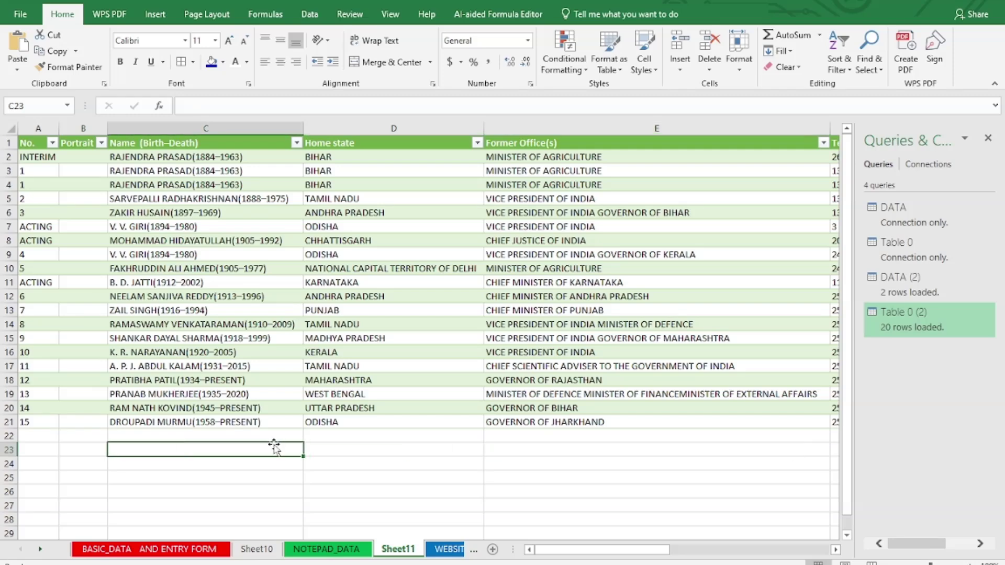
left_click(78, 438)
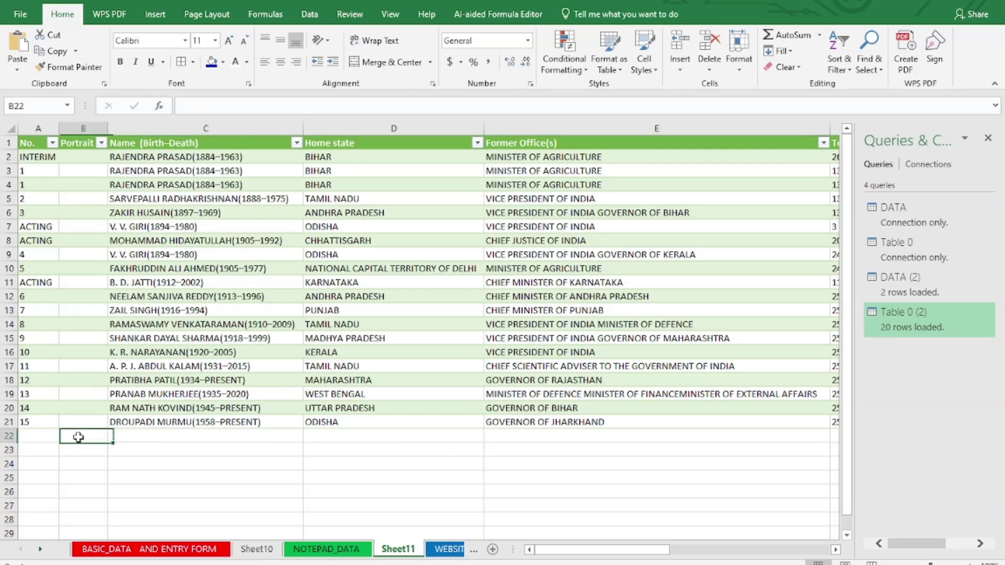
left_click(247, 440)
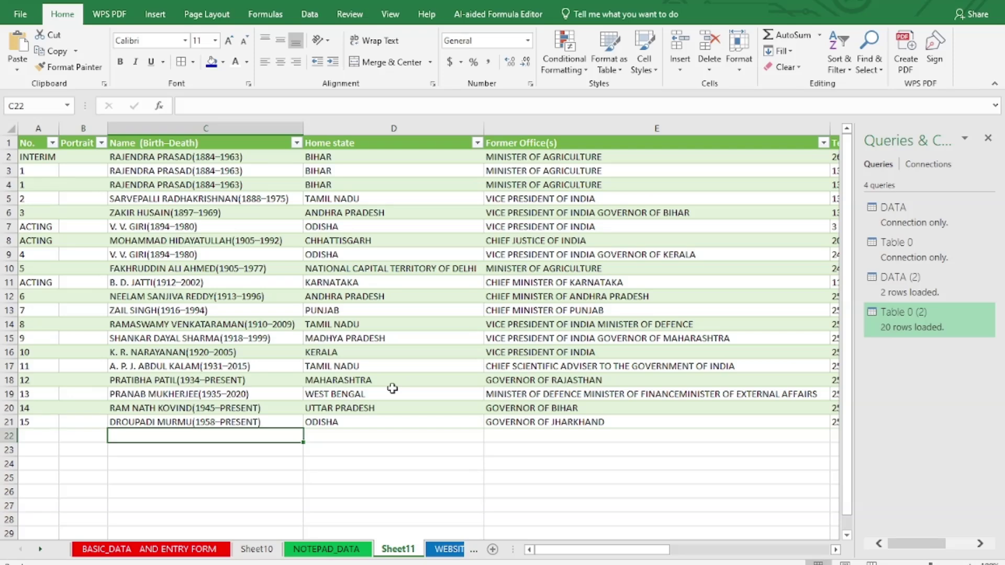
On the FLASH_FILL DATA sheet, copy the bordered format of cell B11 onto A2:A21 with Format Painter.
left_click(474, 550)
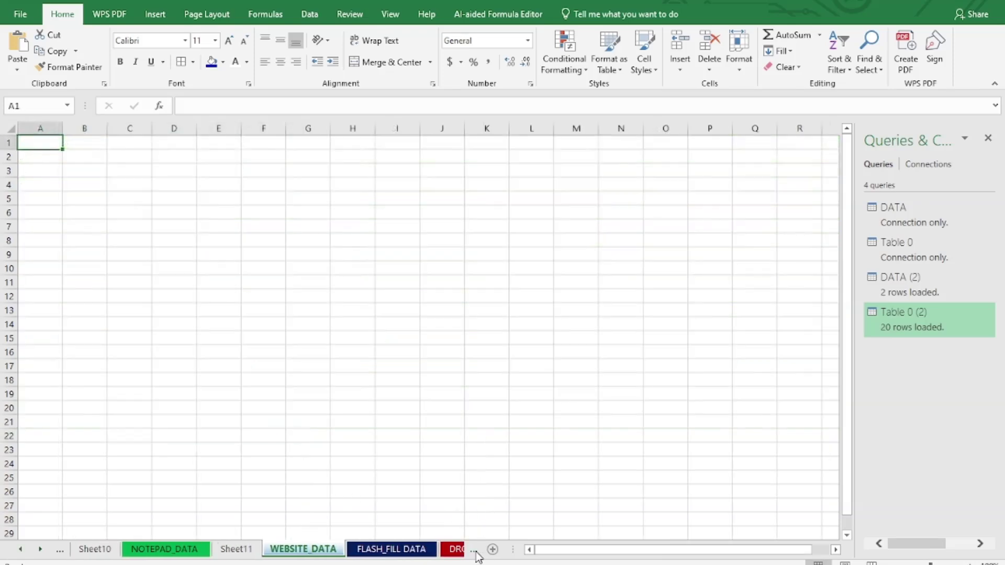
left_click(379, 554)
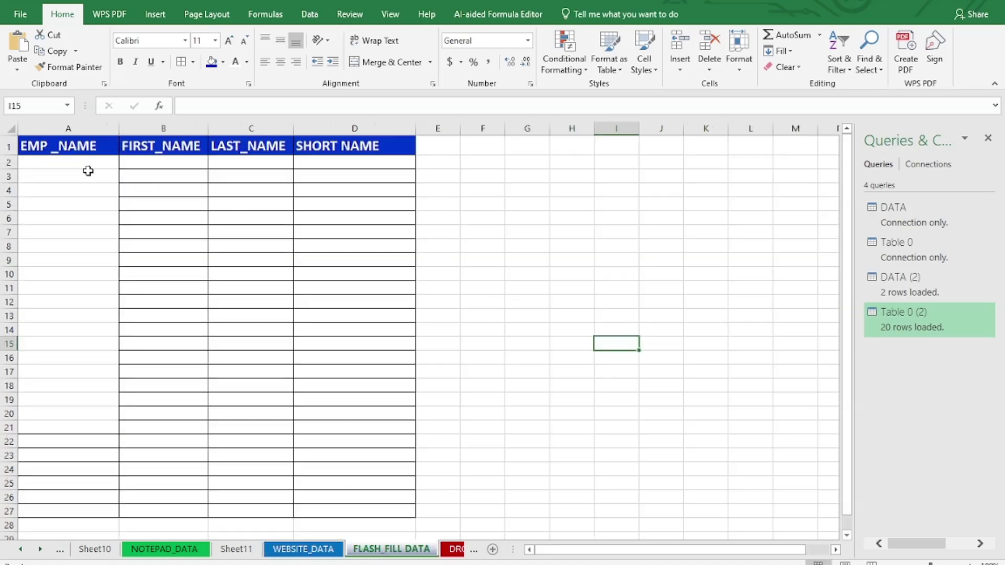
left_click(88, 171)
left_click_drag(89, 161, 79, 328)
left_click(149, 285)
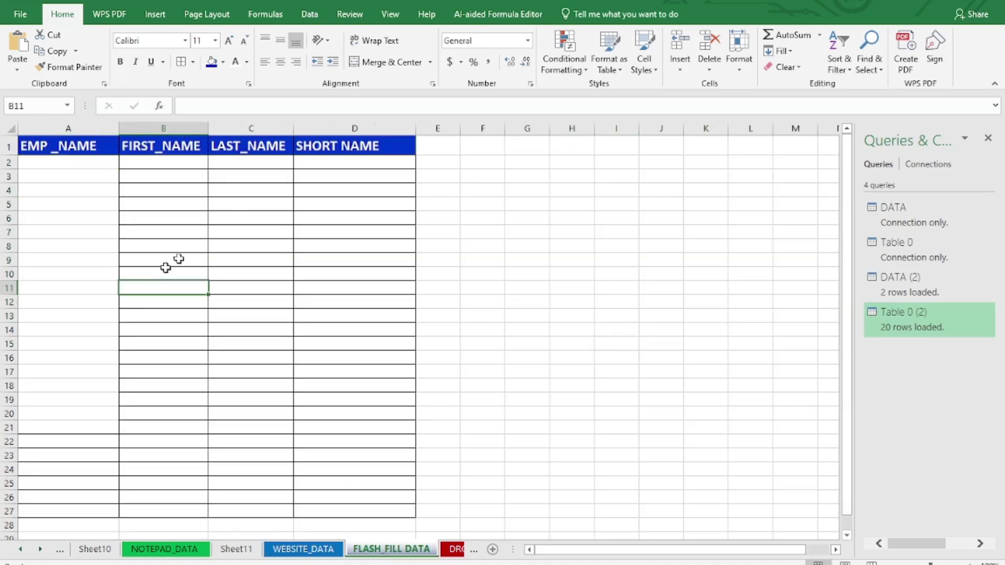
left_click(69, 66)
mouse_move(78, 163)
left_mouse_down()
mouse_move(54, 291)
mouse_move(47, 428)
left_mouse_up()
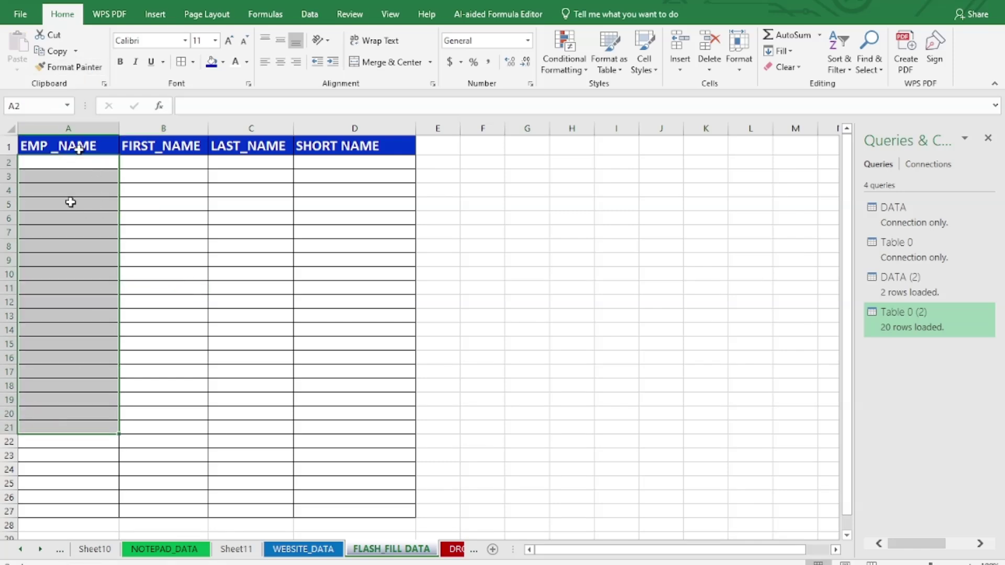
left_click(94, 315)
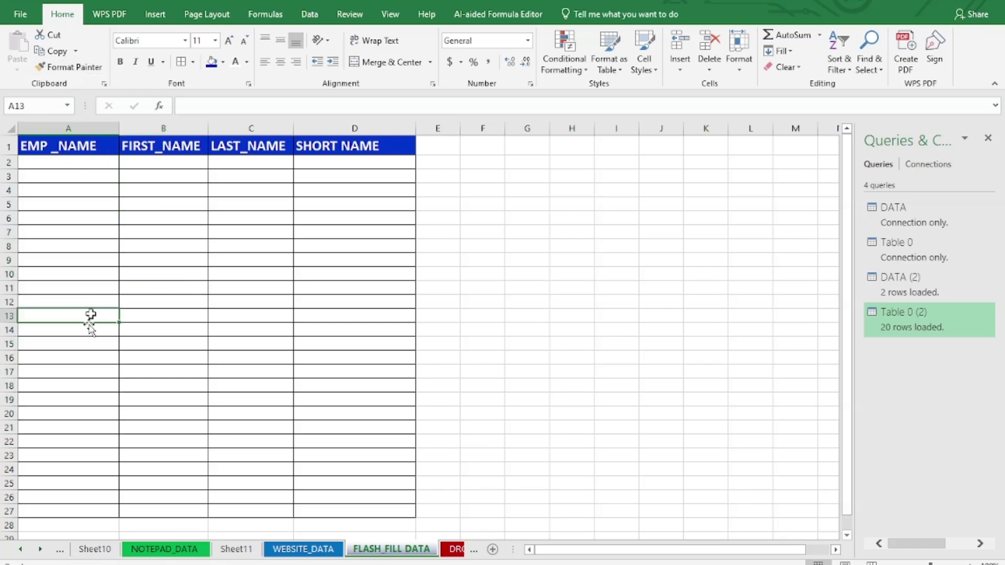
left_click(74, 162)
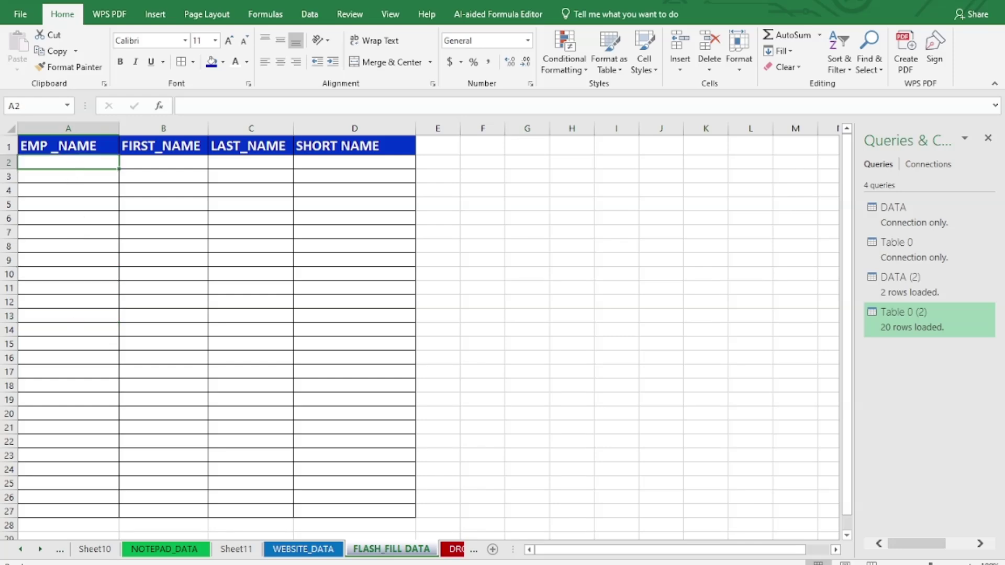
Switch to Google Chrome, search for "chat gpt free", and start ChatGPT while staying logged out.
key("super")
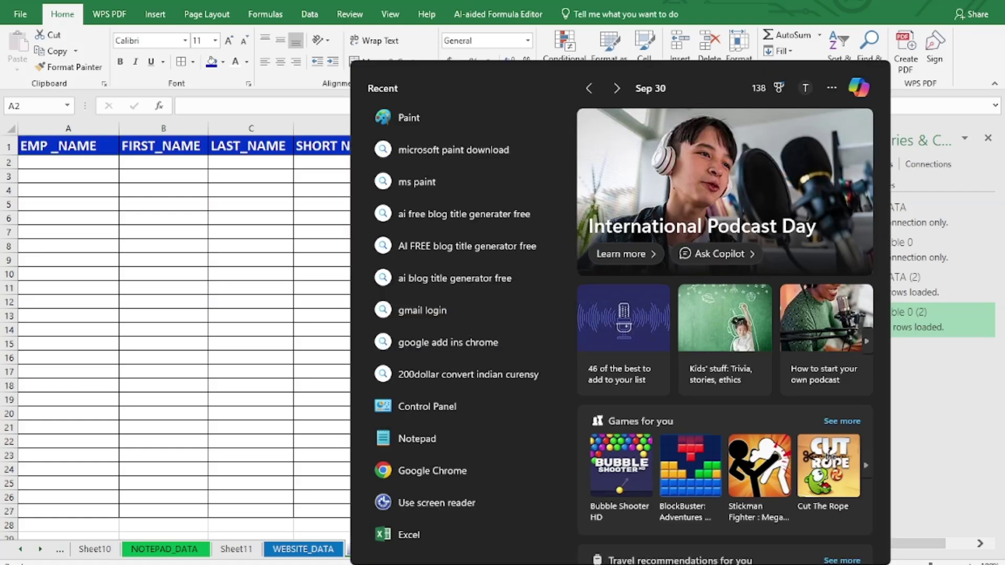
left_click(431, 480)
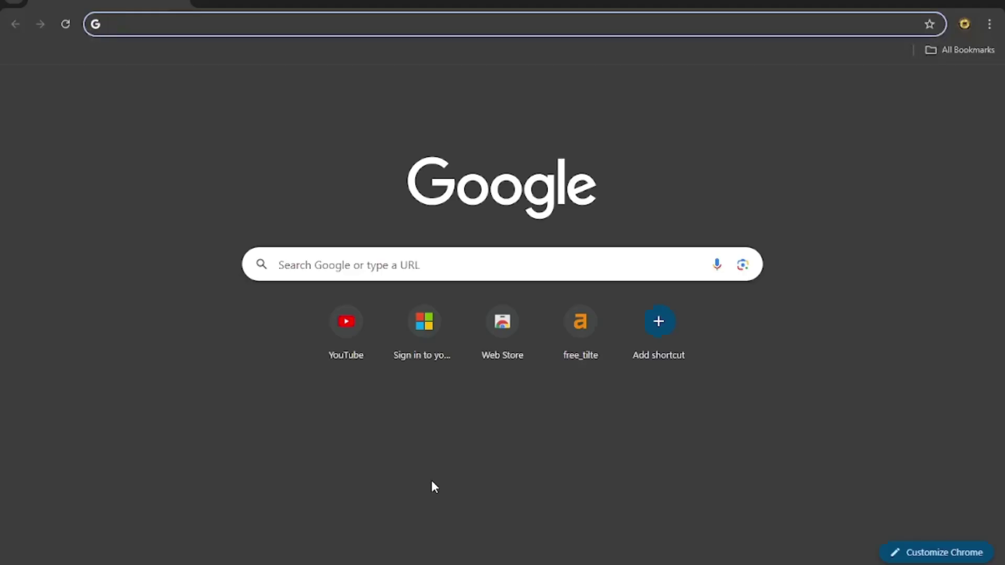
left_click(323, 267)
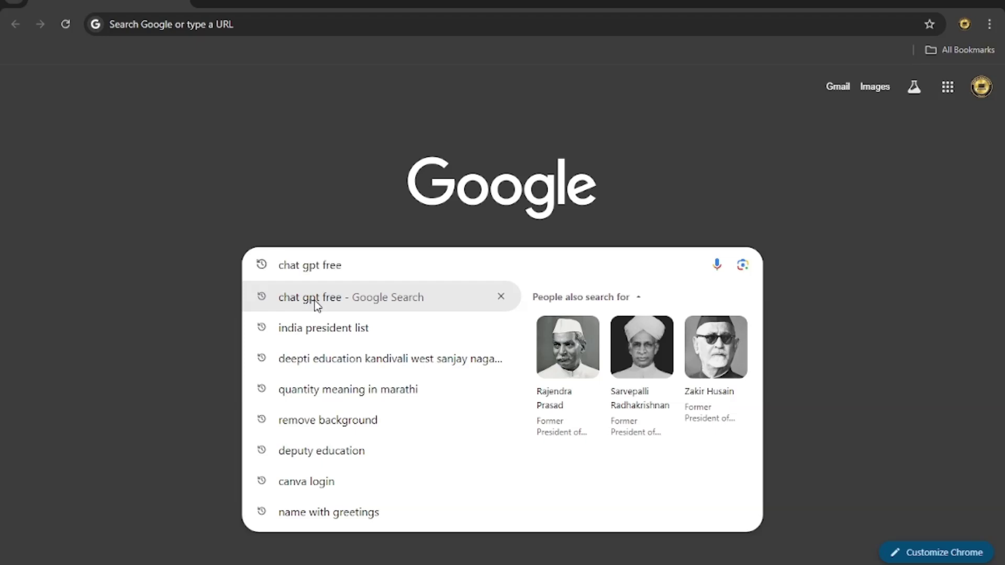
left_click(315, 301)
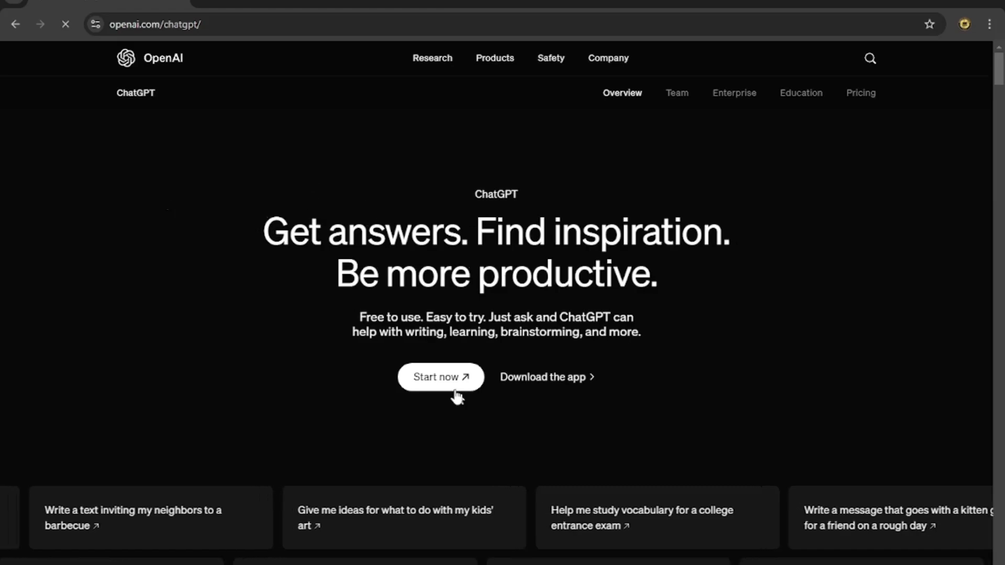
left_click(455, 393)
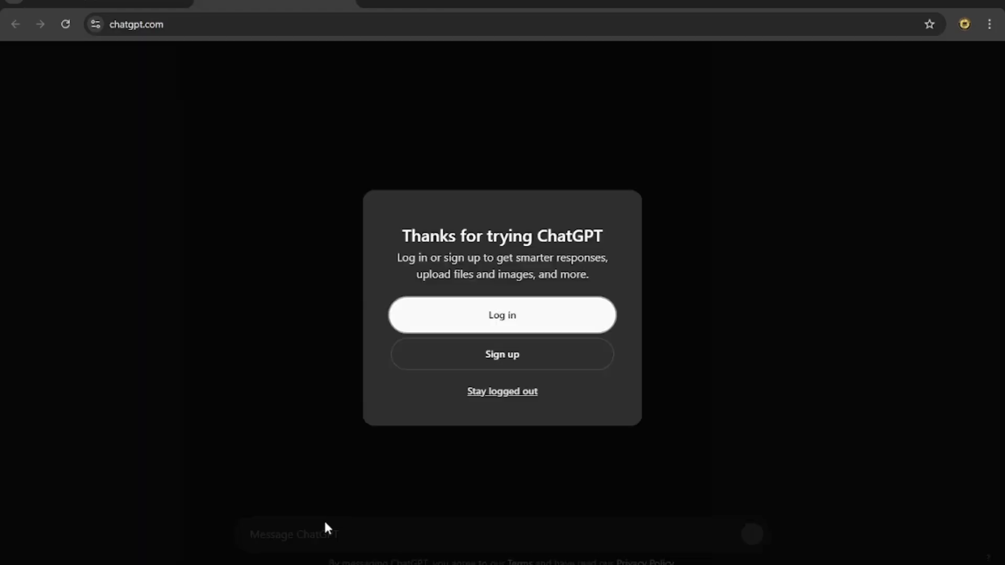
left_click(510, 394)
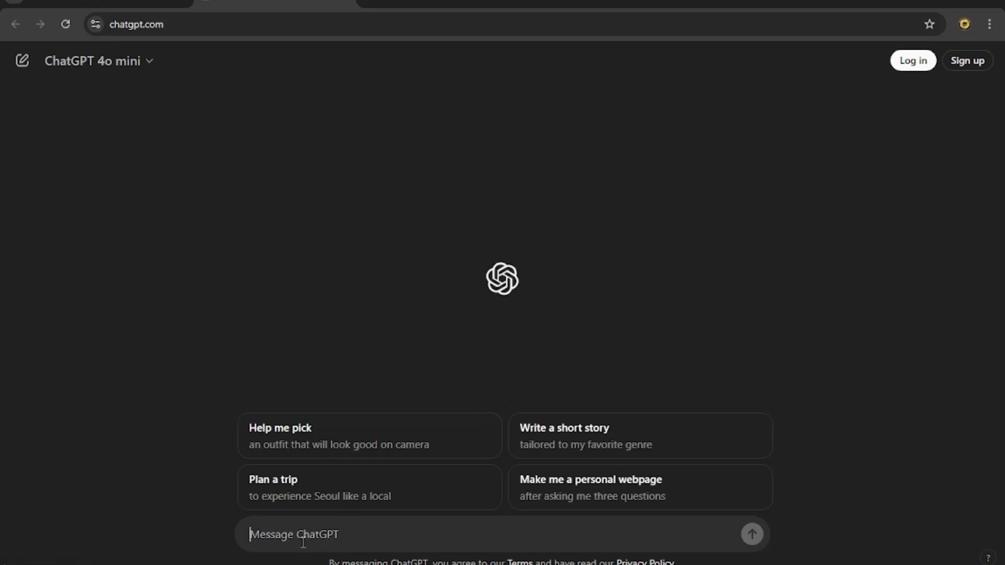
Ask ChatGPT for "EMPLOYEE NAMES 50 LIST".
type("EMPLO")
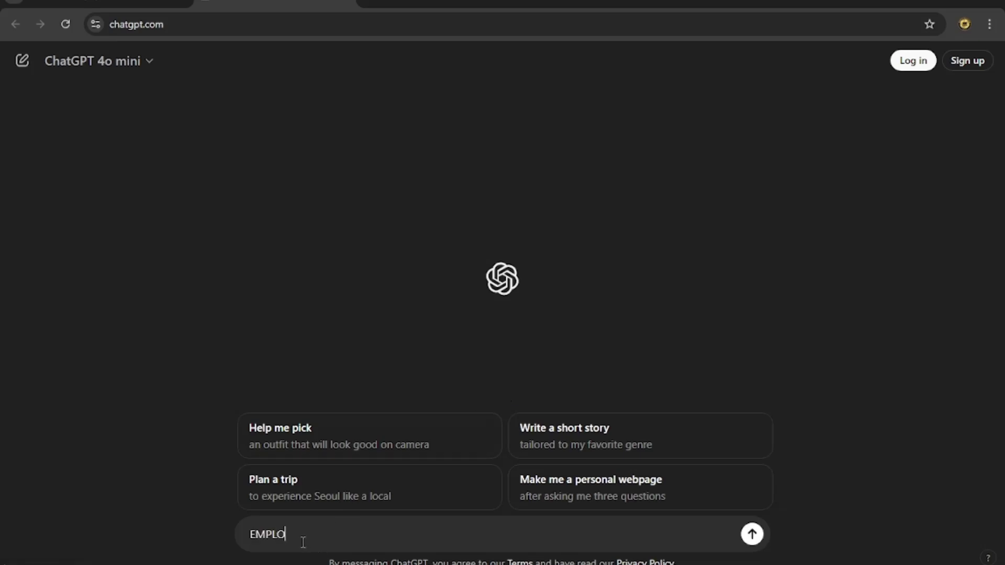
type("YEE NAMES 50 LIST")
key("Return")
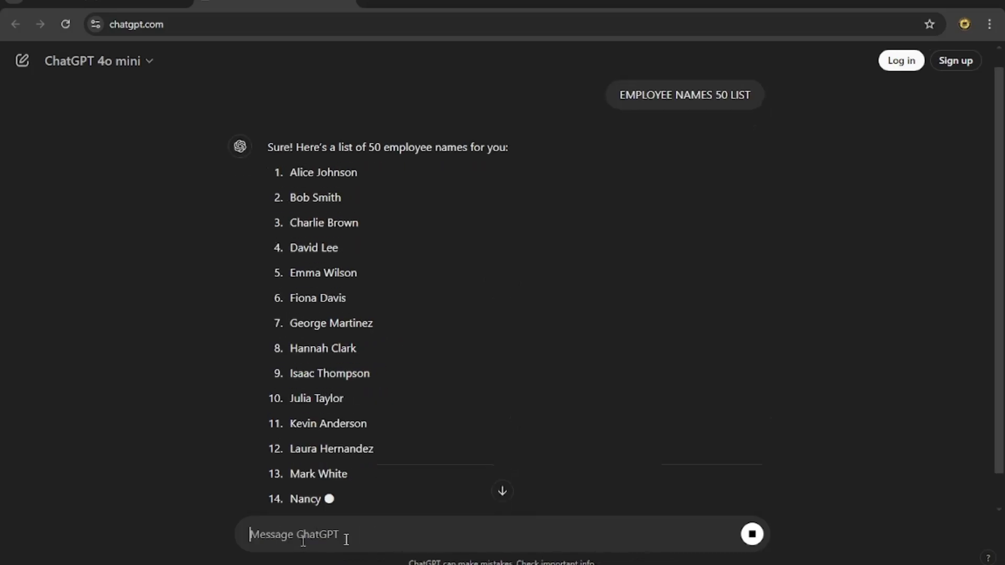
Copy the full list of 50 employee names from the ChatGPT reply.
scroll(314, 476, "down", 8)
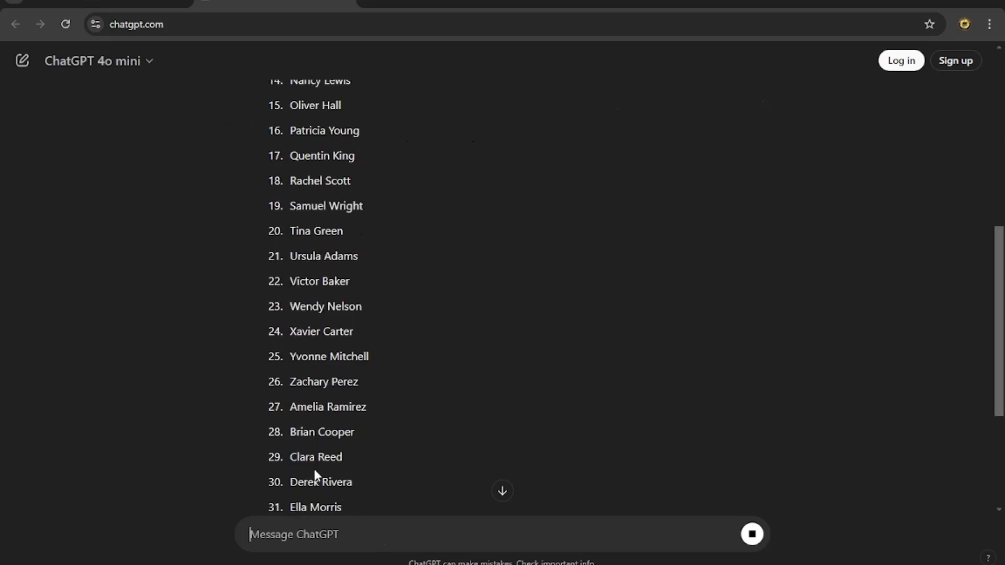
scroll(314, 467, "up", 9)
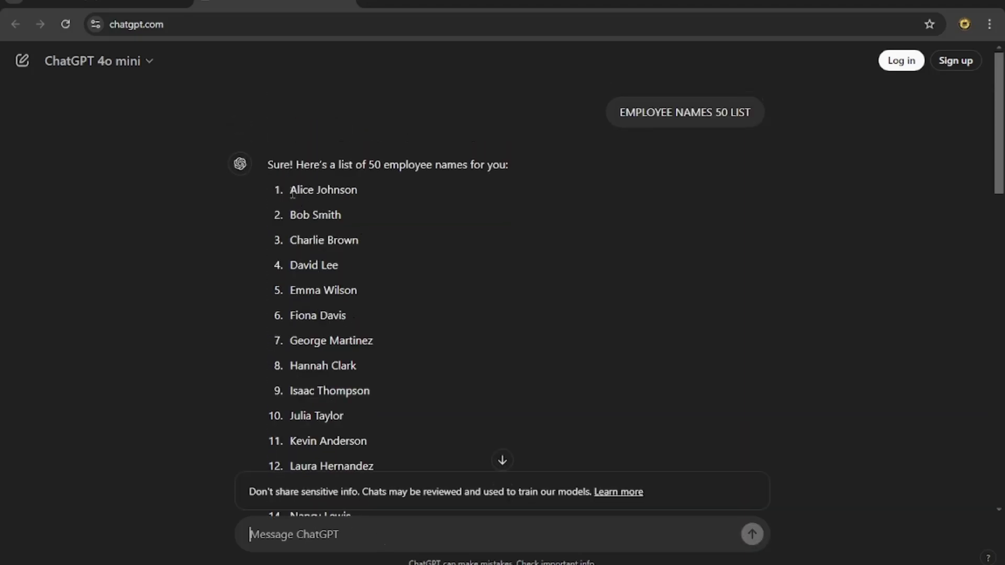
left_click_drag(291, 194, 417, 376)
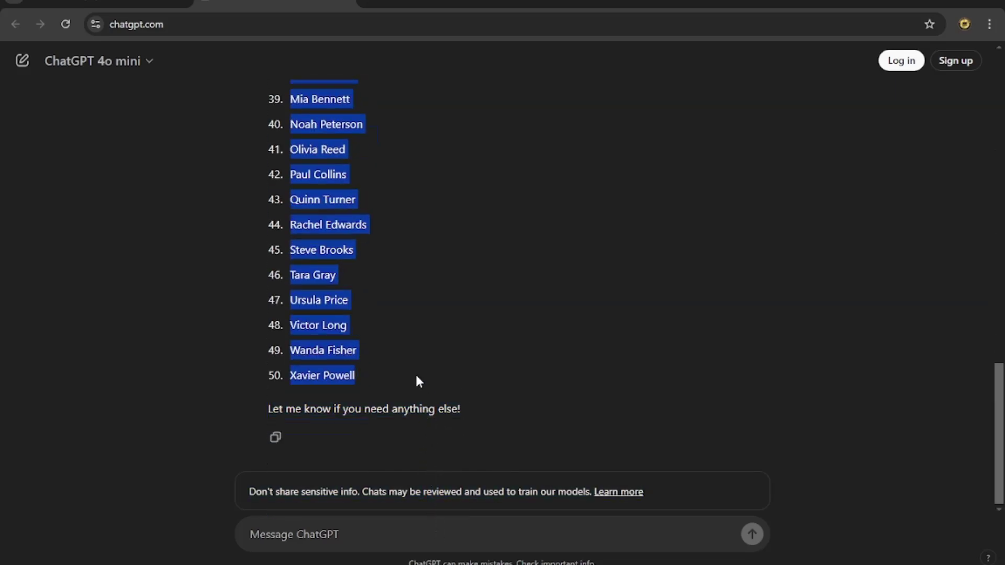
right_click(302, 291)
left_click(320, 305)
Switch back to Excel and paste the copied names into the EMP _NAME column starting at A2.
key("alt+Tab")
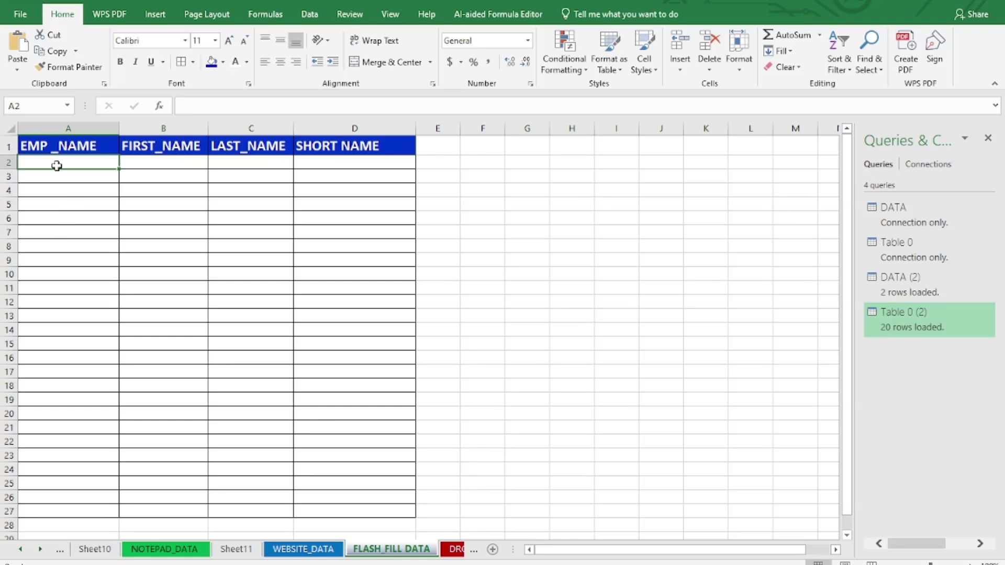
key("ctrl+v")
scroll(83, 309, "down", 9)
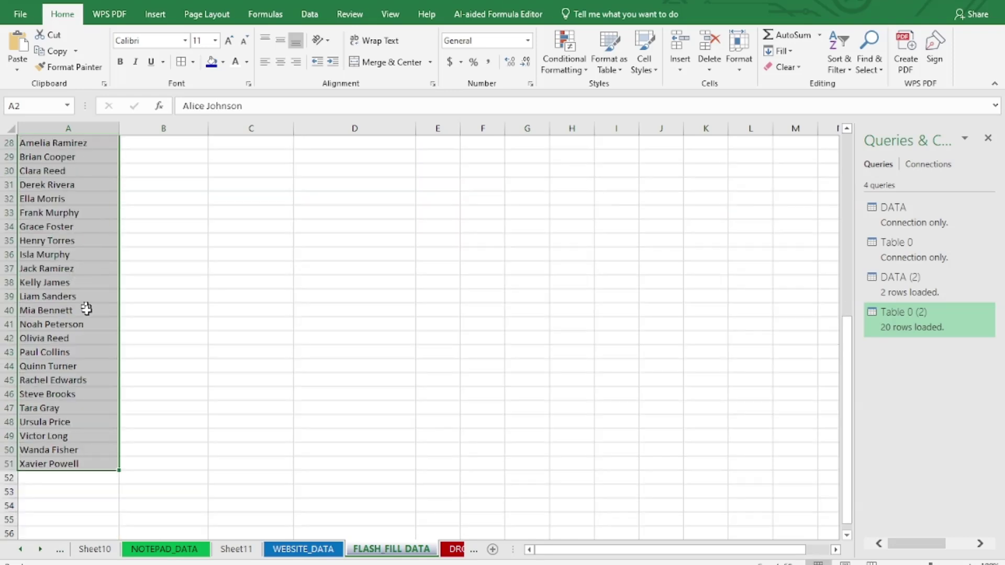
scroll(85, 335, "down", 8)
scroll(140, 386, "up", 8)
scroll(147, 404, "up", 3)
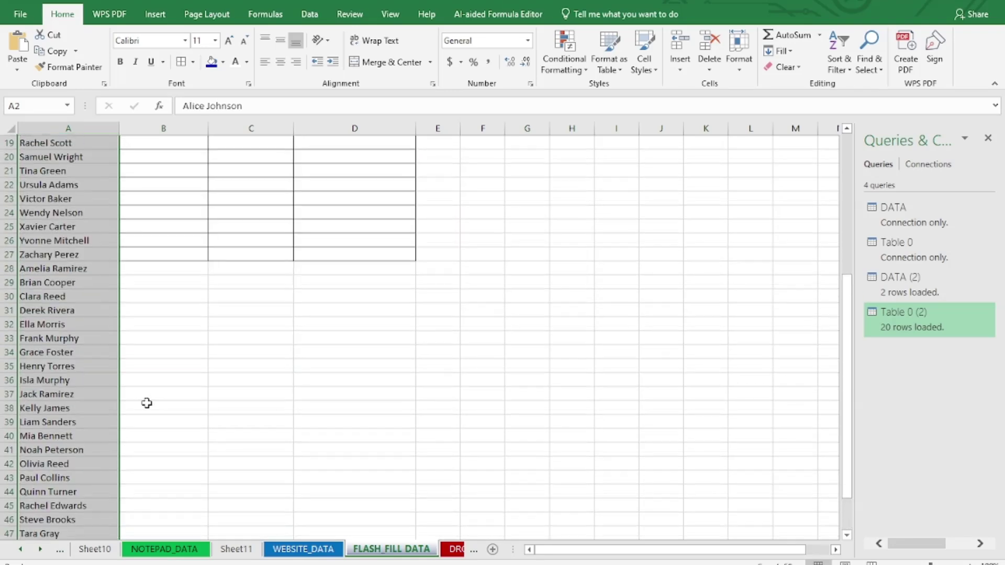
scroll(146, 403, "up", 6)
Widen the FIRST_NAME column slightly and enter the first employee's first name in B2.
left_click(164, 165)
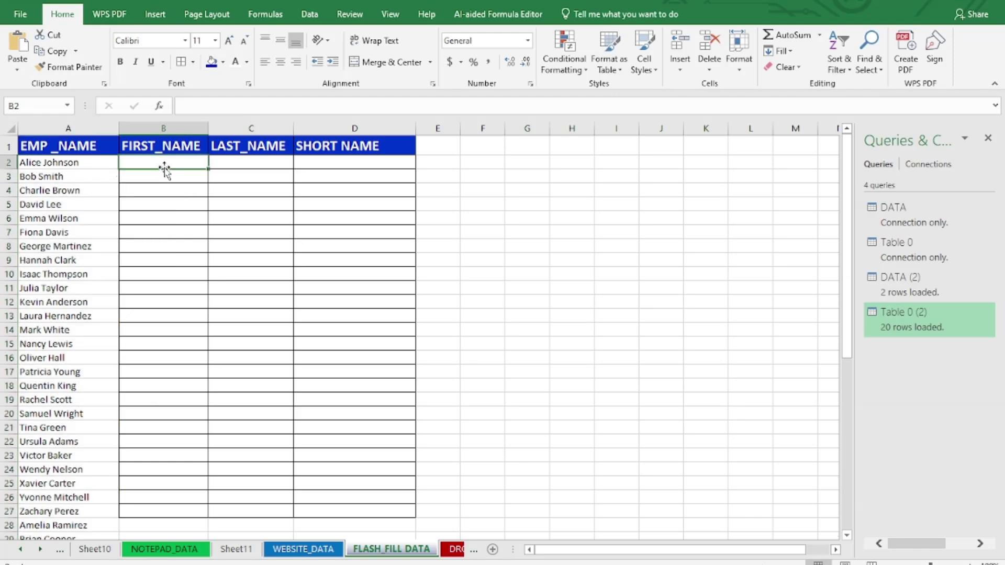
left_click_drag(208, 129, 228, 132)
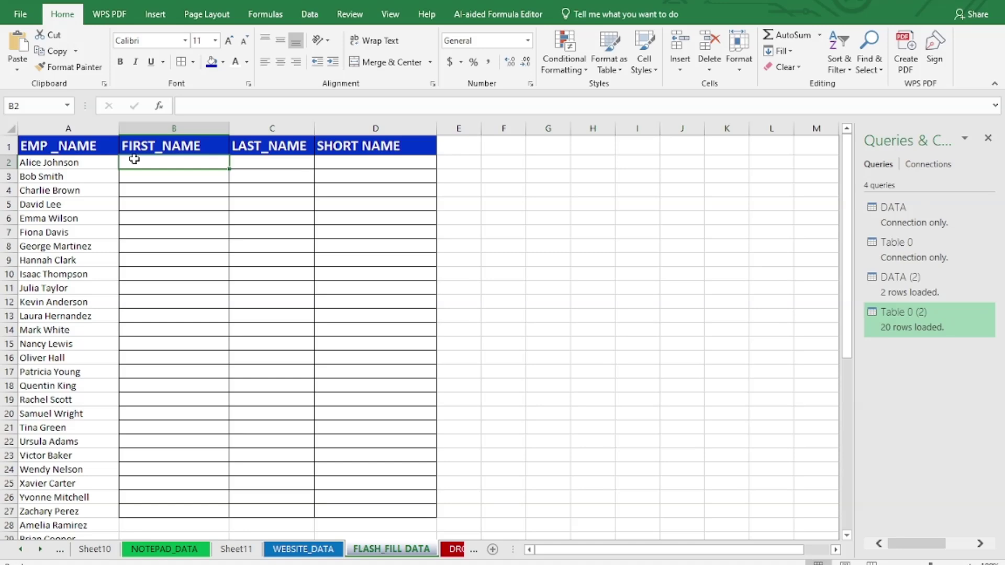
key("F2")
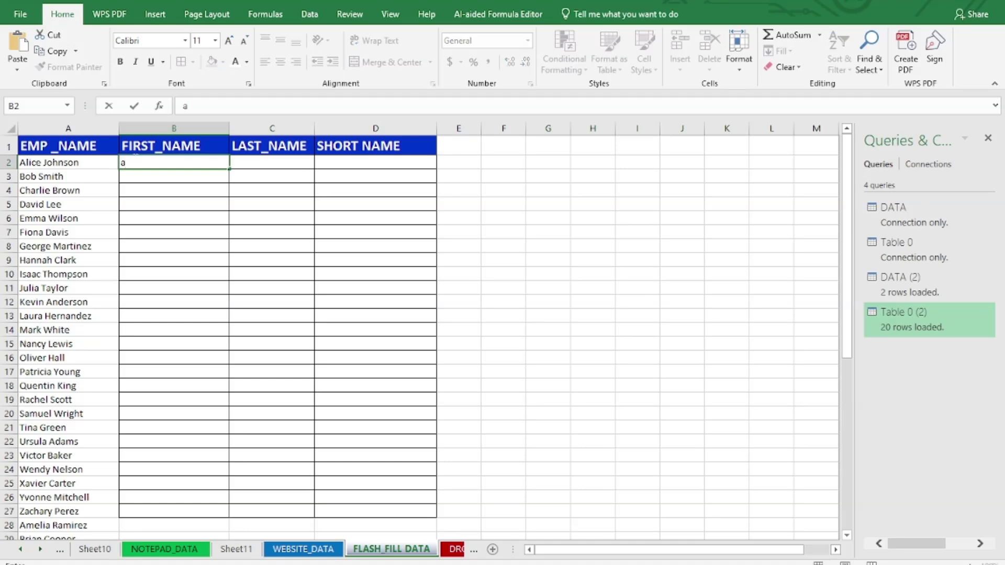
type("Alice")
key("Return")
left_click(181, 162)
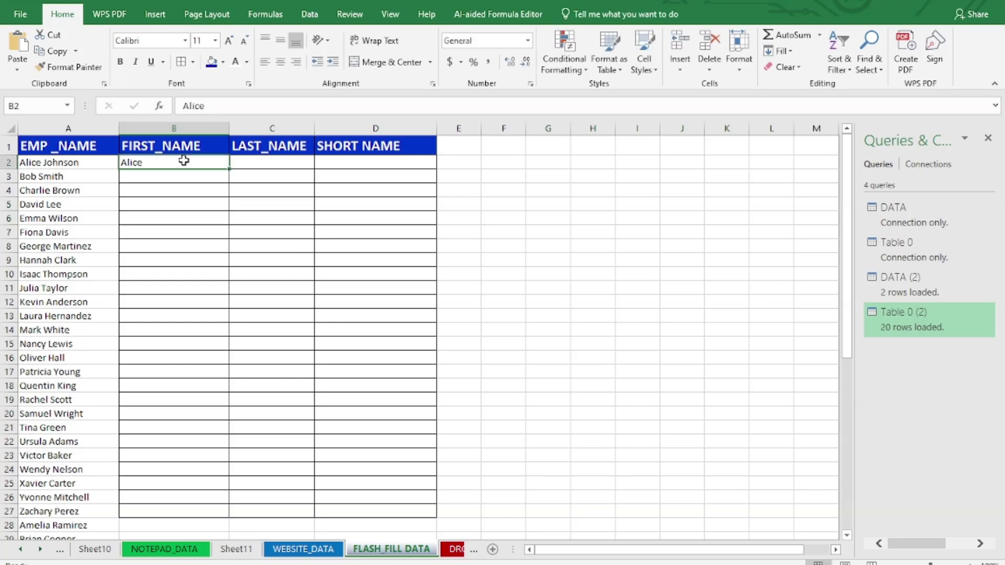
key("ctrl+shift+Down")
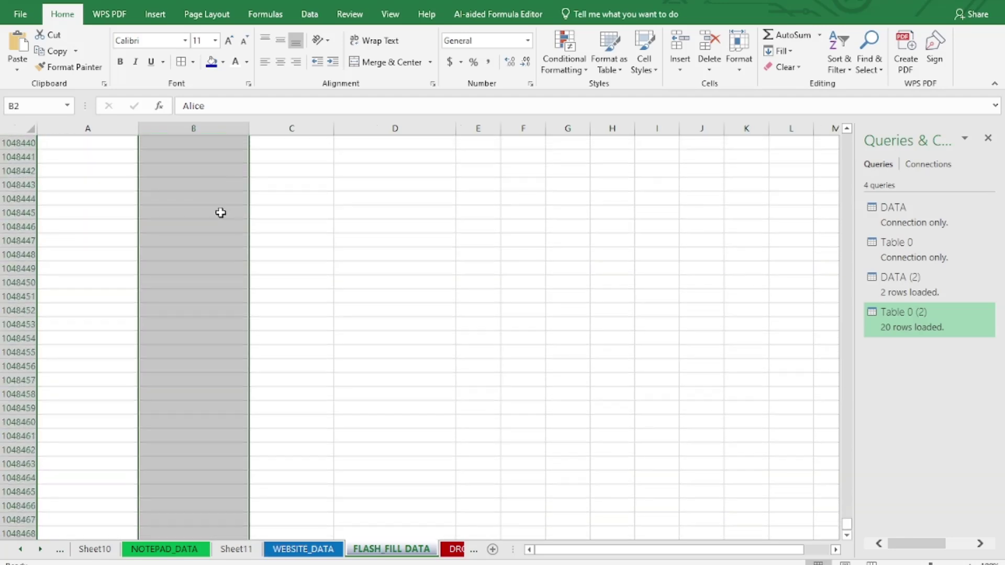
scroll(222, 213, "up", 20)
left_click_drag(848, 526, 815, 148)
scroll(814, 148, "up", 9)
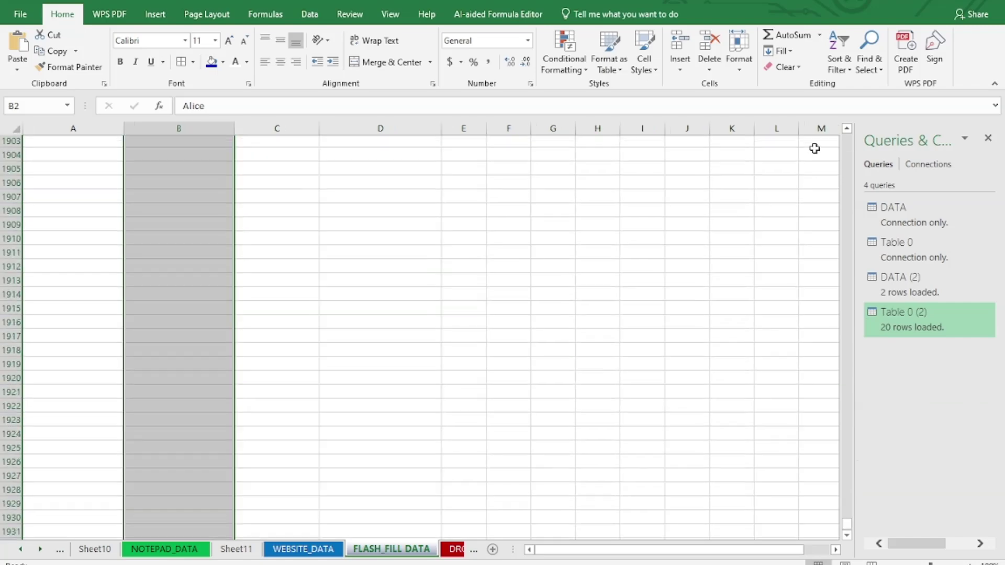
key("ctrl+Up")
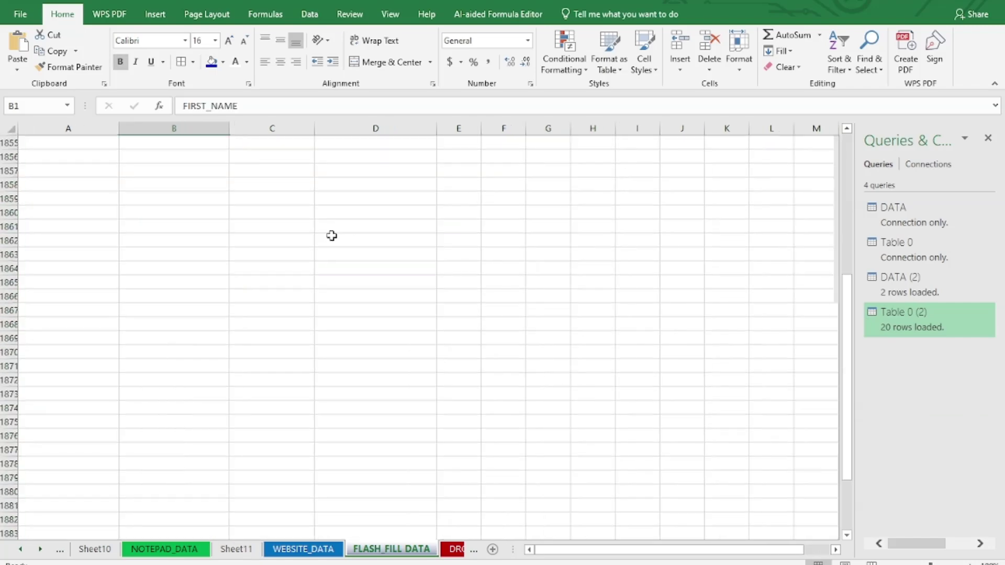
Flash Fill the first names in B2:B27 from the example in B2.
left_click(206, 163)
left_click_drag(204, 165, 203, 511)
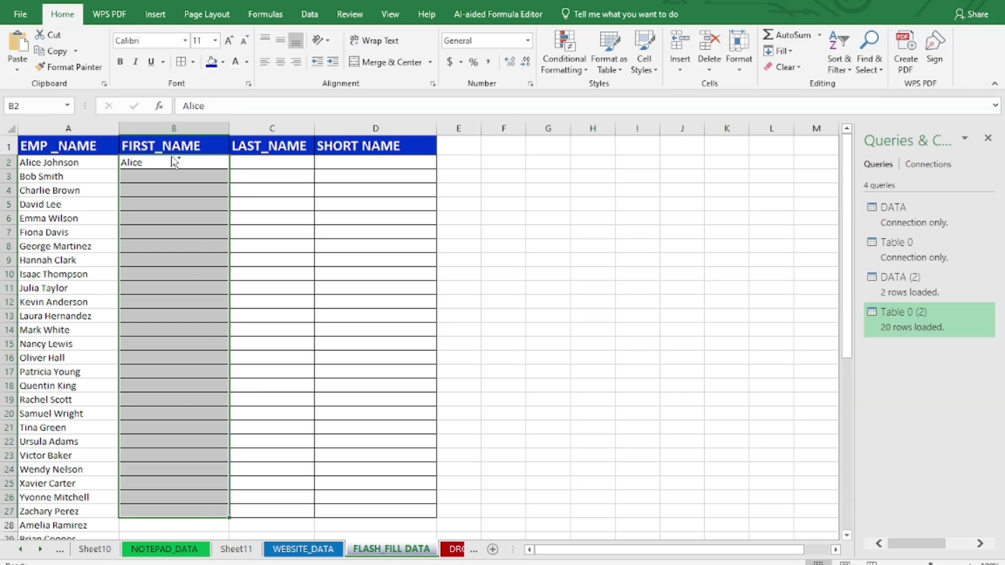
key("ctrl+e")
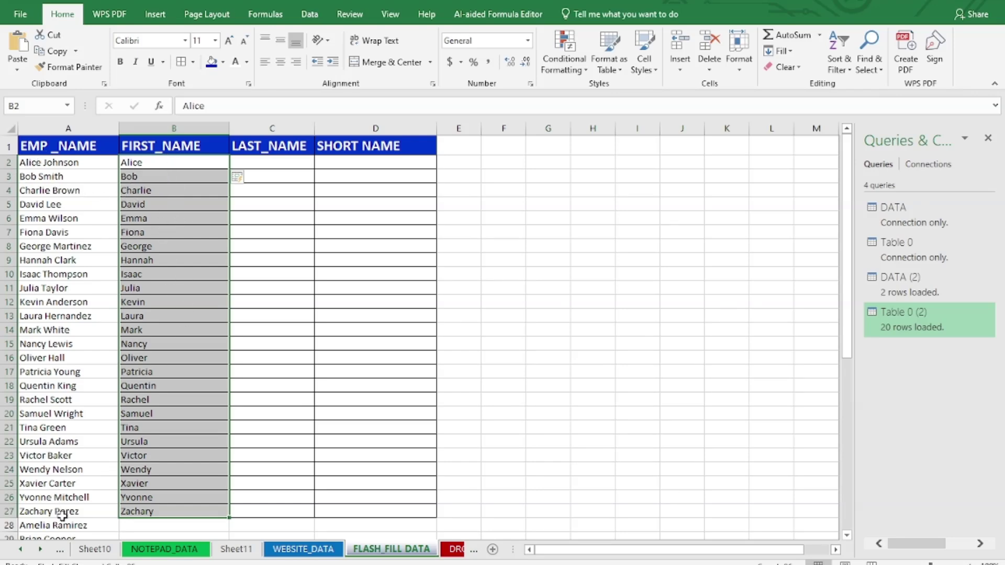
Widen the LAST_NAME column slightly and enter the first employee's last name in lowercase in C2.
left_click(285, 163)
left_click_drag(314, 124, 326, 125)
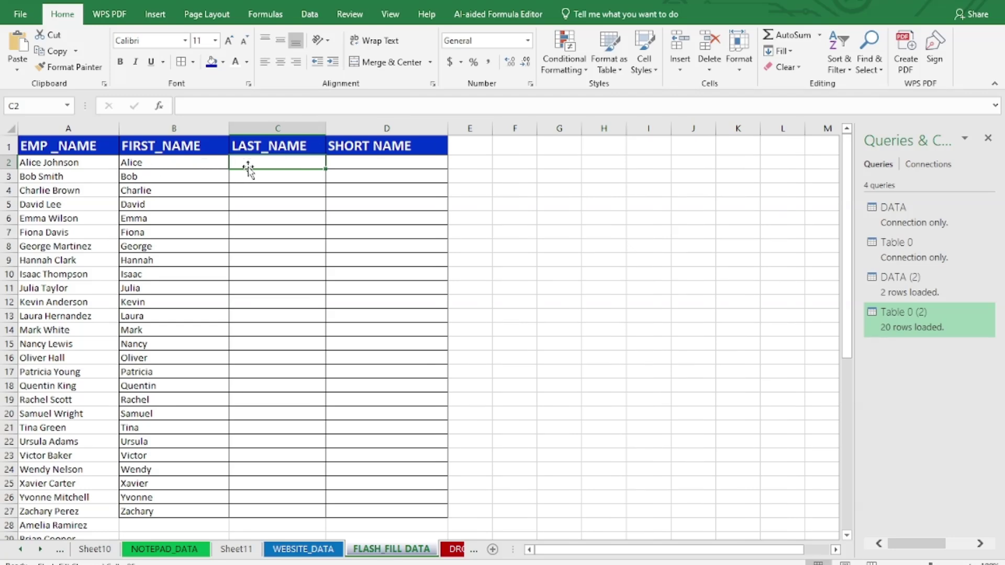
type("J")
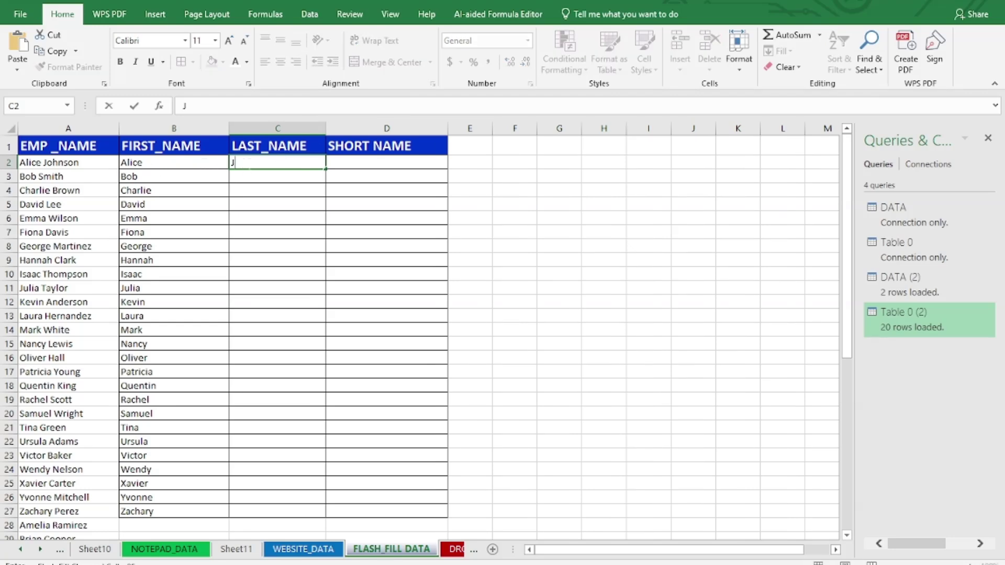
type("=j")
key("BackSpace")
key("BackSpace")
key("BackSpace")
type("johnson")
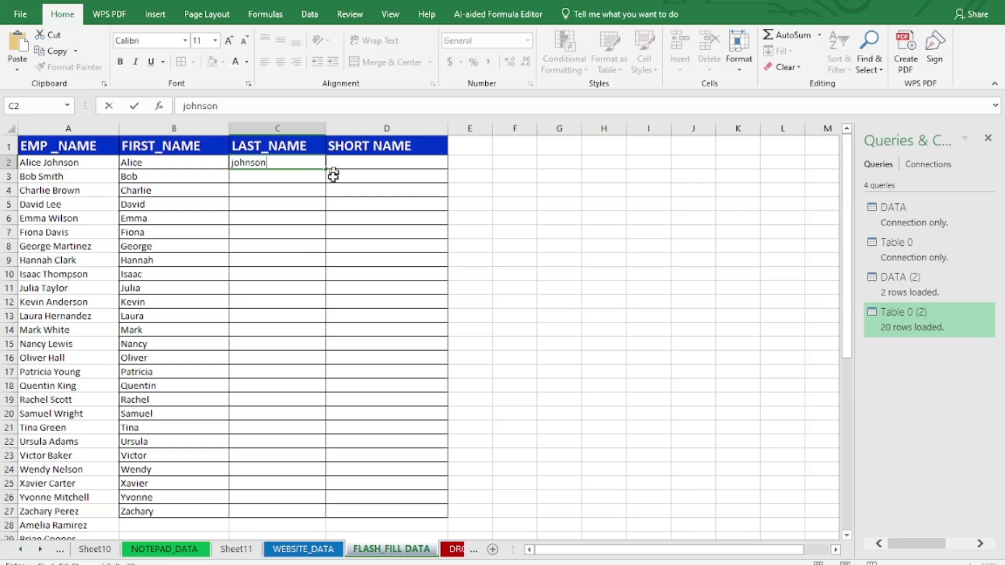
left_click(330, 198)
Flash Fill the last names in C2:C27 from the lowercase example in C2.
left_click_drag(299, 162, 267, 511)
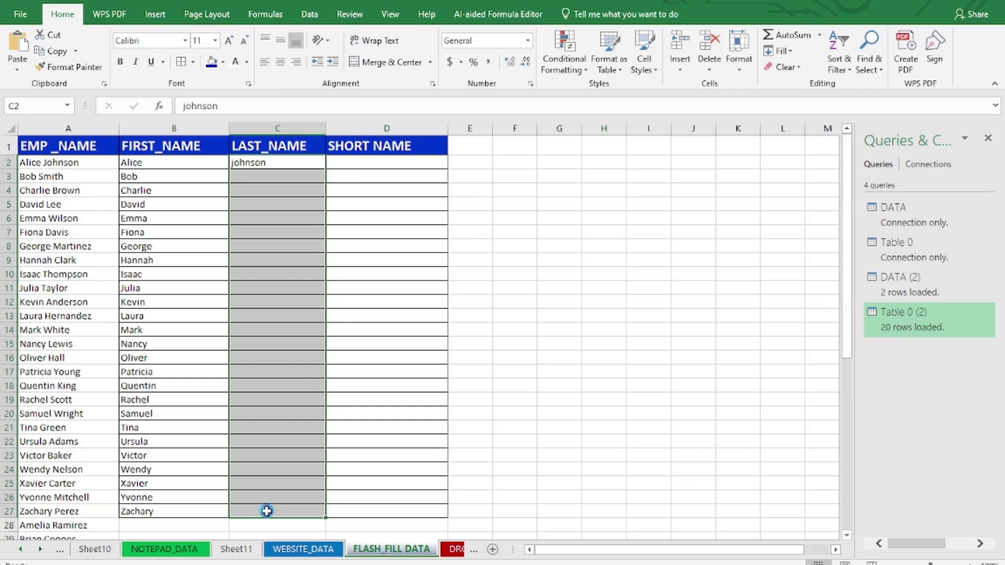
key("ctrl+e")
left_click(648, 344)
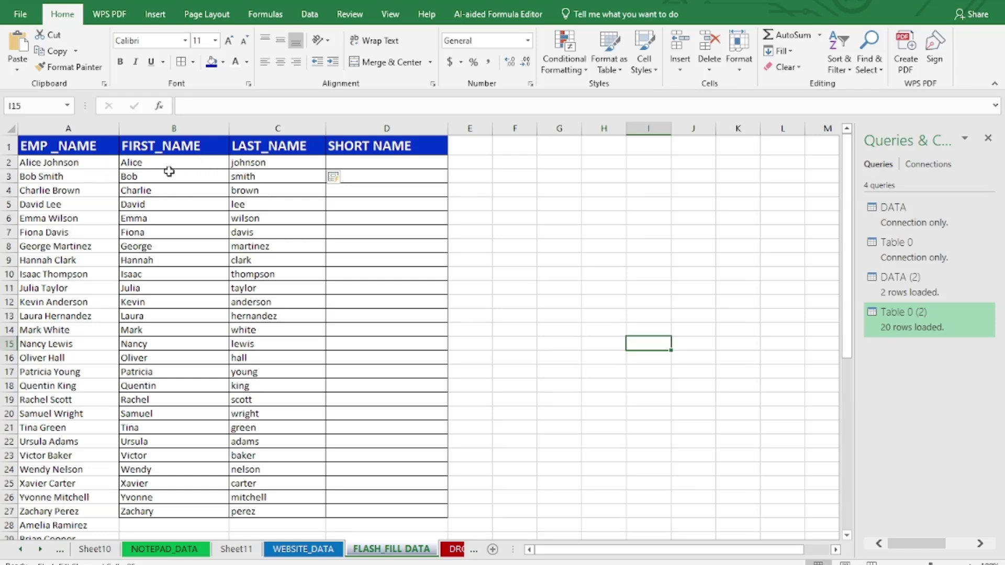
Enter the first employee's short name in D2 as "Mr.", the first initial with a period, a space and the lowercase last name.
left_click(396, 165)
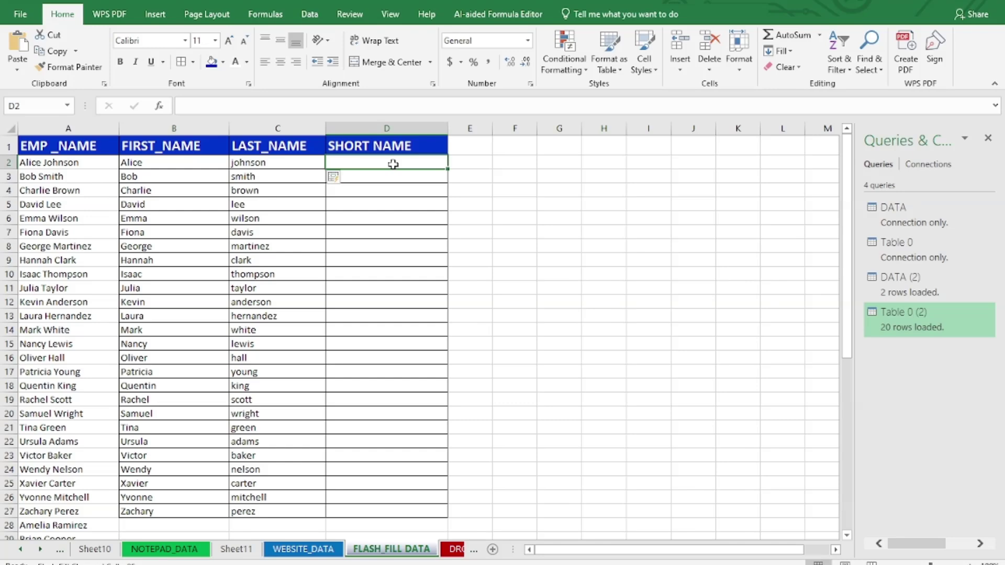
type("A")
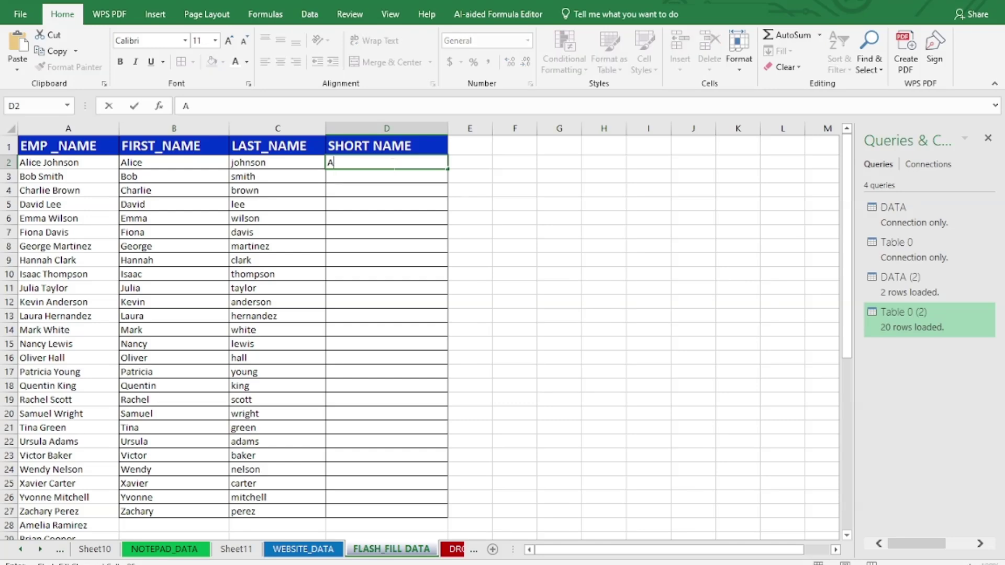
type("l")
key("BackSpace")
key("BackSpace")
key("BackSpace")
type("Mr a")
key("BackSpace")
type("A. johnson")
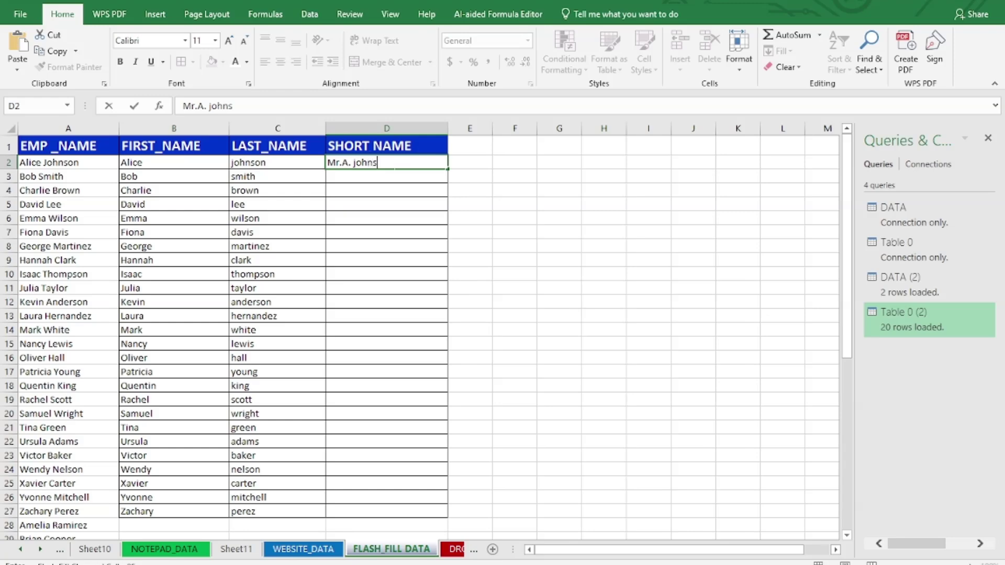
left_click(545, 205)
Flash Fill the short names in D2:D27 from the example in D2.
left_click_drag(409, 167, 401, 509)
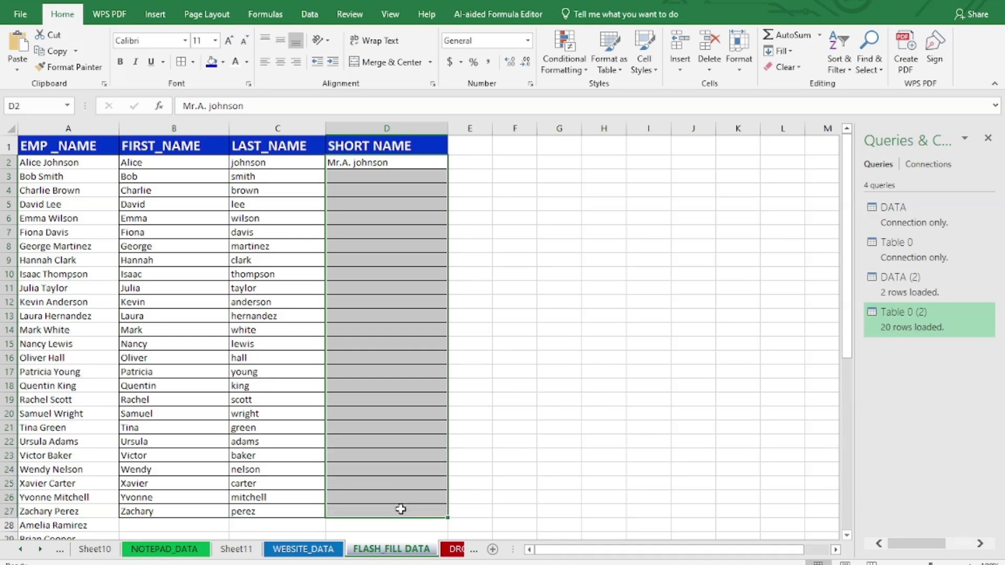
key("ctrl+e")
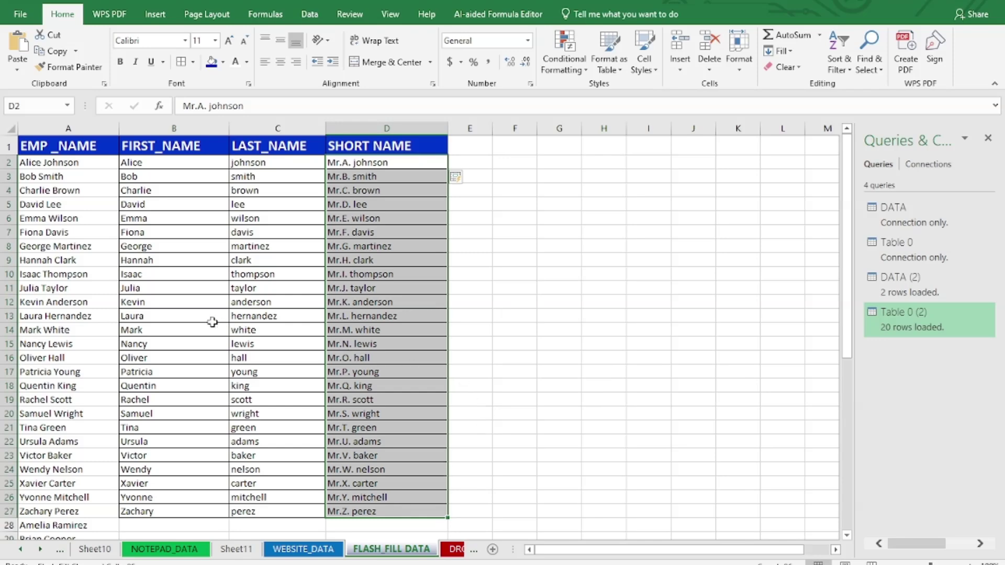
left_click(209, 320)
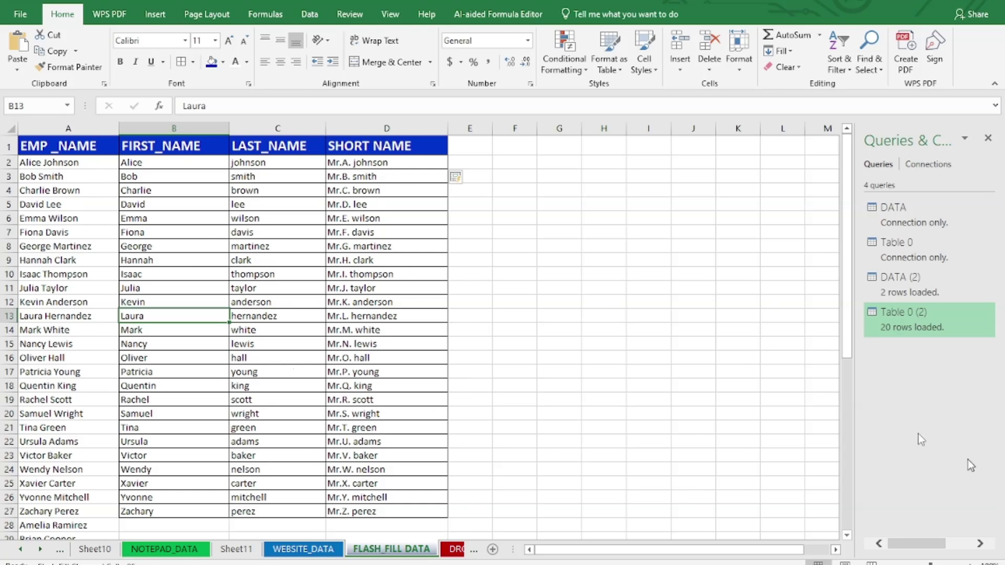
left_click(528, 273)
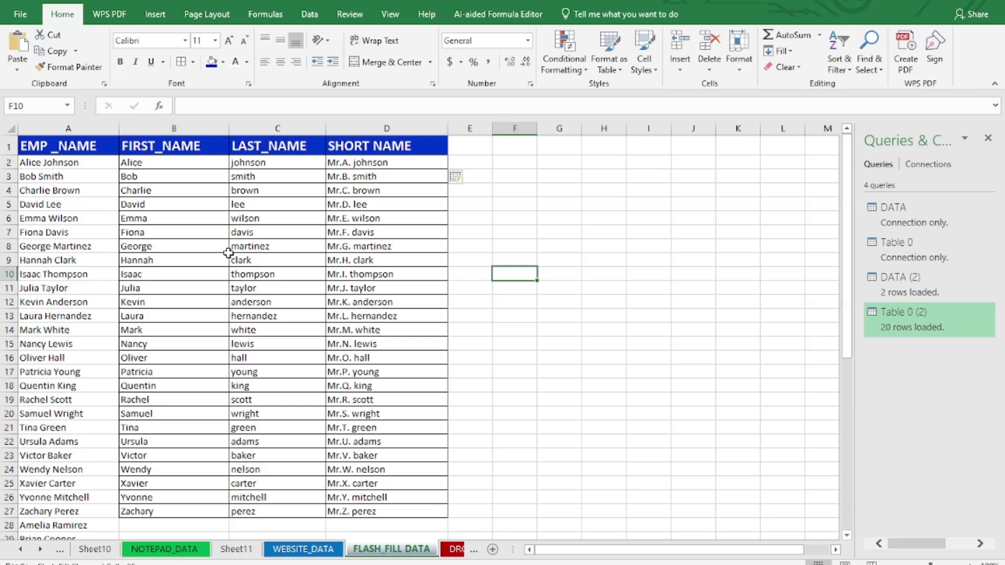
left_click(525, 217)
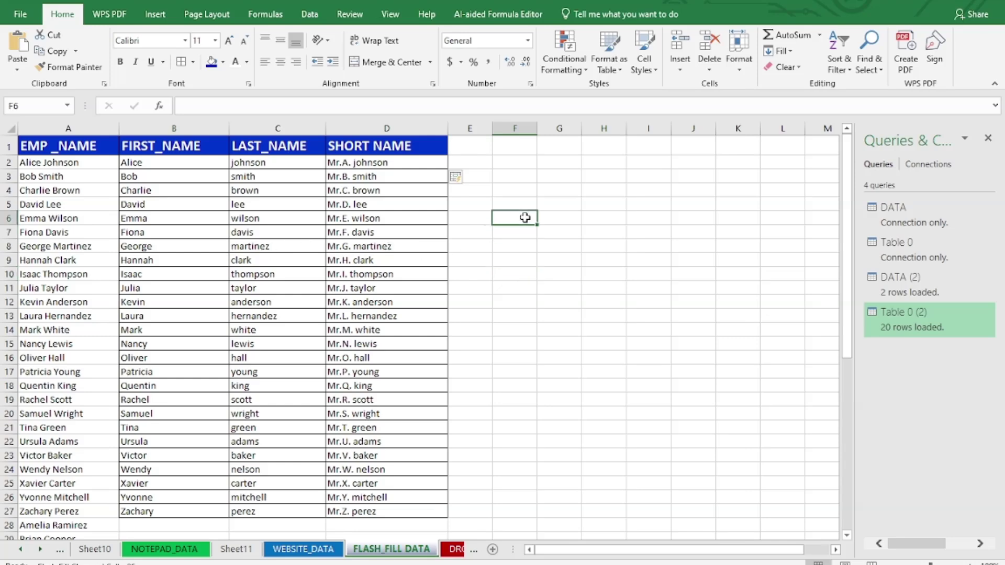
left_click(526, 258)
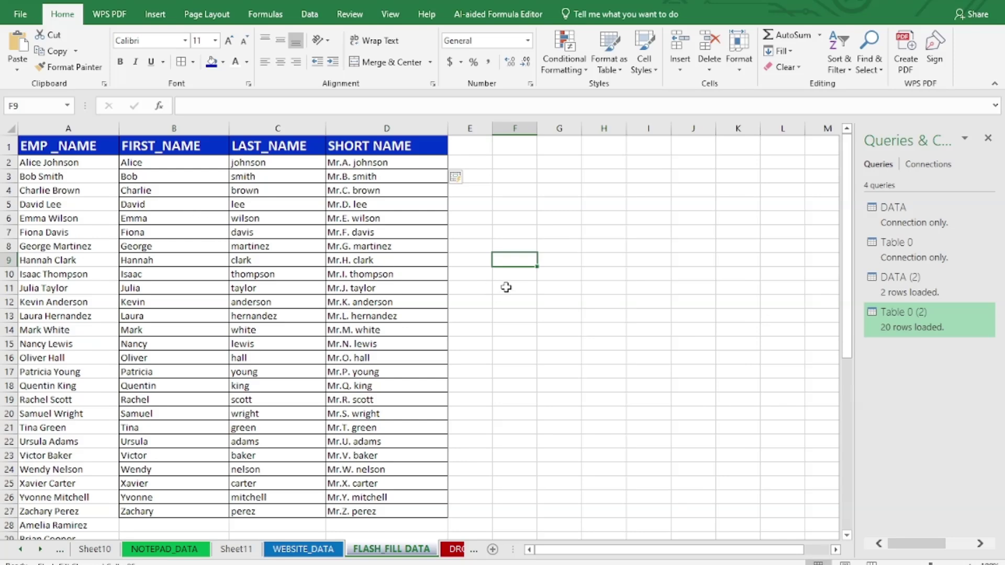
left_click(209, 232)
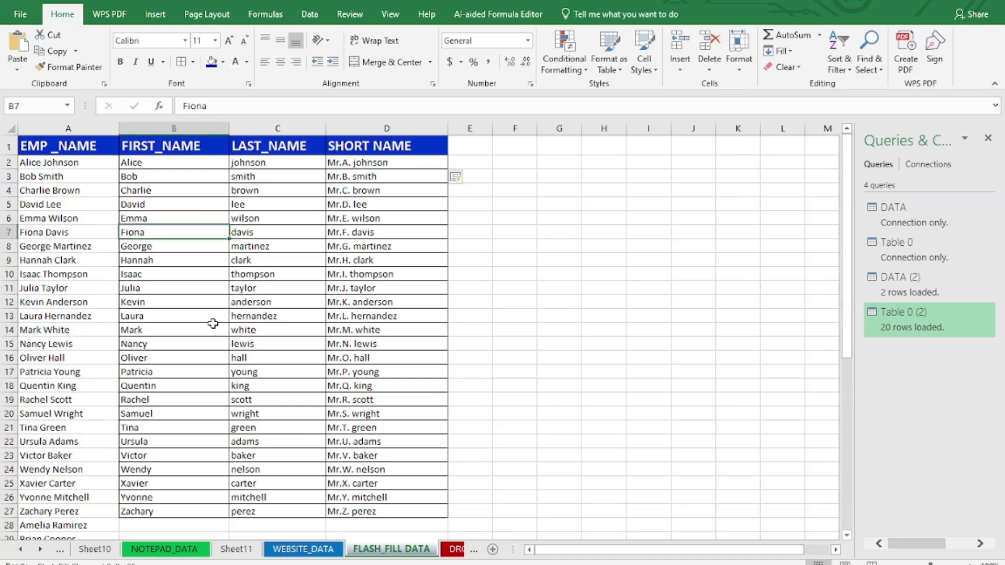
left_click(514, 234)
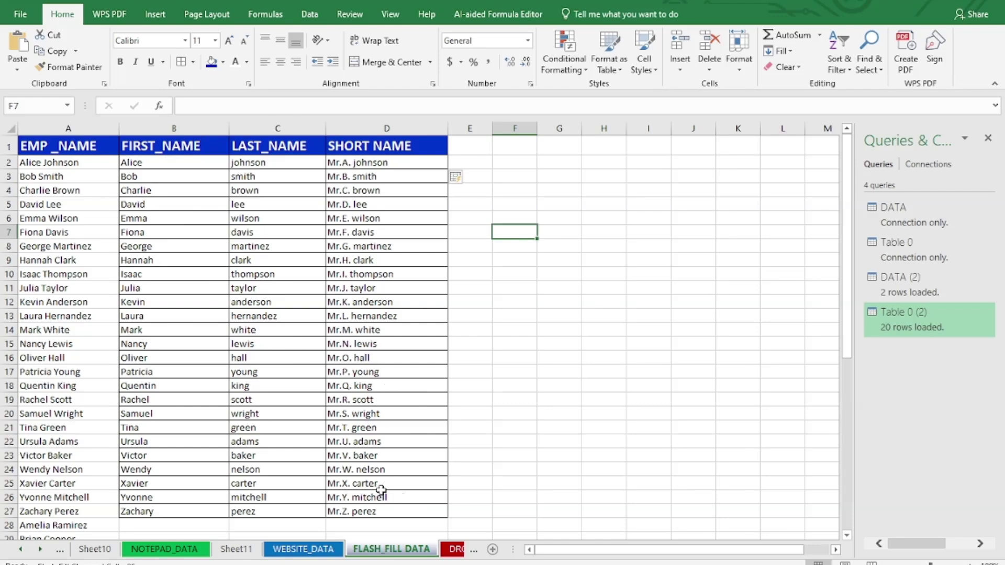
left_click(497, 373)
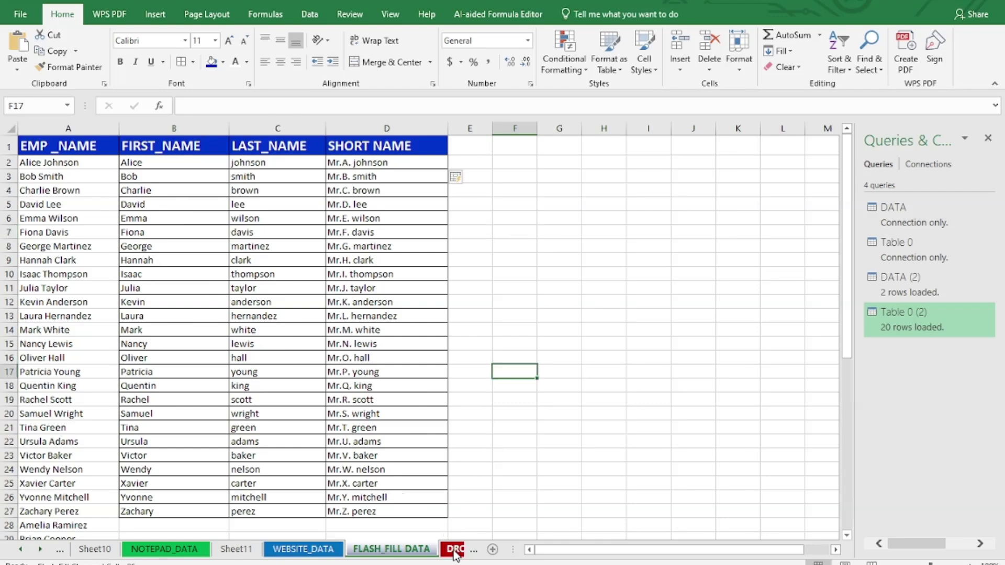
Open the DROP DOWN DATA sheet and select cell B2 in the PRODUCT column.
left_click(455, 550)
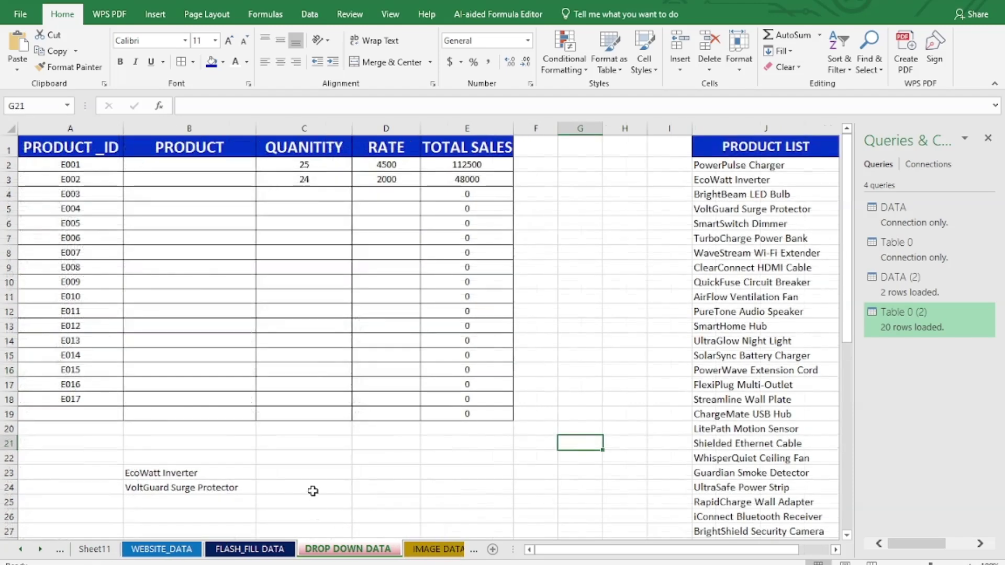
left_click(312, 459)
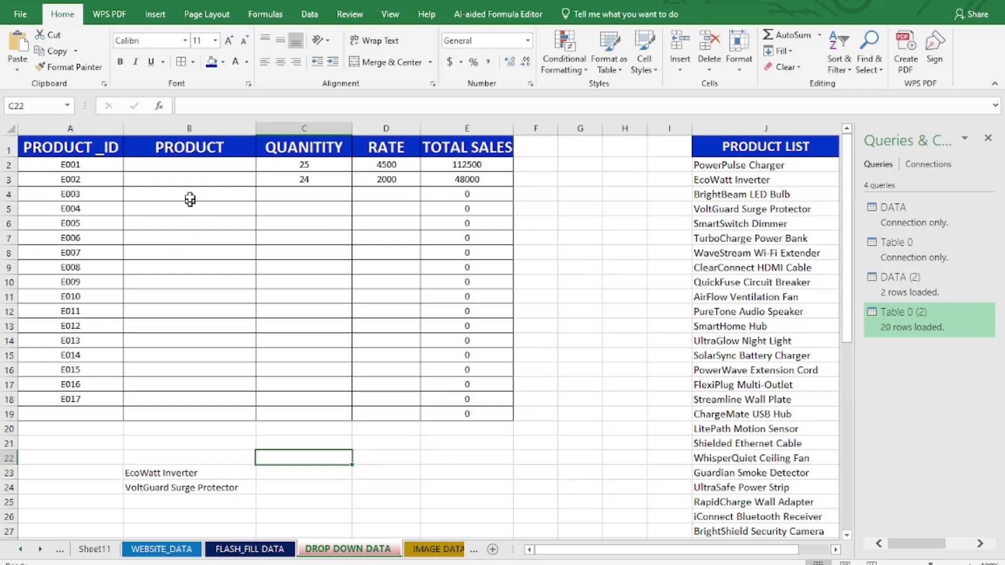
left_click(190, 164)
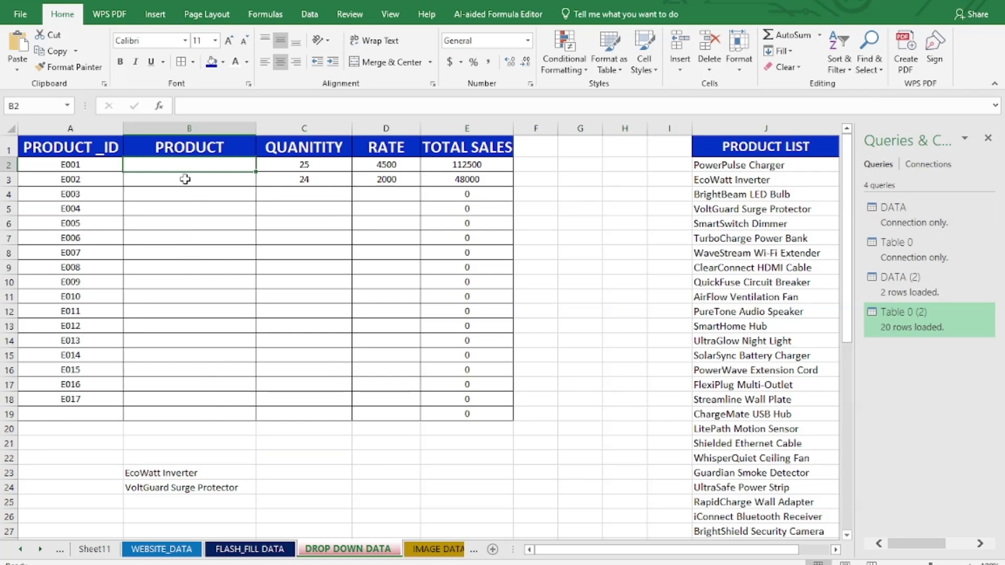
Clear the TOTAL SALES formulas from E2:E19.
left_click(308, 167)
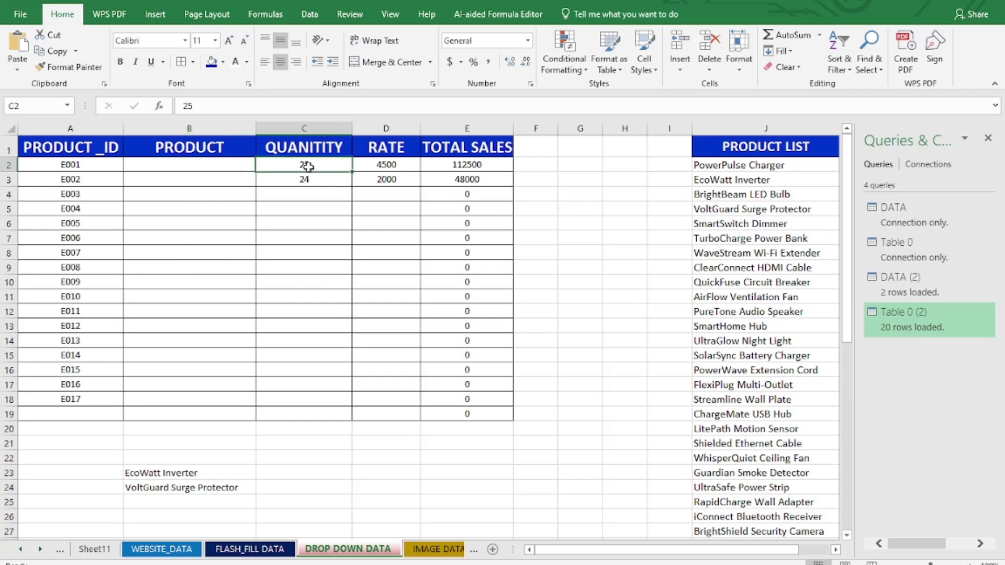
left_click(377, 162)
left_click(467, 163)
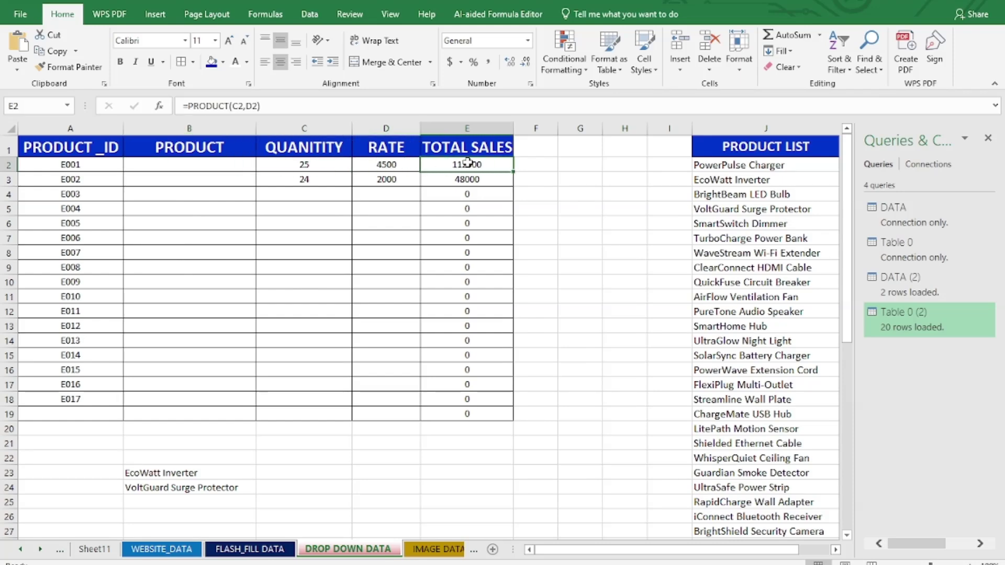
left_click_drag(467, 163, 475, 417)
key("Delete")
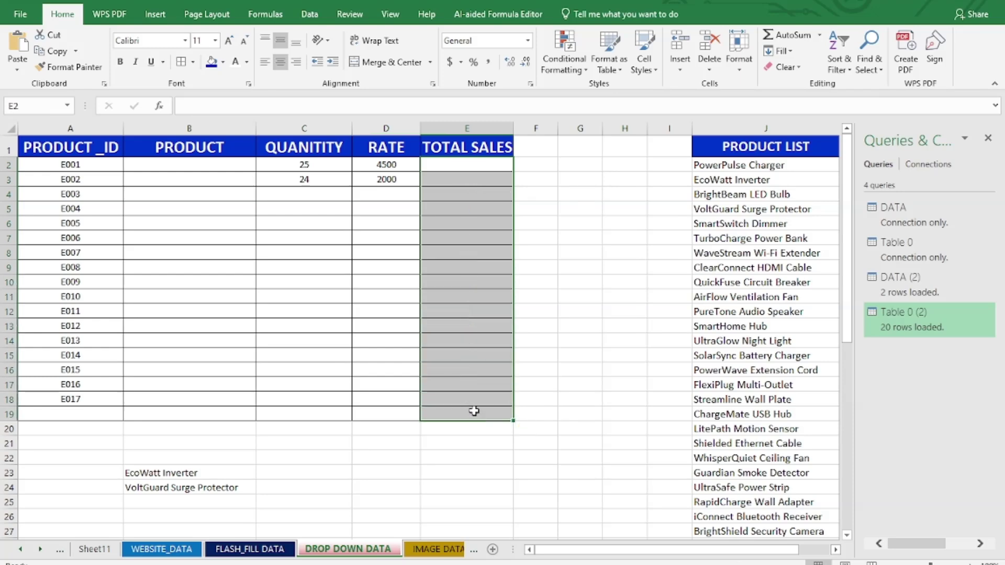
left_click(594, 266)
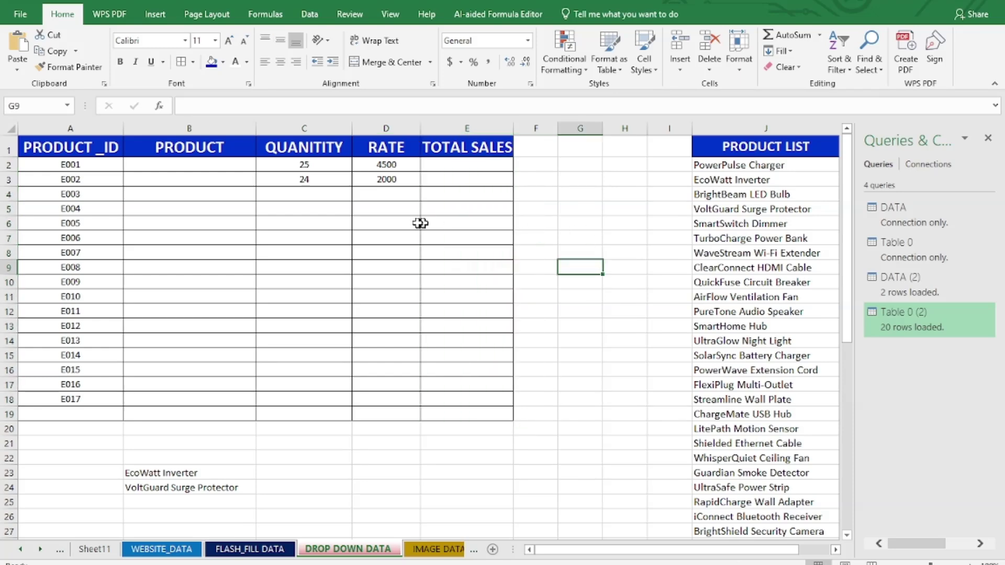
Copy WaveStream Wi-Fi Extender from the product list in column J into B2.
left_click(225, 167)
left_click(740, 256)
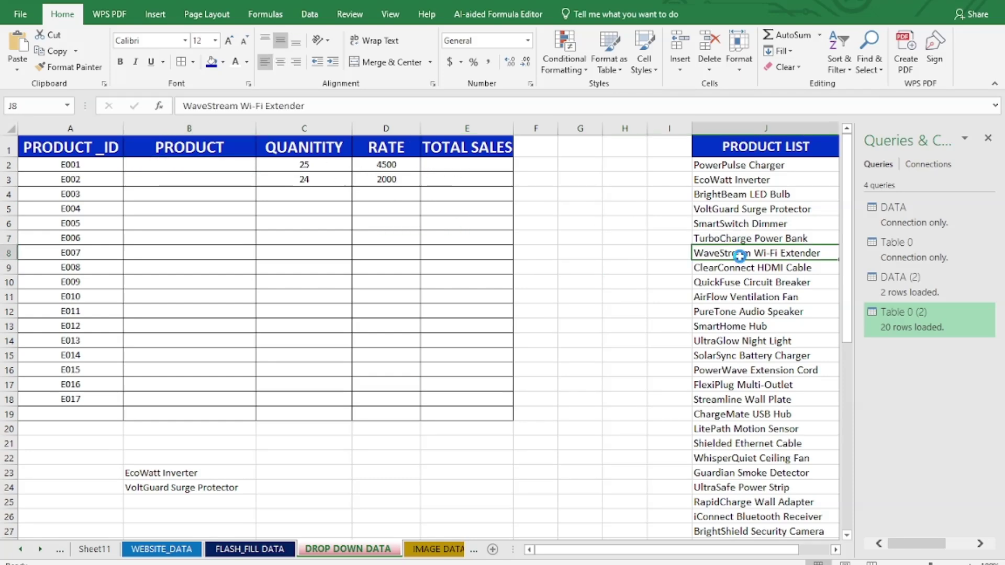
key("ctrl+c")
left_click(192, 155)
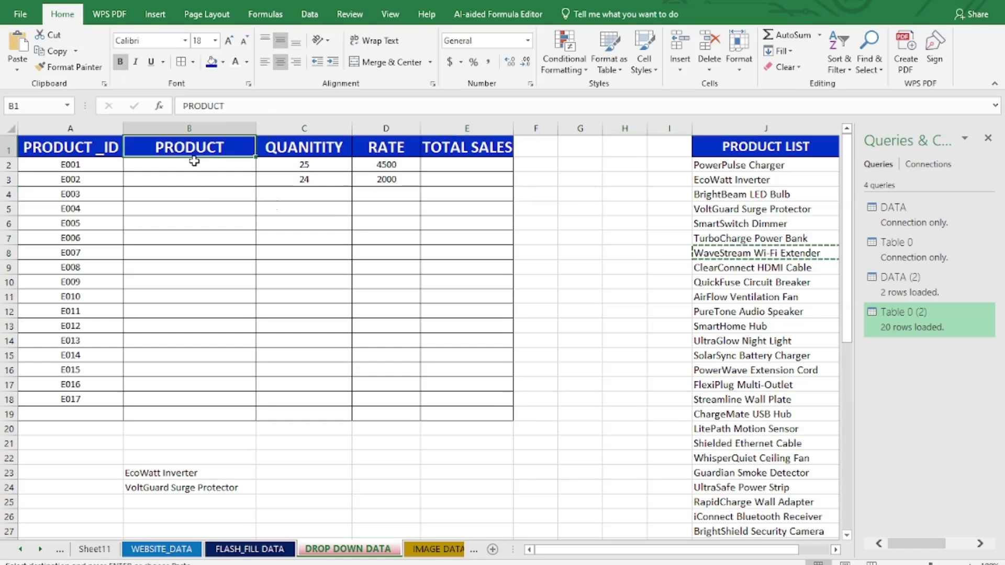
left_click(195, 162)
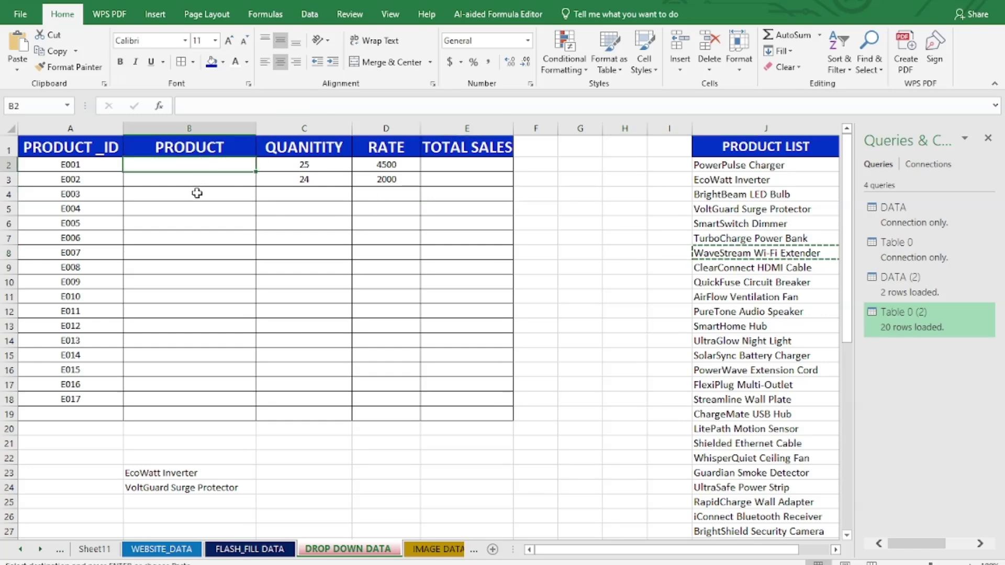
key("ctrl+v")
left_click(338, 165)
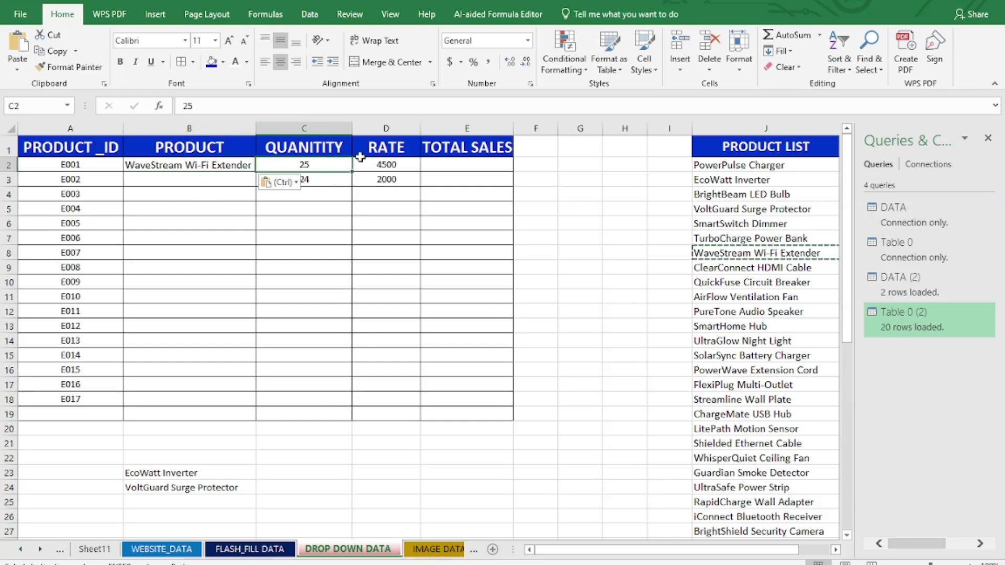
left_click(464, 166)
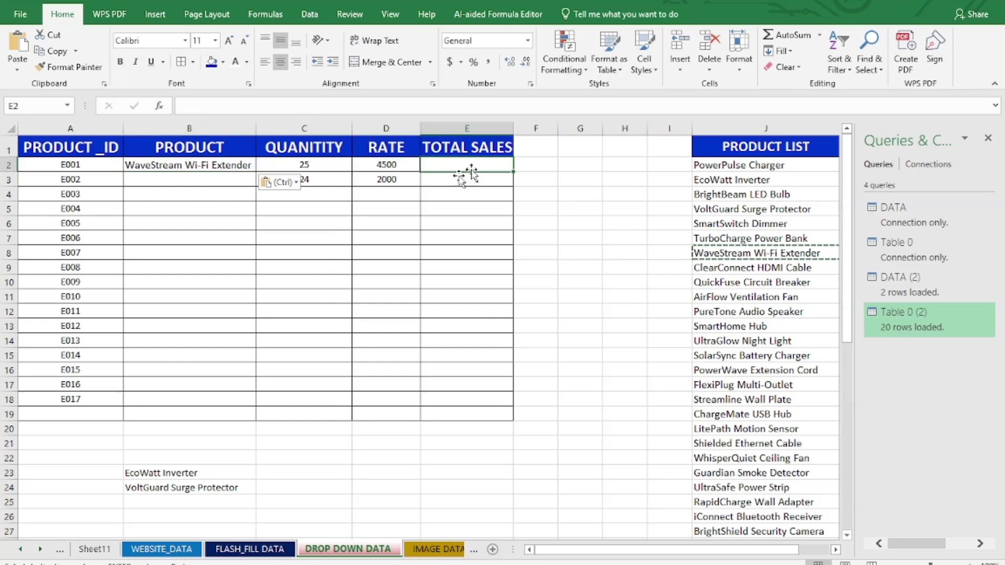
Clear the pasted product name from B2.
left_click(219, 167)
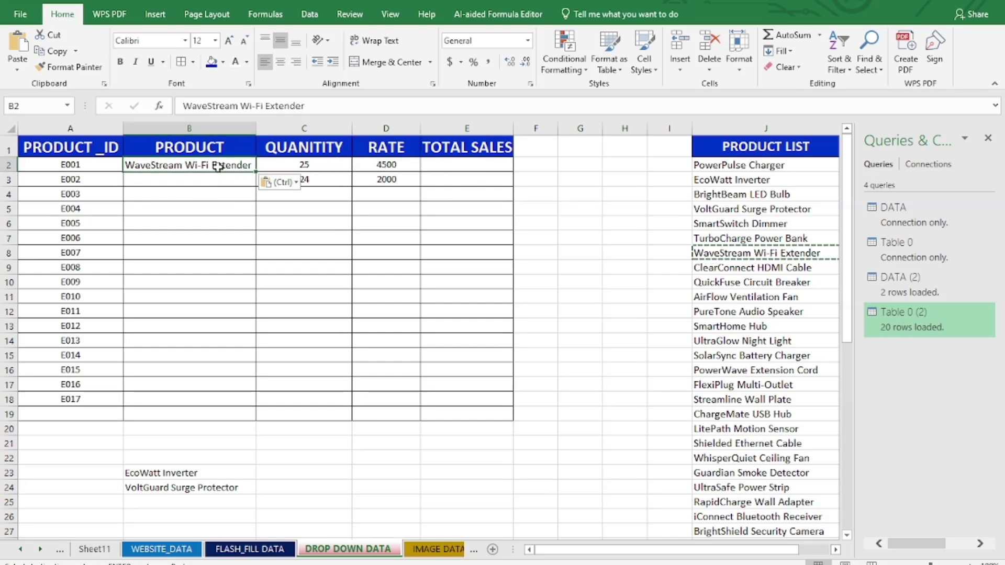
key("Delete")
left_click(569, 212)
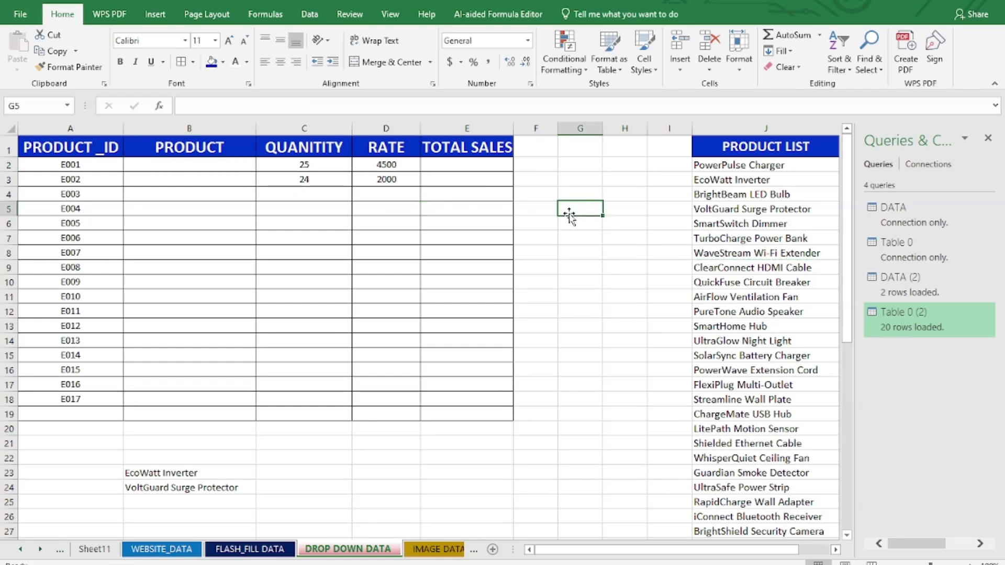
Add data validation to B2 that allows a List with the source =$J$2:$J$27.
left_click(229, 165)
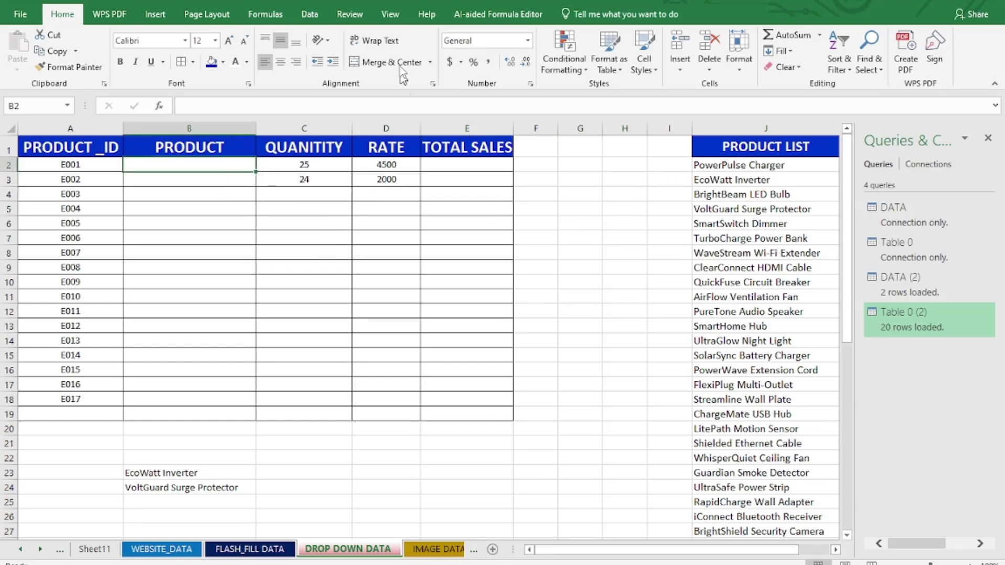
left_click(308, 17)
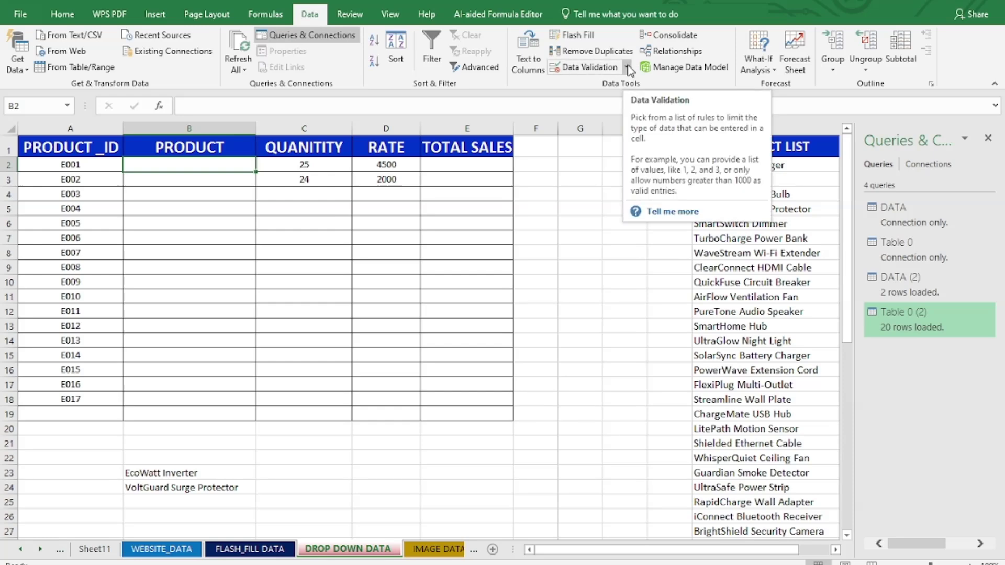
left_click(627, 67)
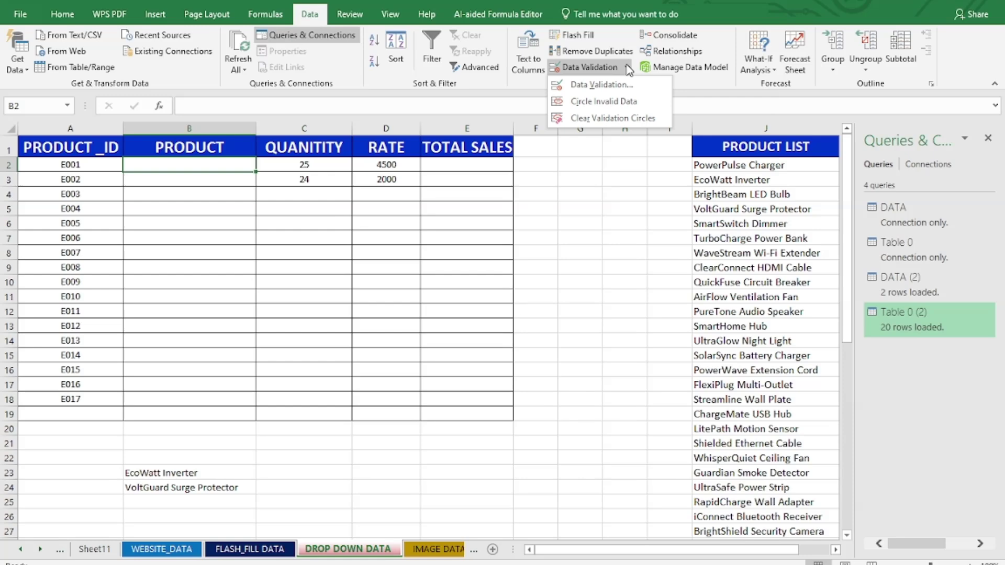
left_click(600, 83)
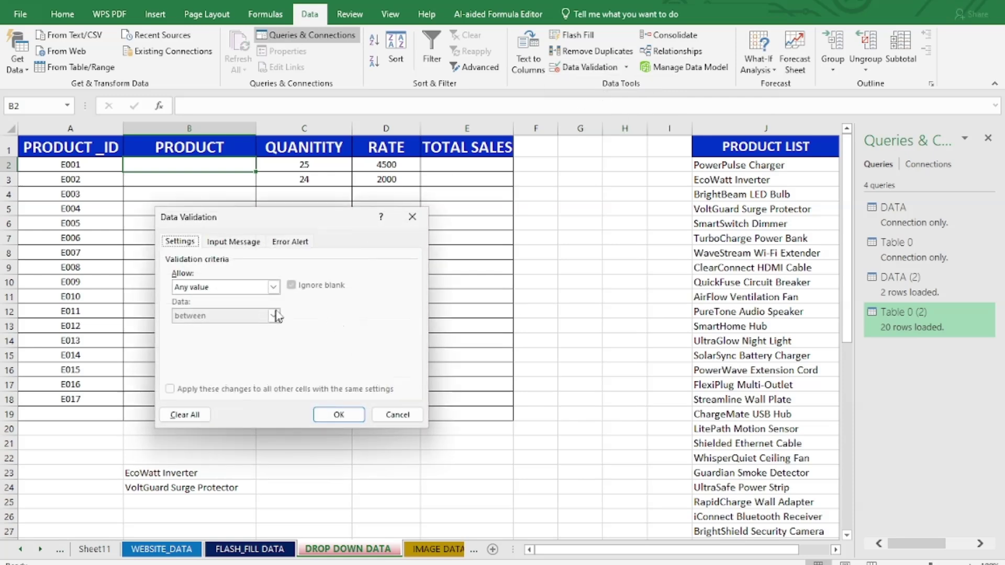
left_click(274, 287)
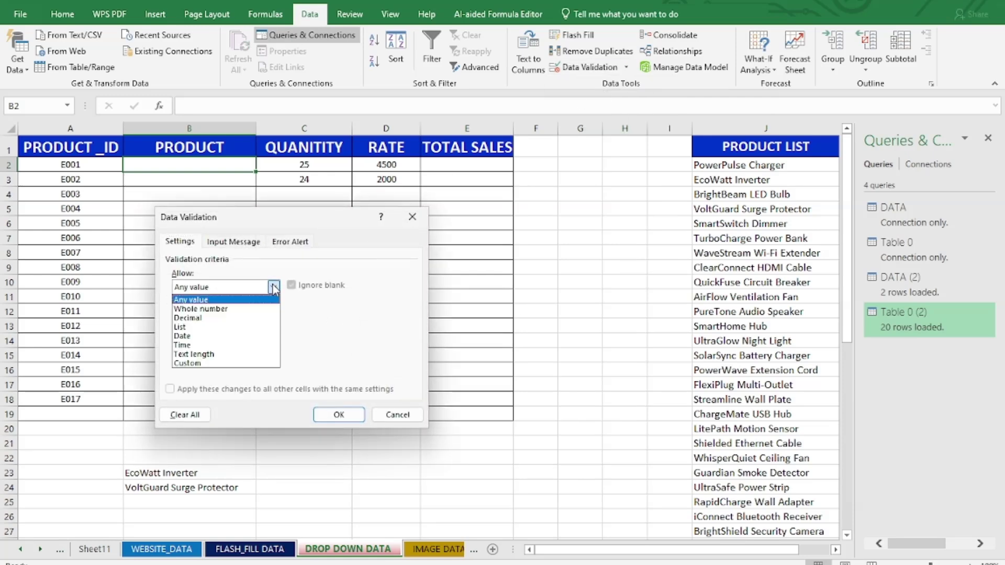
left_click(199, 327)
left_click(259, 344)
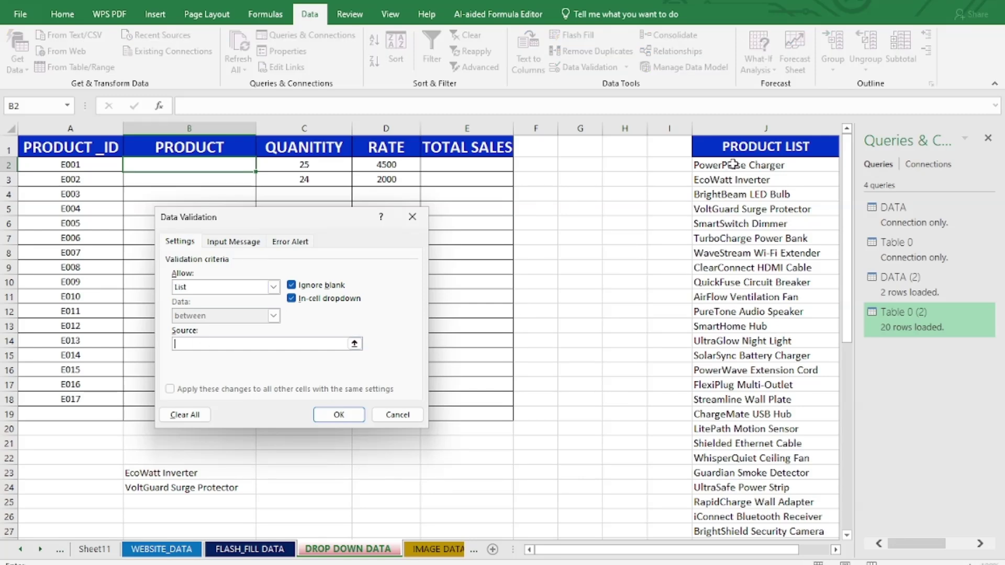
left_click_drag(733, 165, 725, 531)
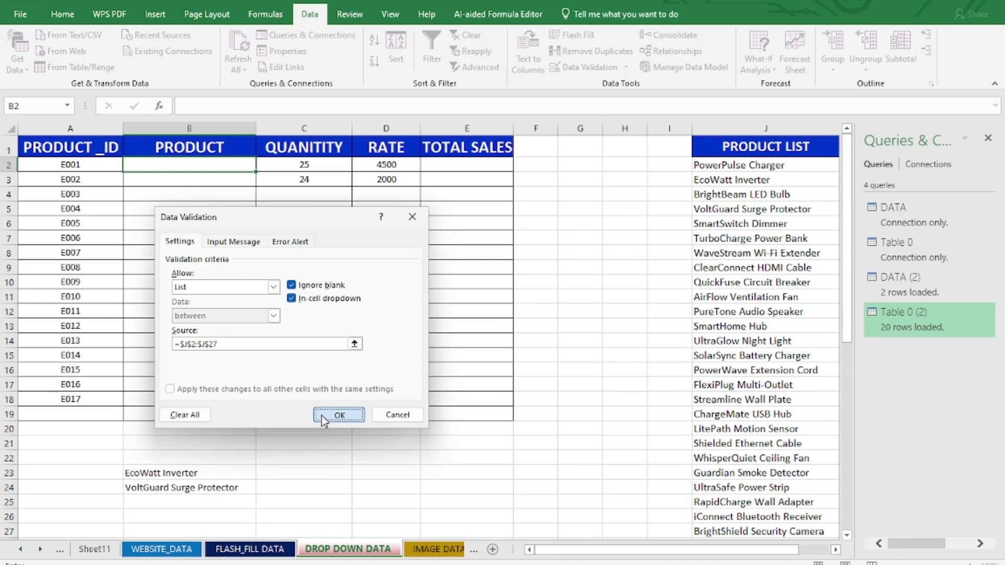
left_click(339, 415)
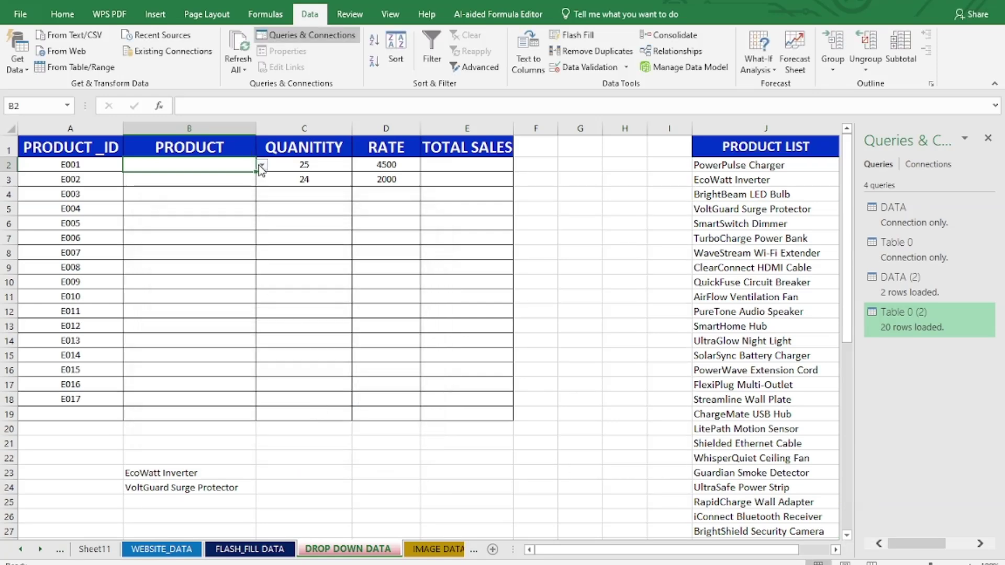
Choose PowerPulse Charger from B2's drop-down, fill it down to B19, and undo the fill.
left_click(261, 165)
left_click(220, 175)
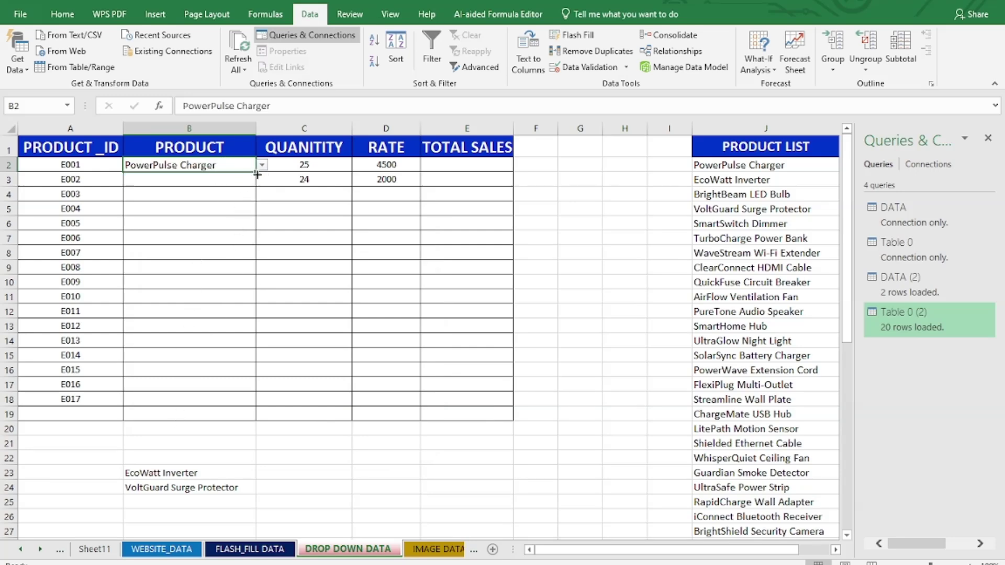
left_click_drag(258, 172, 262, 416)
key("ctrl+z")
Fill PowerPulse Charger from B2 down to B5, and undo both the fill and the product choice.
left_click(203, 222)
left_click(195, 167)
left_click_drag(257, 175, 255, 219)
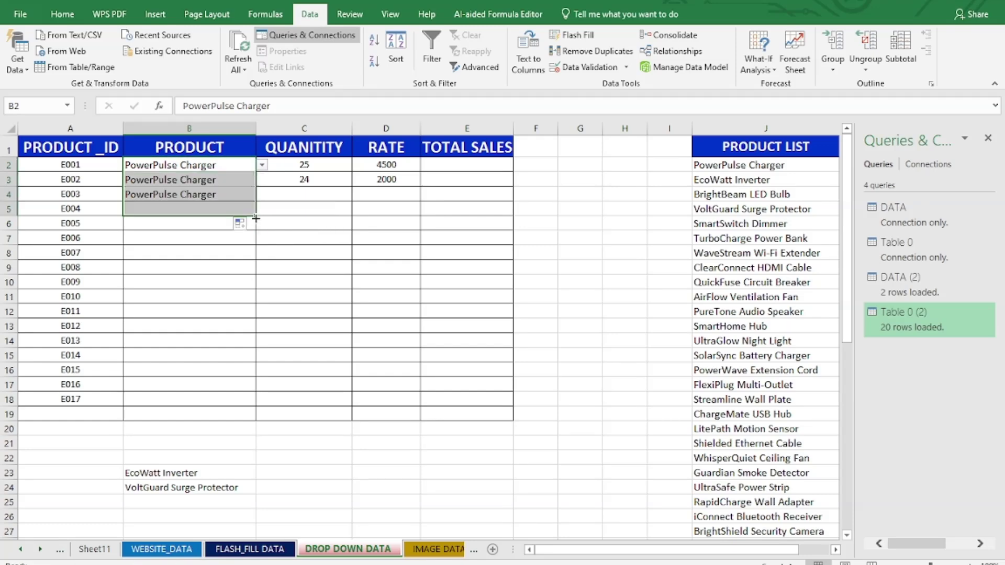
key("ctrl+z")
key("ctrl+z")
key("ctrl+z")
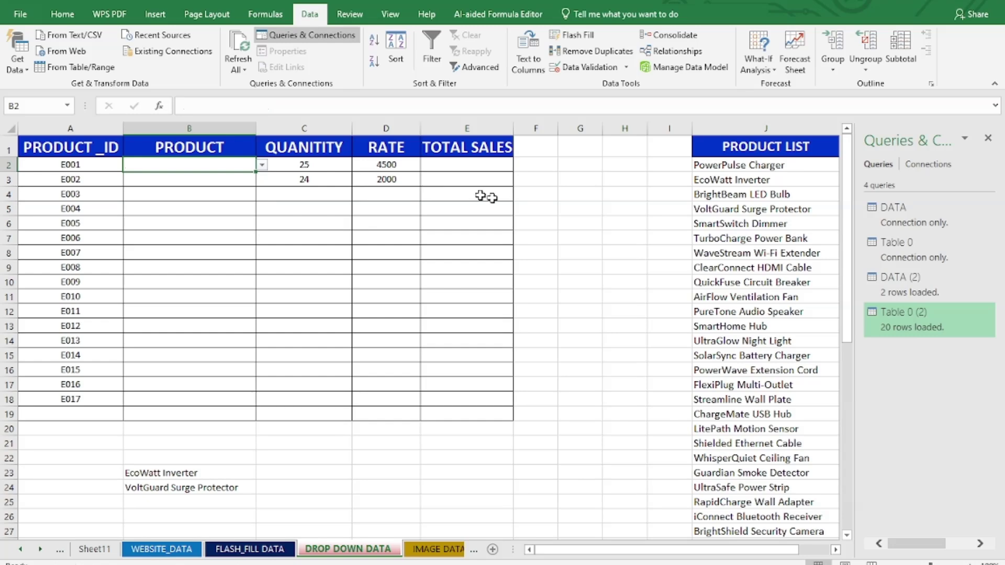
Fill the empty drop-down cell B2 down the PRODUCT column to B19.
left_click(232, 167)
left_click(262, 166)
left_click(235, 158)
left_click_drag(256, 173, 236, 415)
left_click(482, 296)
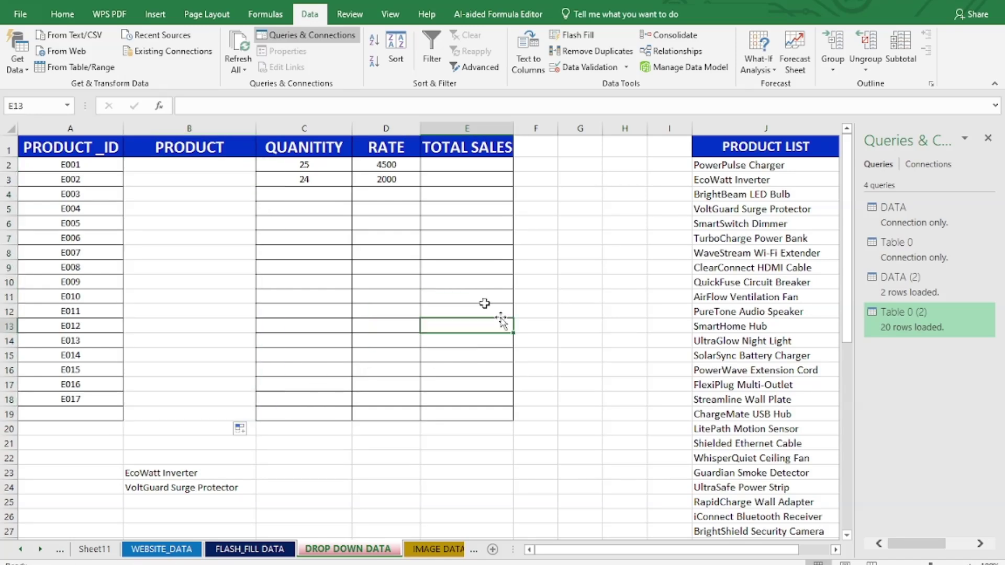
Use the drop-down lists to choose EcoWatt Inverter in B3 and RapidCharge Wall Adapter in B2.
left_click(252, 179)
left_click(262, 181)
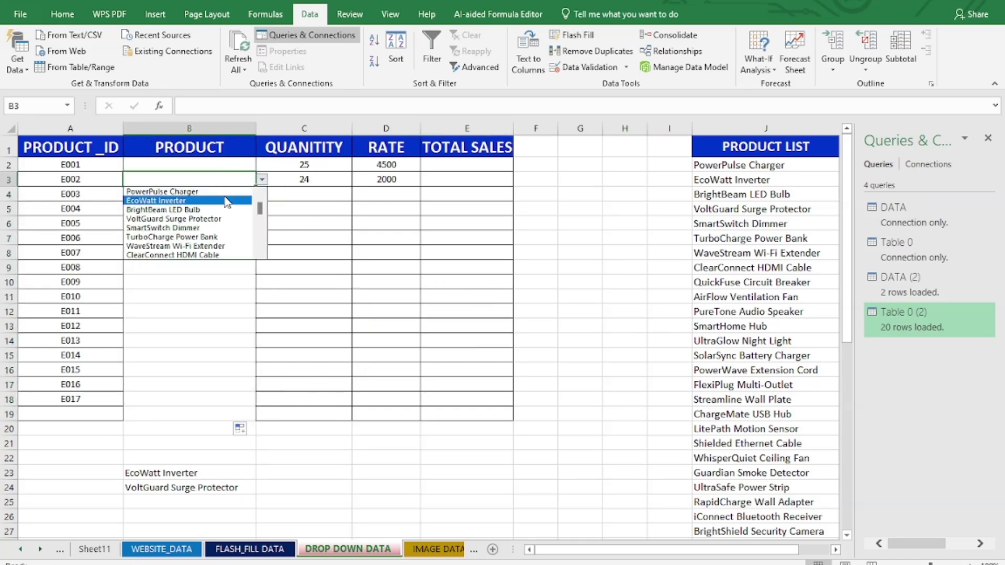
left_click(228, 197)
left_click(224, 166)
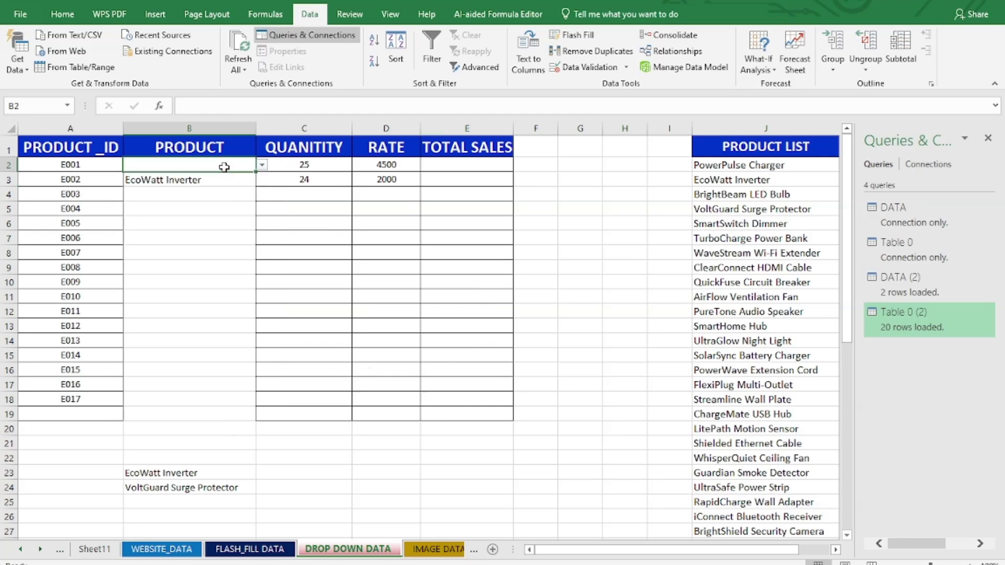
left_click(261, 165)
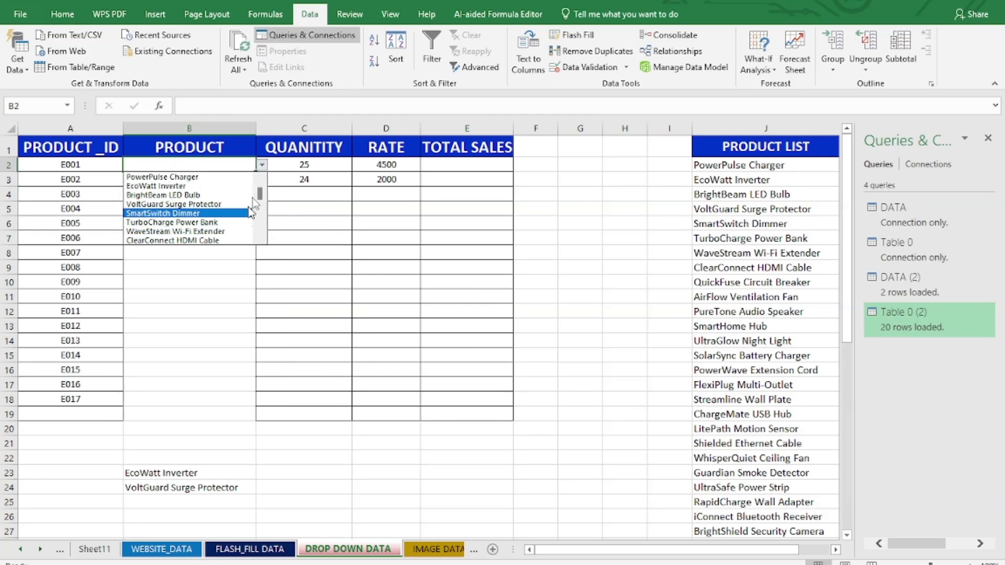
left_click_drag(263, 202, 260, 235)
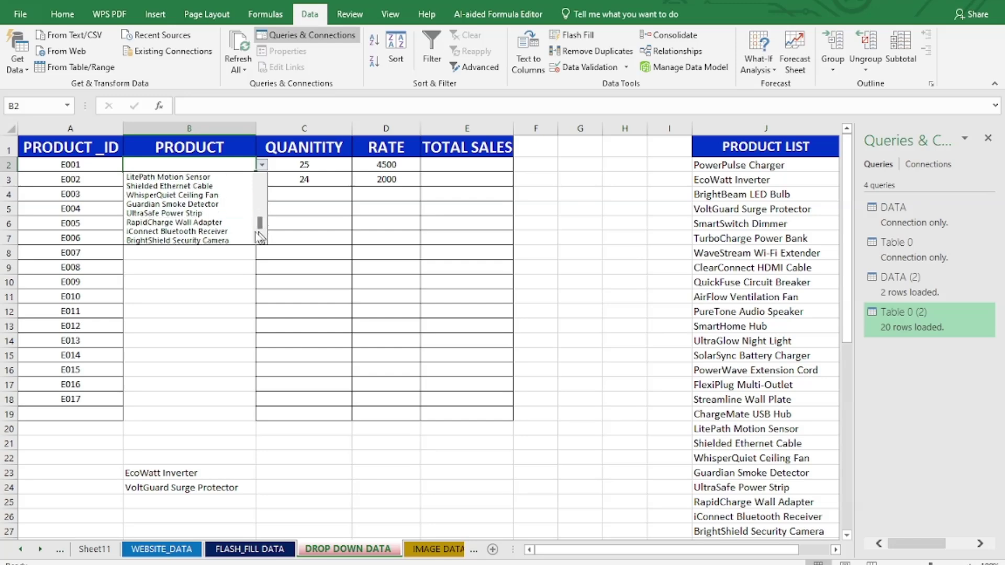
left_click(219, 222)
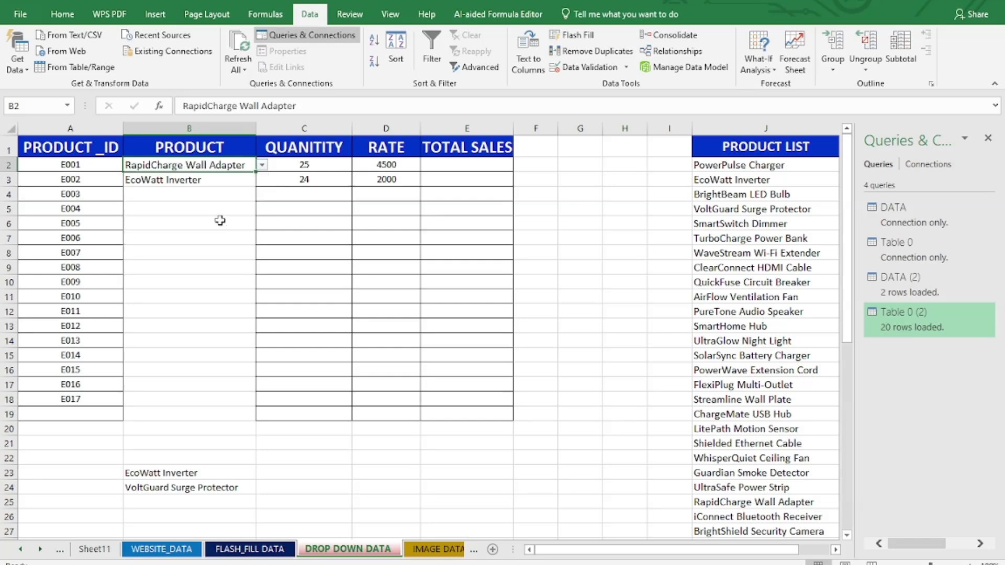
Calculate TOTAL SALES in E2 with =PRODUCT(C2,D2) and fill the formula down to E19.
left_click(326, 164)
left_click(382, 163)
left_click(452, 167)
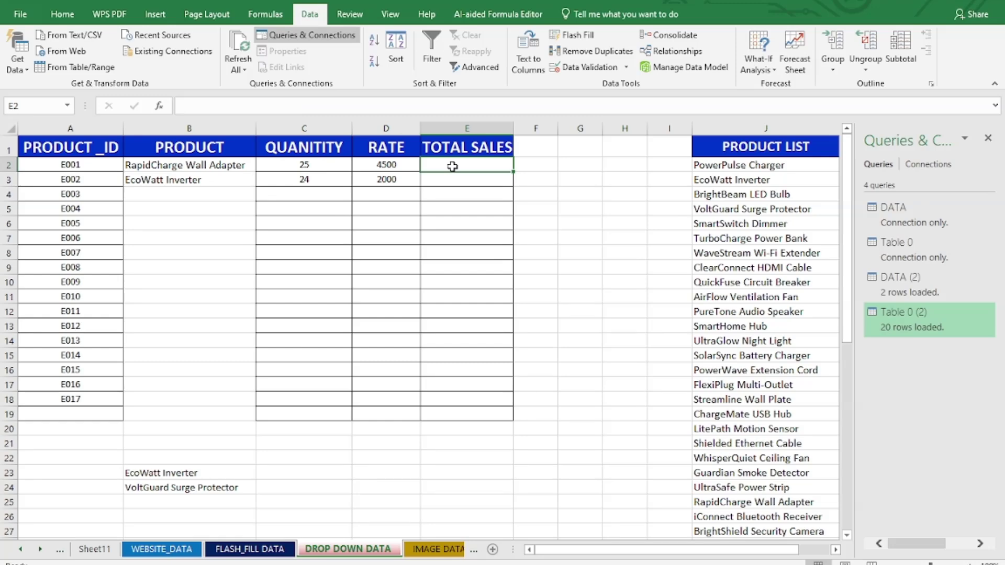
type("=pr")
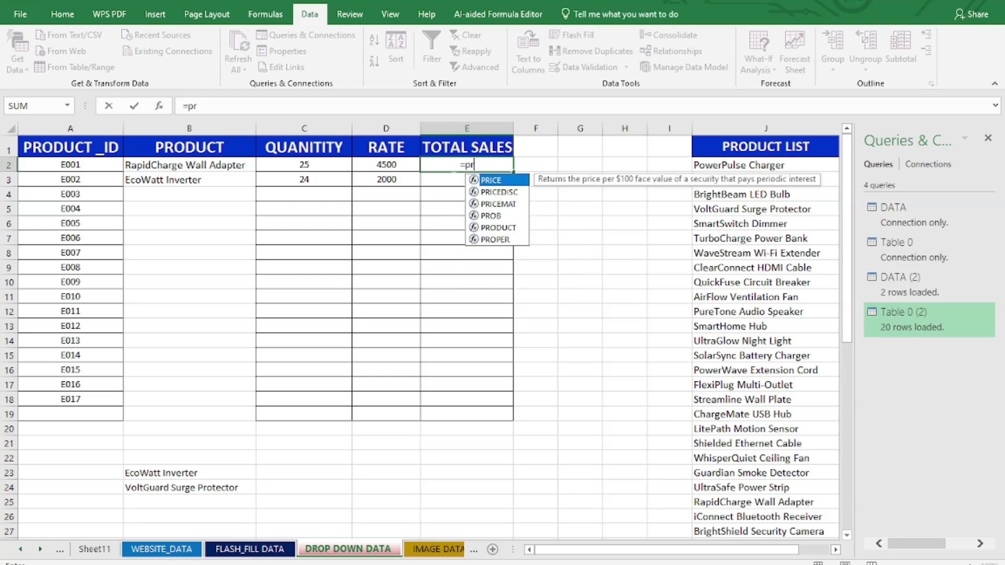
type("oduct")
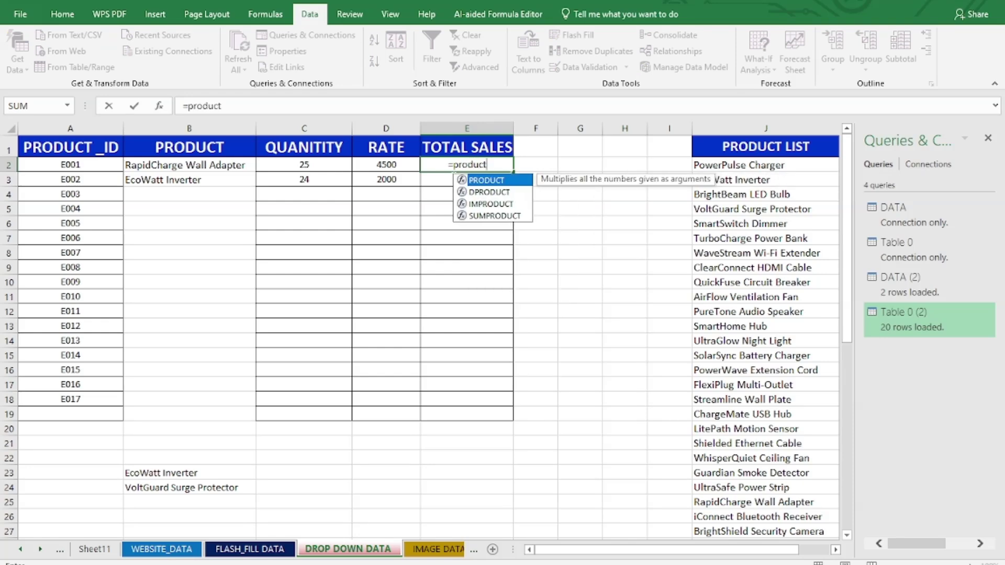
key("Tab")
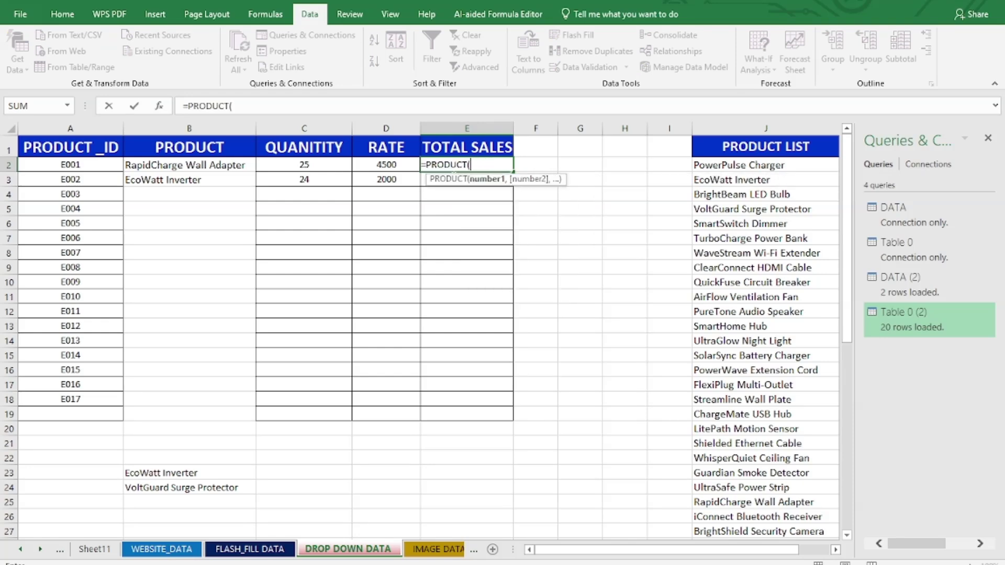
left_click(324, 164)
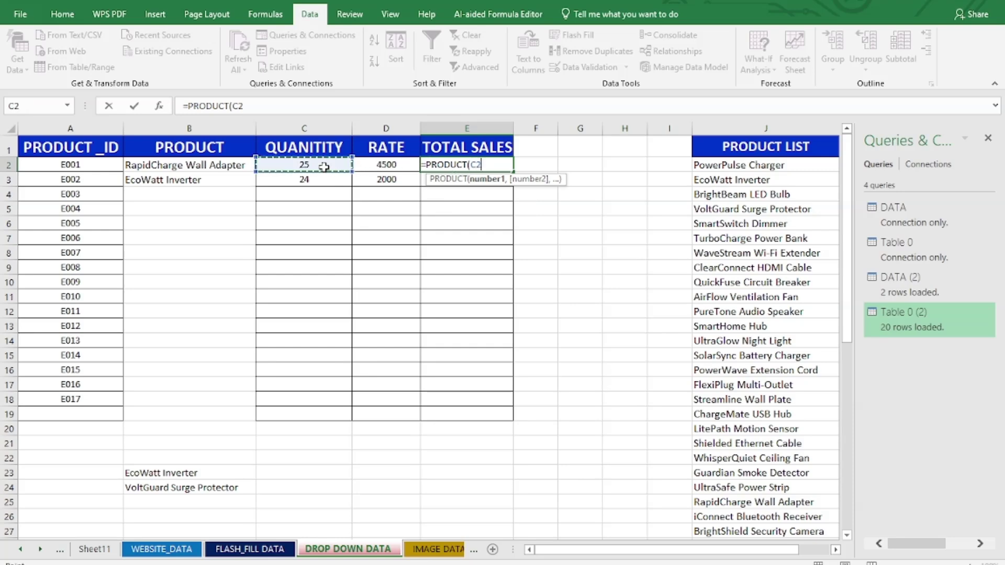
type(",")
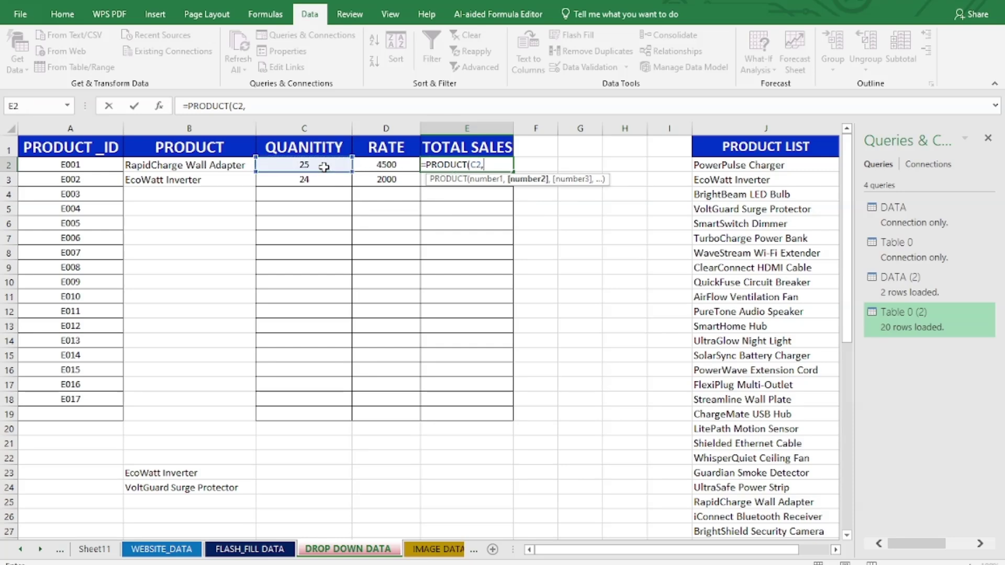
left_click(388, 164)
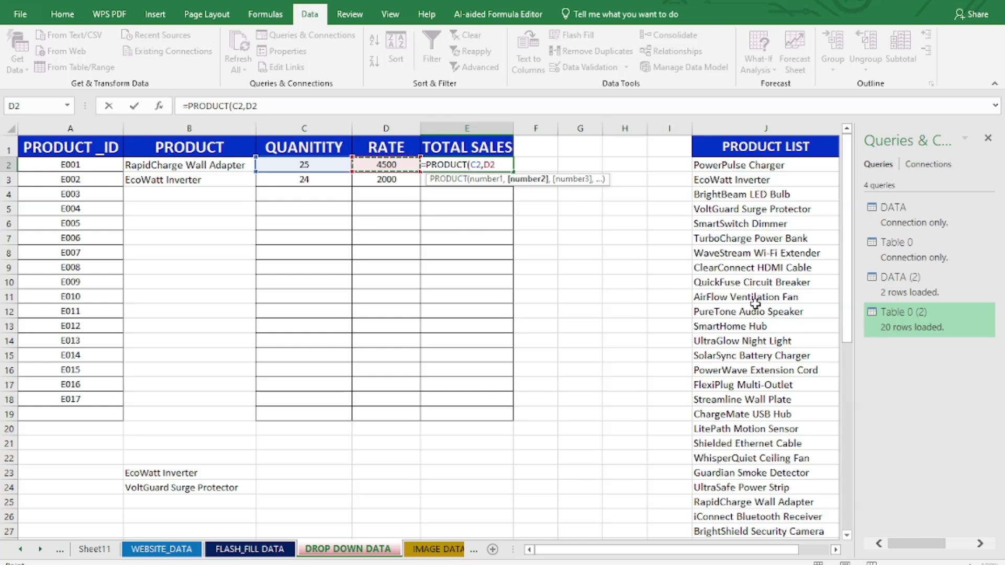
type(")")
key("ctrl+Return")
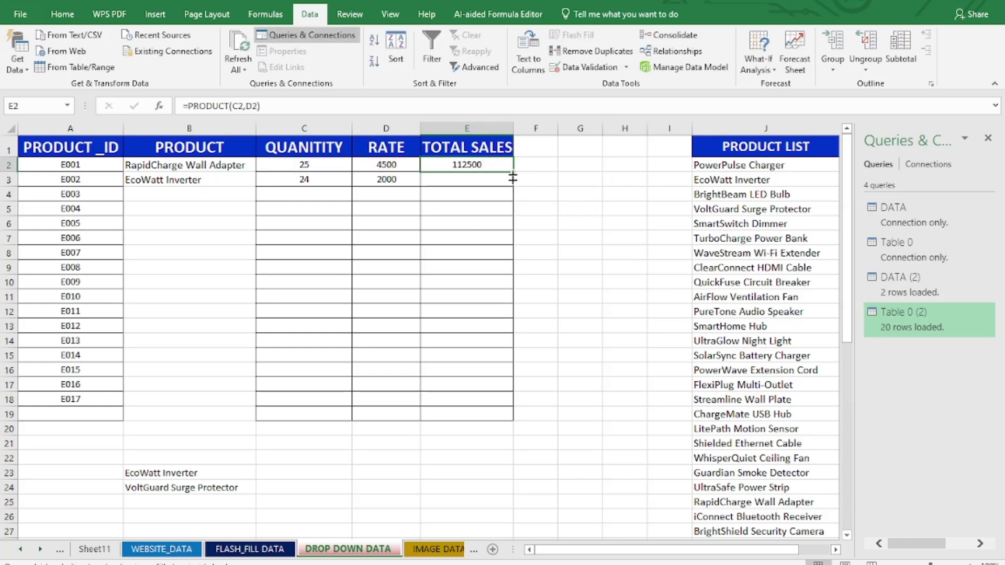
left_click_drag(513, 178, 513, 420)
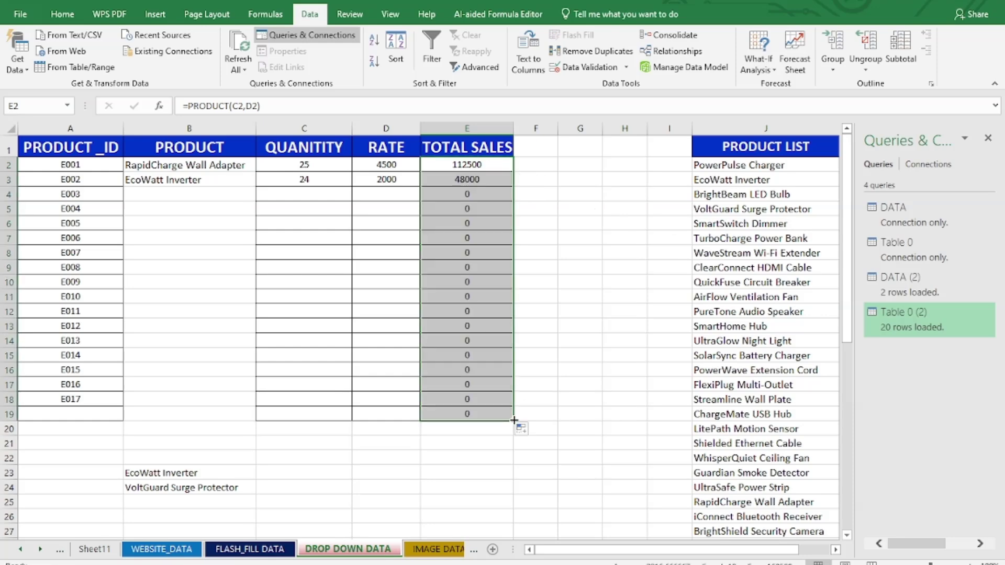
Complete the E003 row with WaveStream Wi-Fi Extender from the drop-down list, quantity 12 and rate 4500.
left_click(302, 193)
left_click(206, 194)
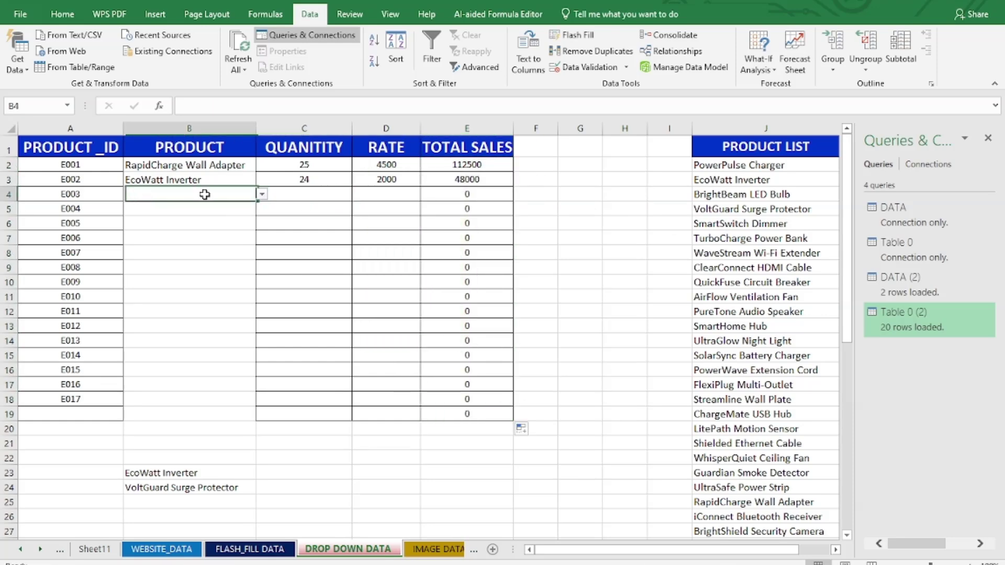
left_click(261, 195)
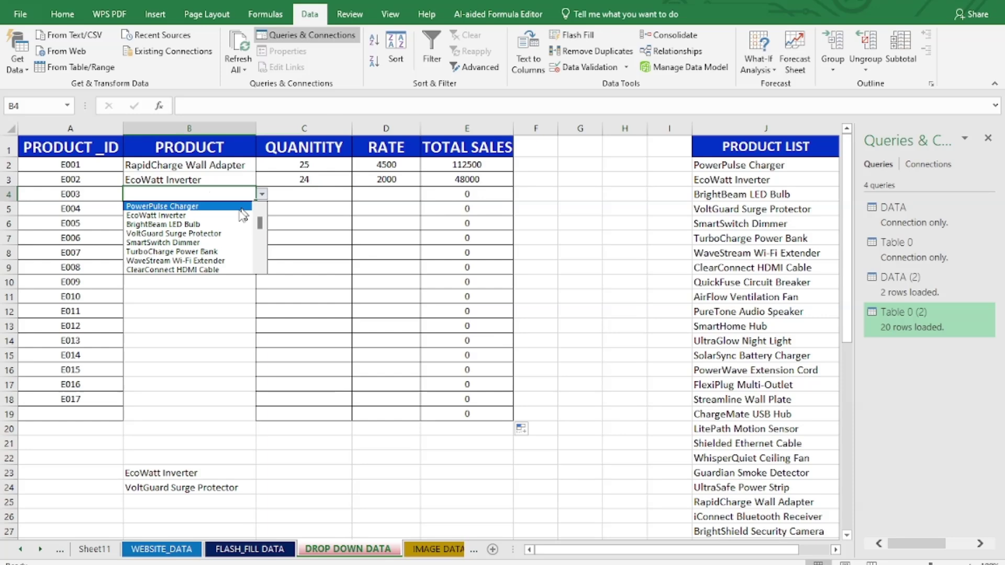
left_click(197, 251)
left_click(289, 196)
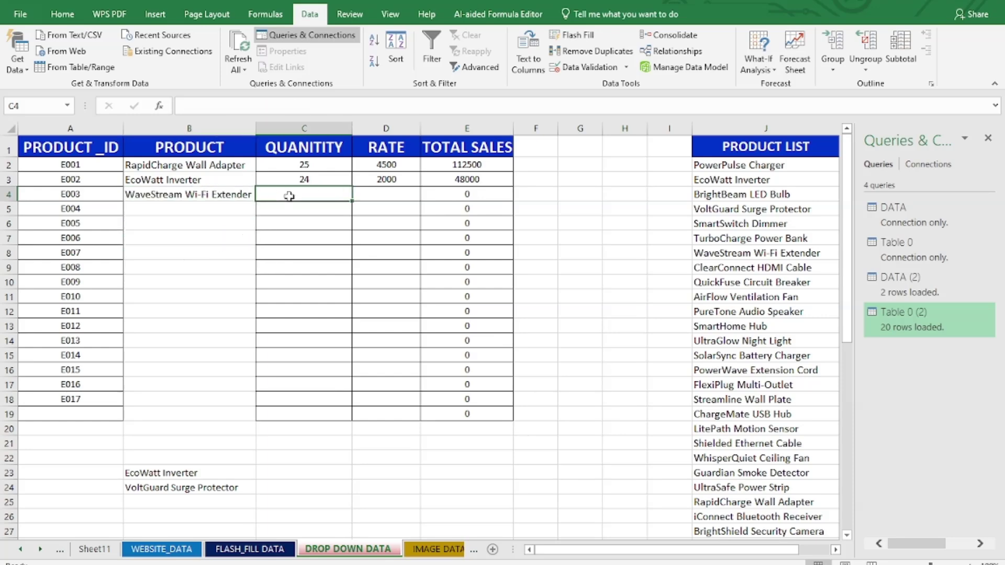
type("12")
key("Tab")
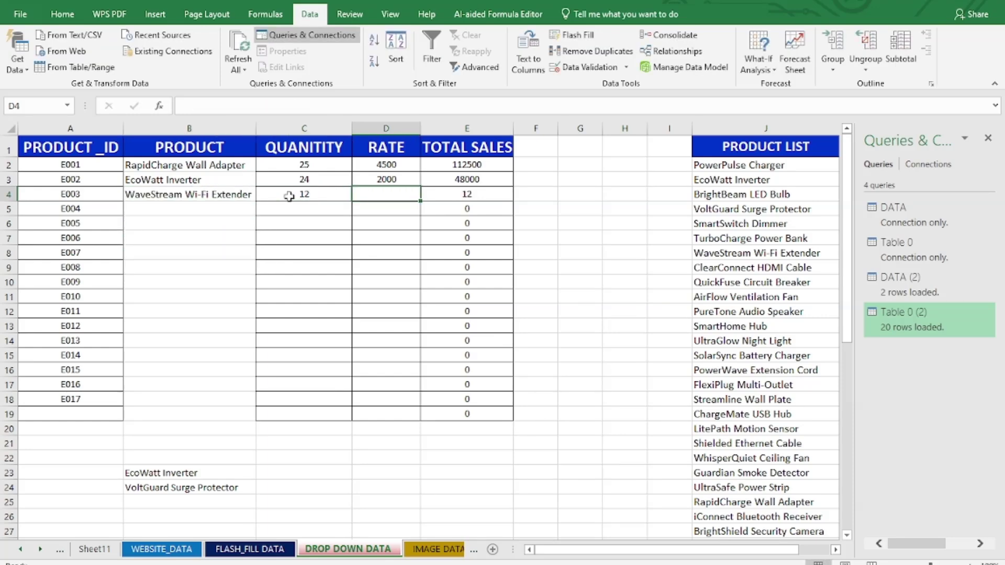
type("4500")
key("Tab")
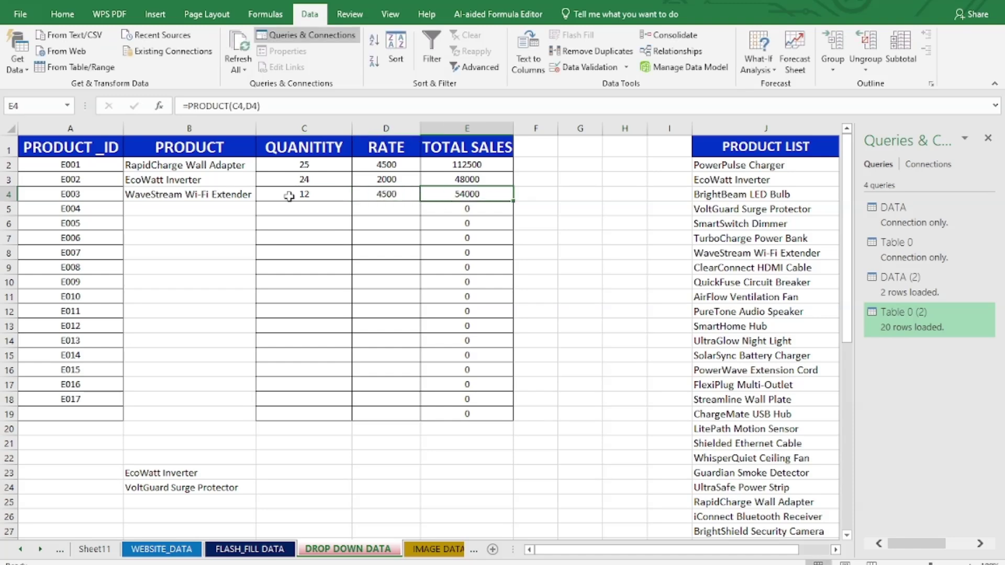
left_click(581, 282)
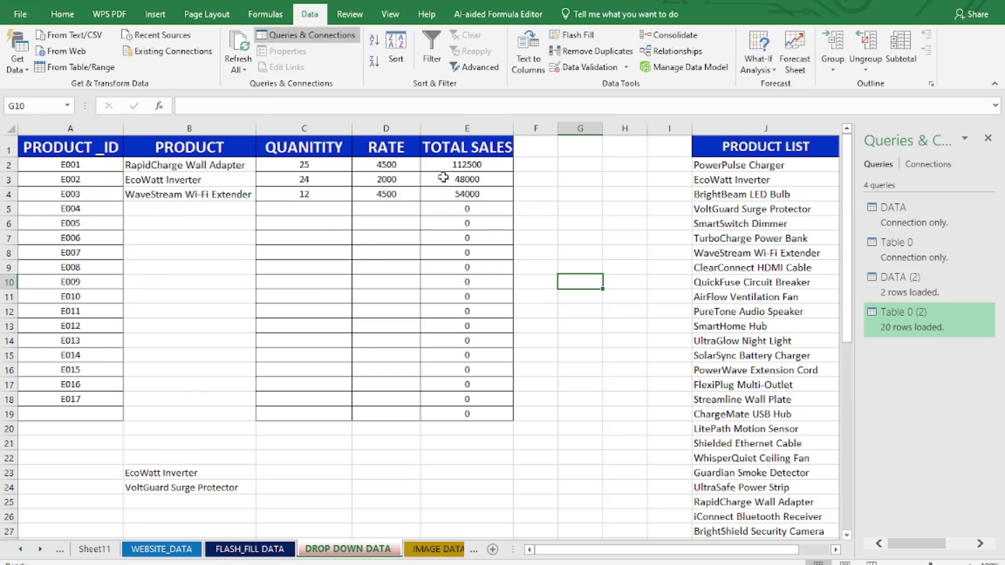
left_click(234, 440)
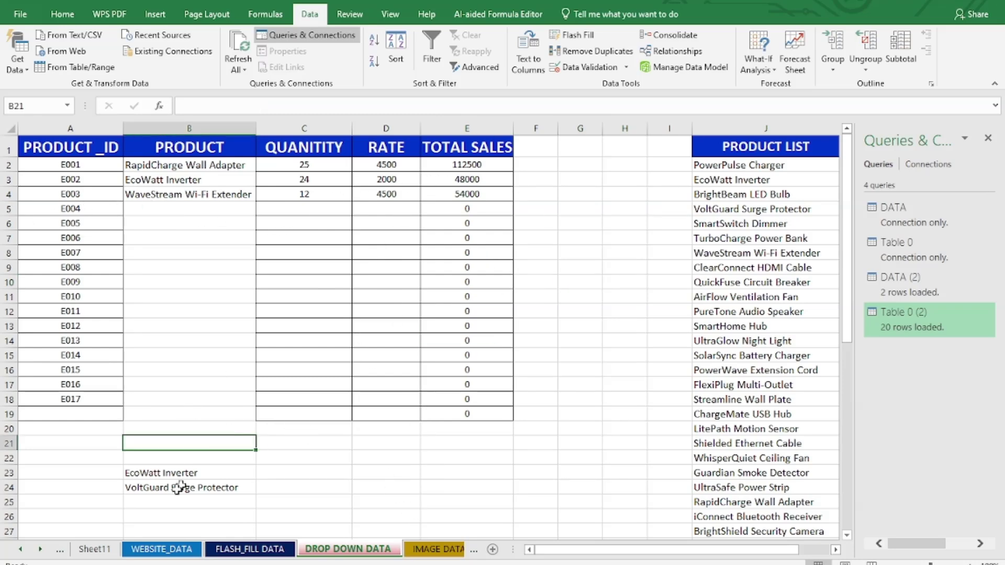
Review the BASIC_DATA AND ENTRY FORM, NOTEPAD_DATA and WEBSITE_DATA sheets, ending on the IMAGE DATA CONVERT sheet.
left_click(20, 550)
left_click(19, 551)
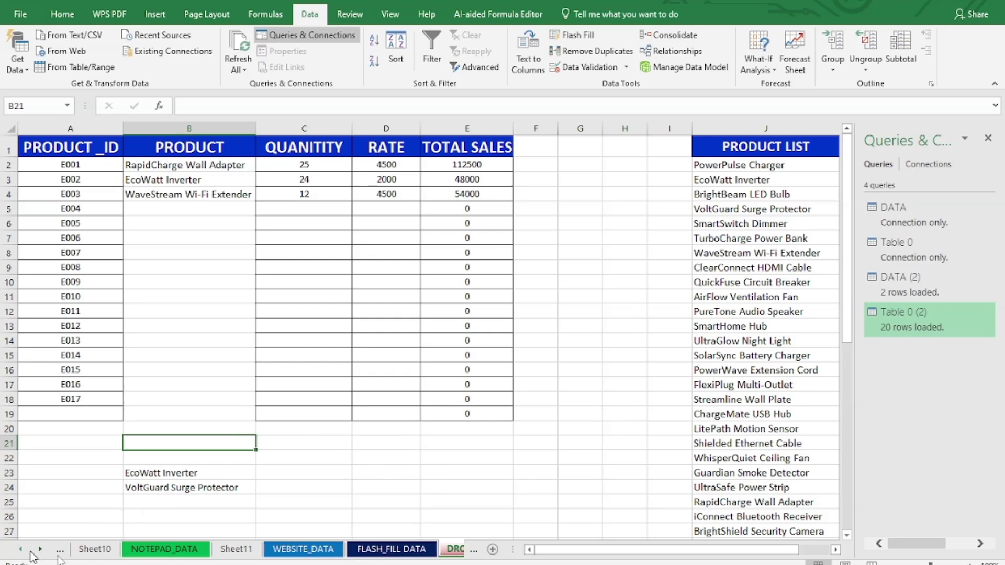
left_click(21, 551)
left_click(23, 551)
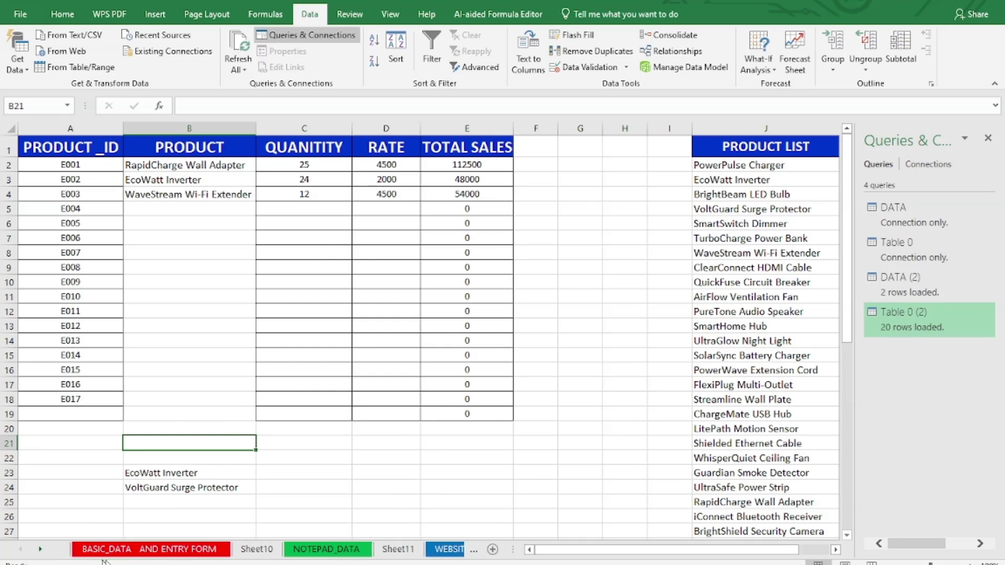
left_click(107, 551)
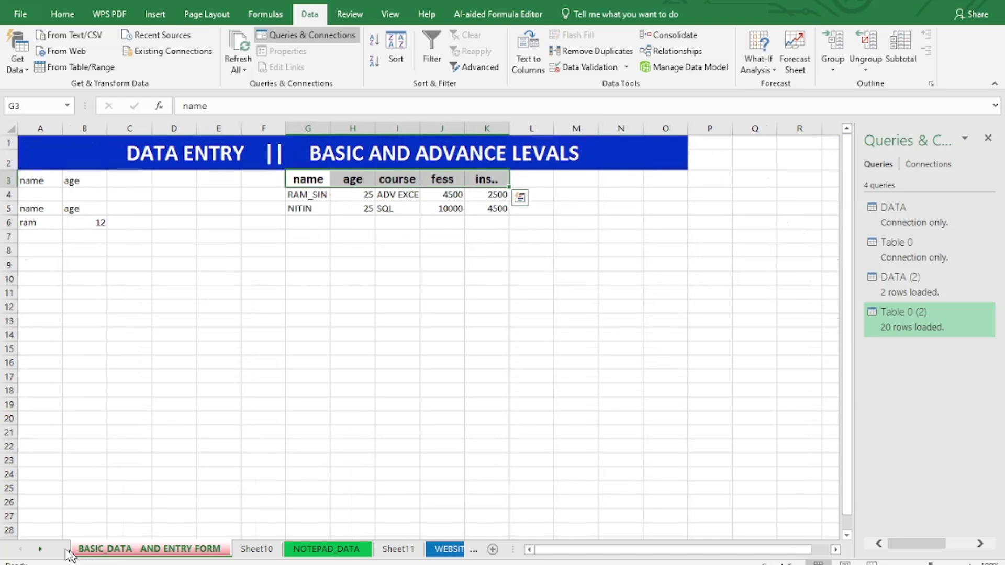
left_click(299, 554)
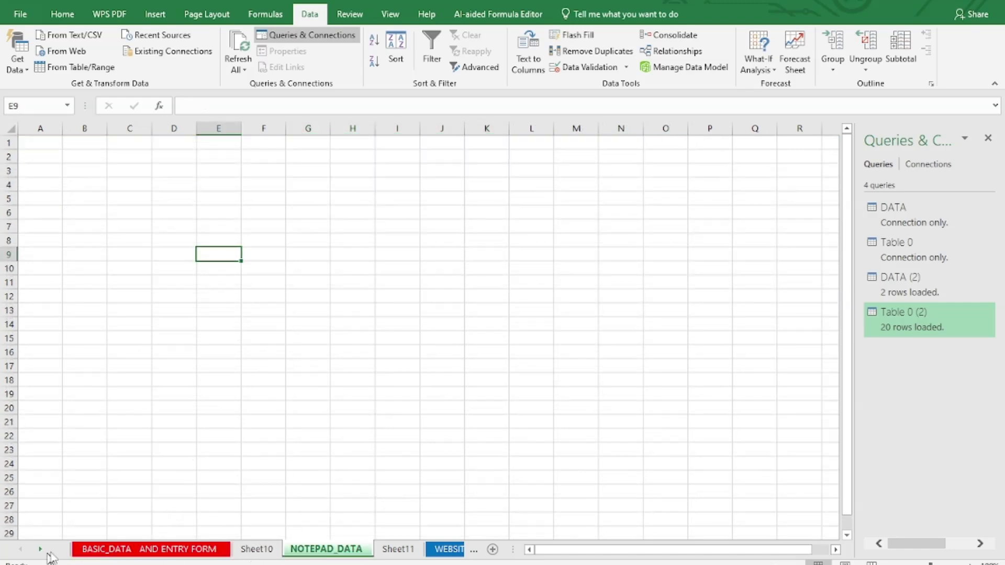
left_click(162, 550)
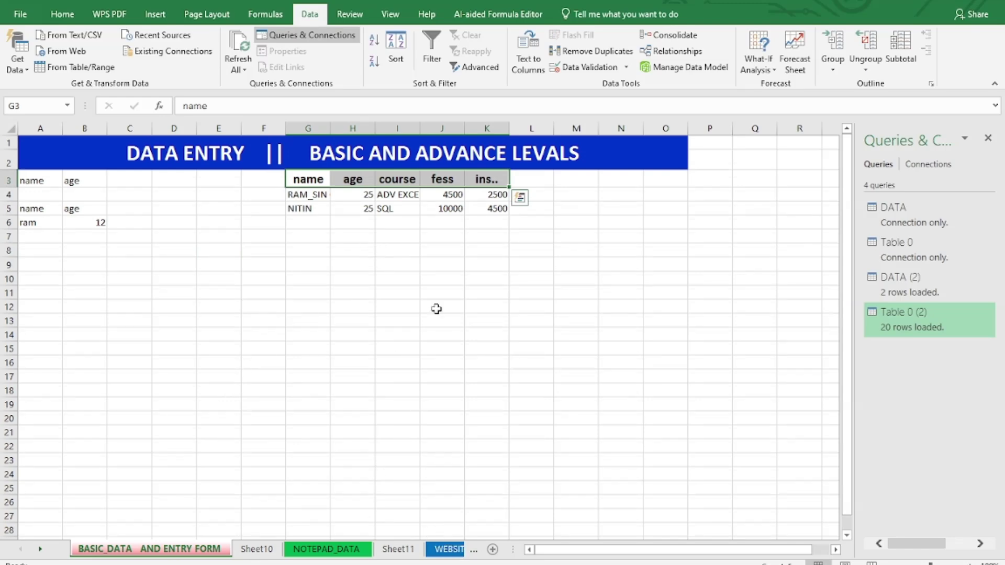
left_click(475, 551)
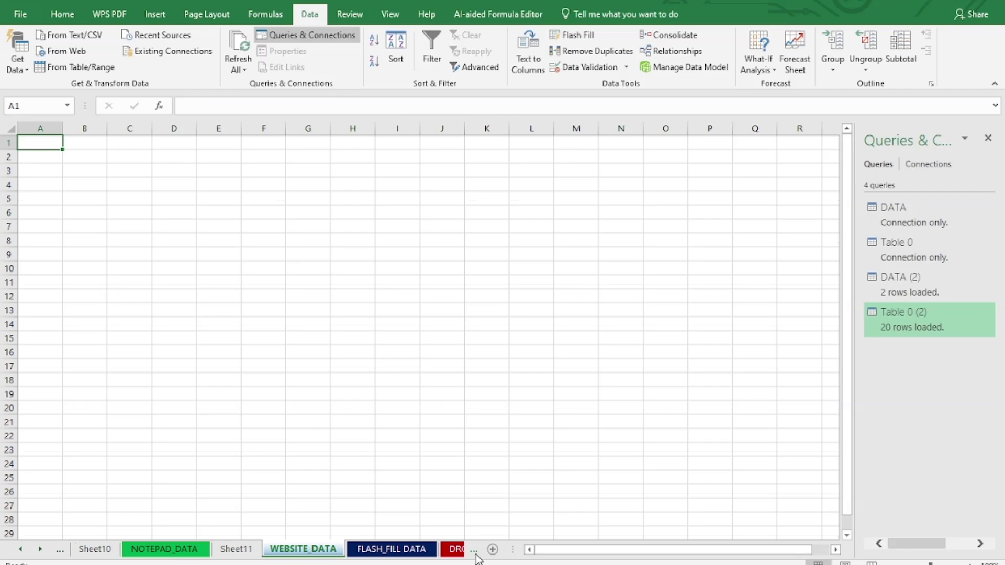
left_click(459, 551)
left_click(440, 553)
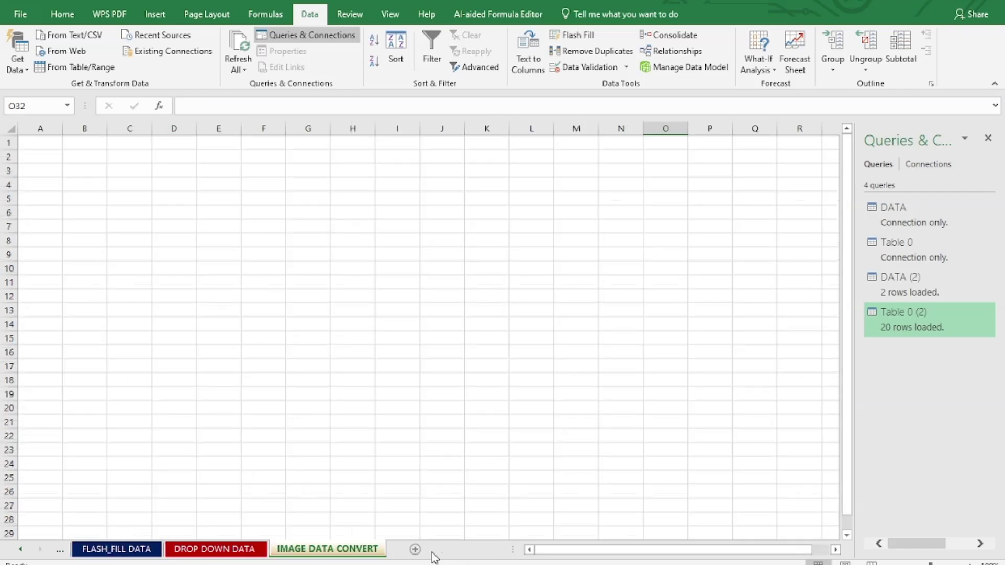
Return from the IMAGE DATA CONVERT sheet to the BASIC_DATA AND ENTRY FORM sheet.
left_click(267, 243)
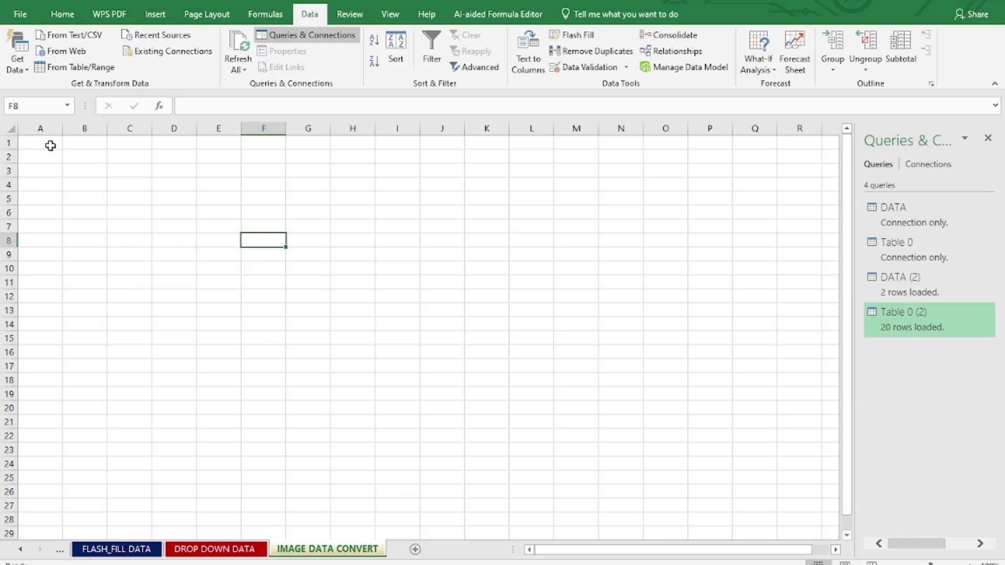
left_click(357, 297)
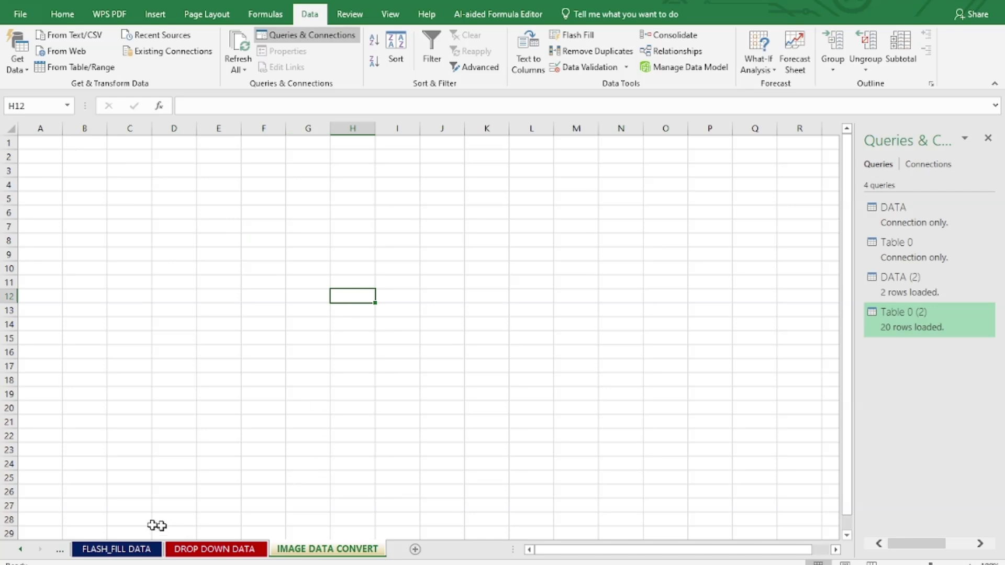
left_click(22, 550)
left_click(22, 550)
left_click(22, 550)
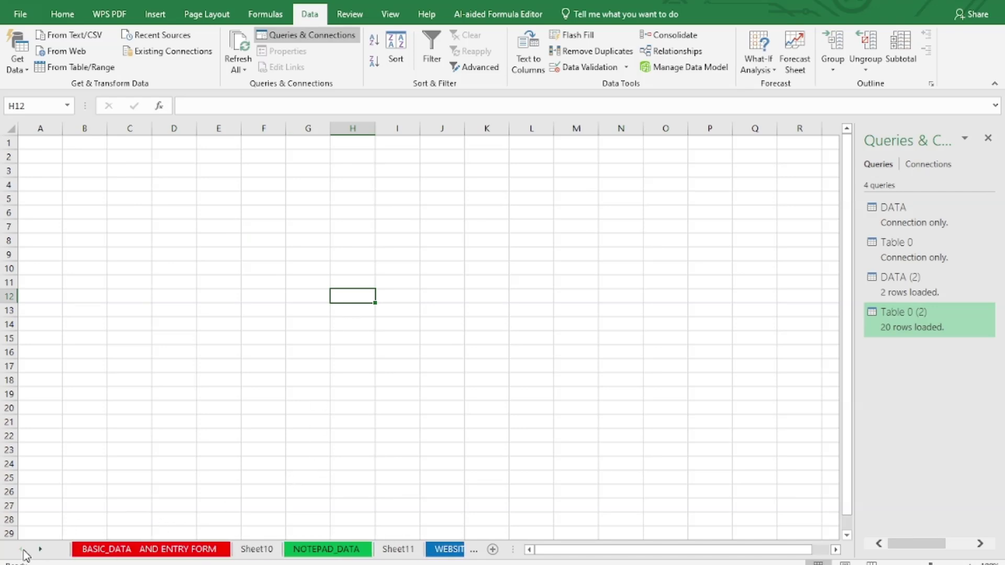
left_click(202, 182)
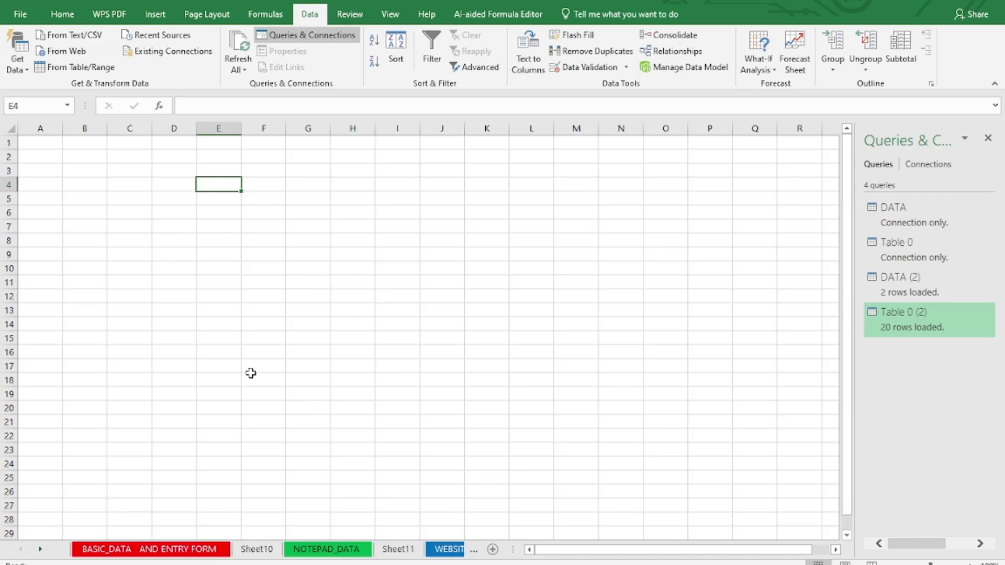
left_click(145, 554)
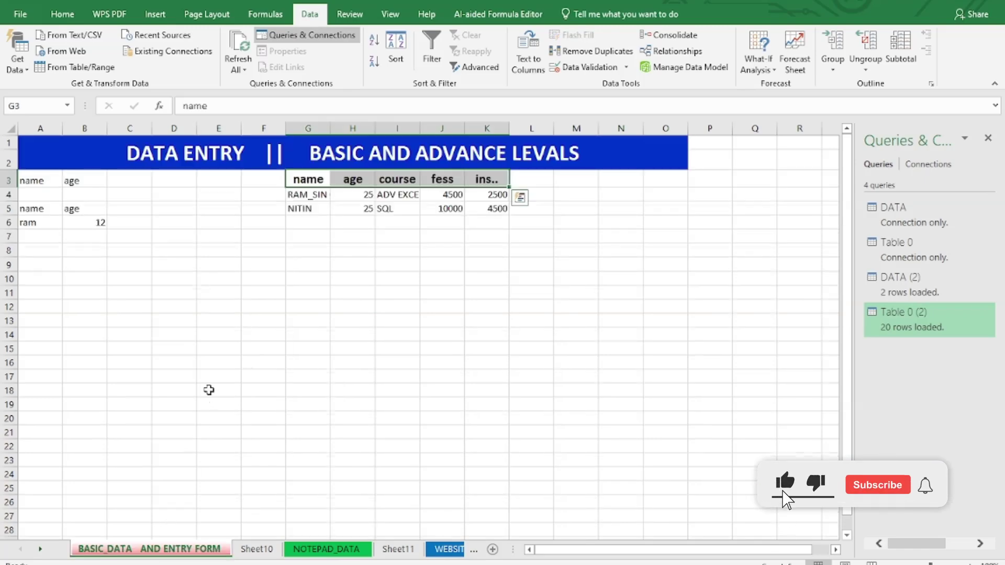